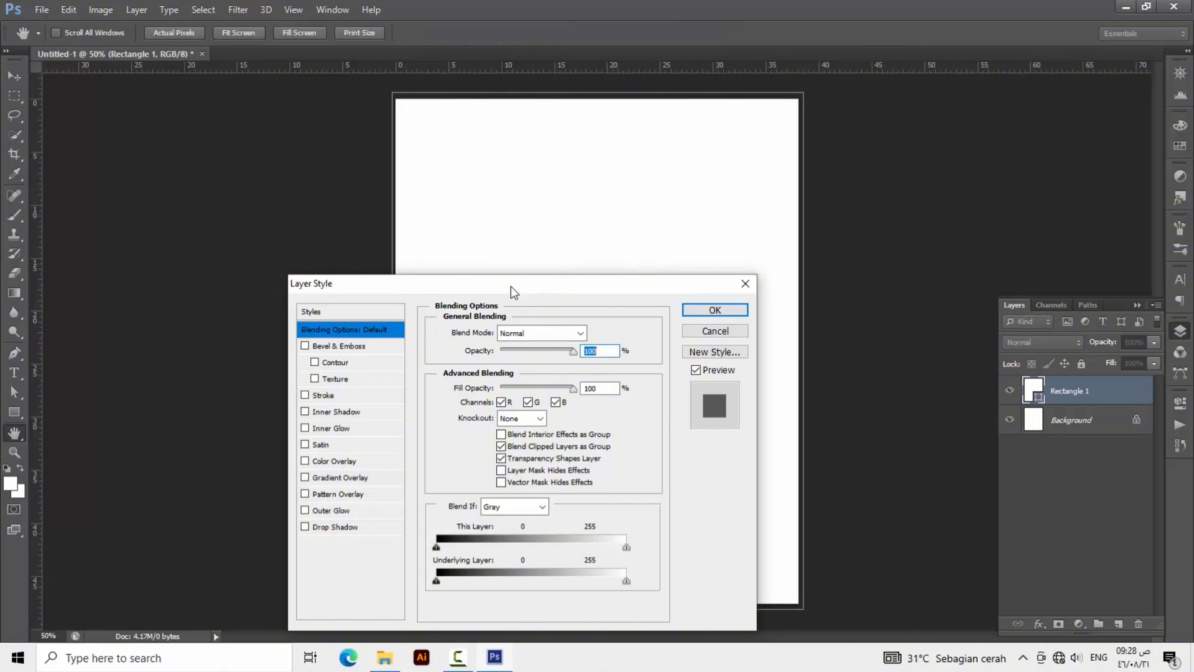
# Add a gradient overlay to the Rectangle 1 layer and open its gradient for editing.
pyautogui.moveTo(510, 286); pyautogui.dragTo(806, 157)
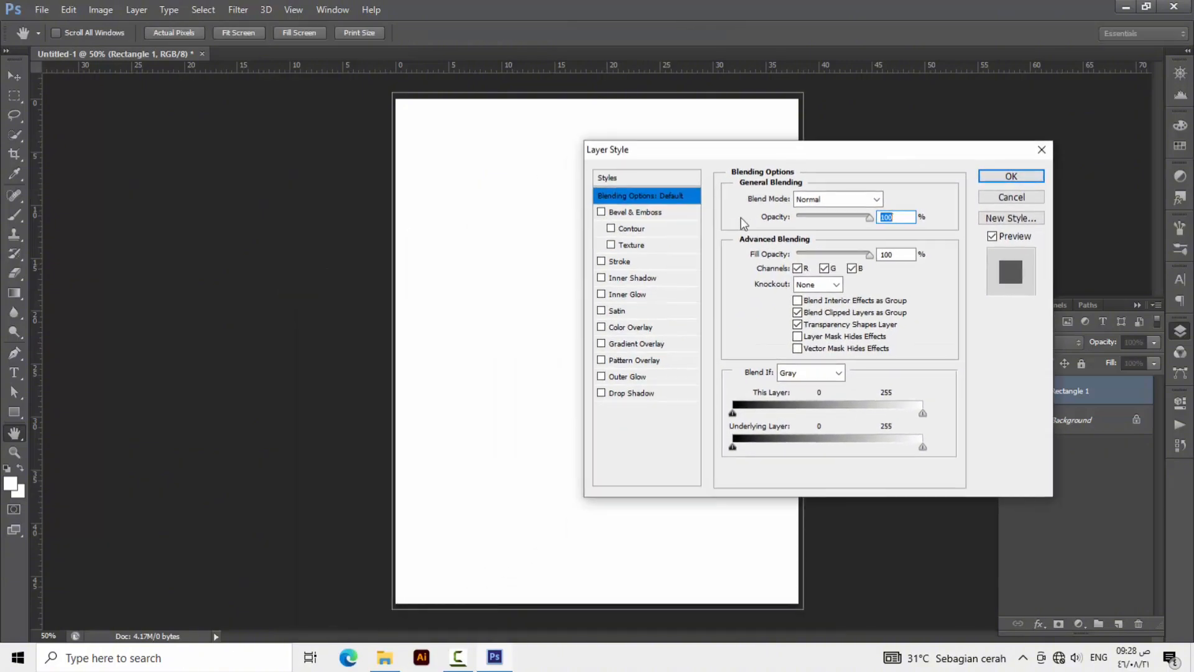
pyautogui.click(634, 343)
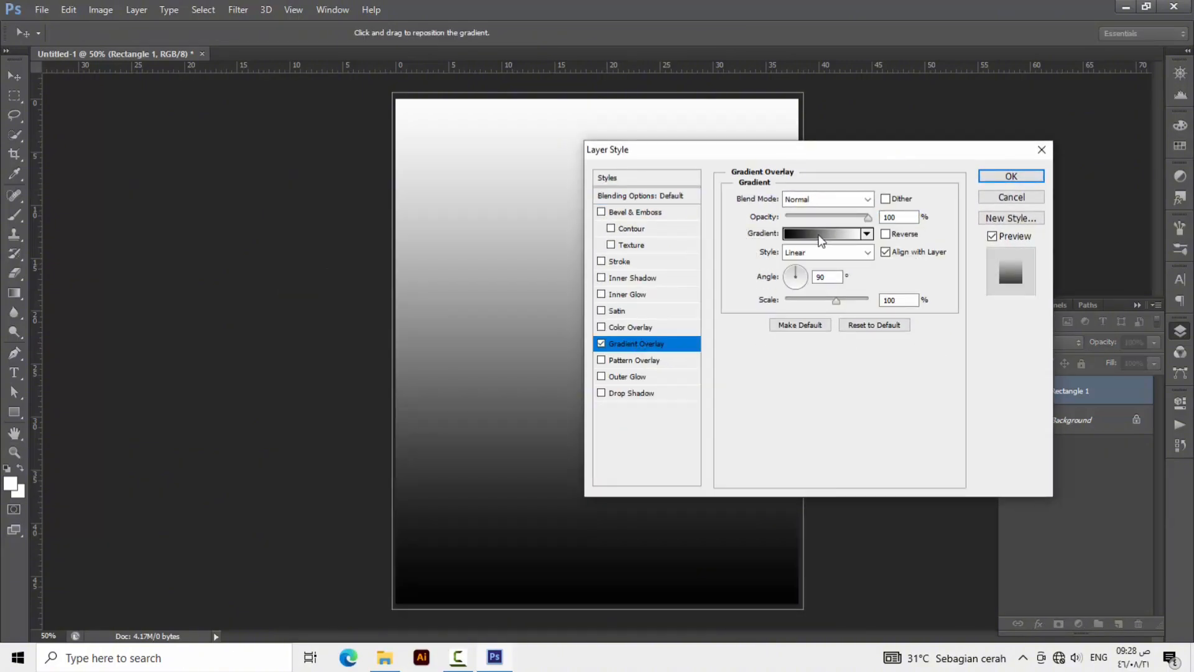
pyautogui.click(821, 236)
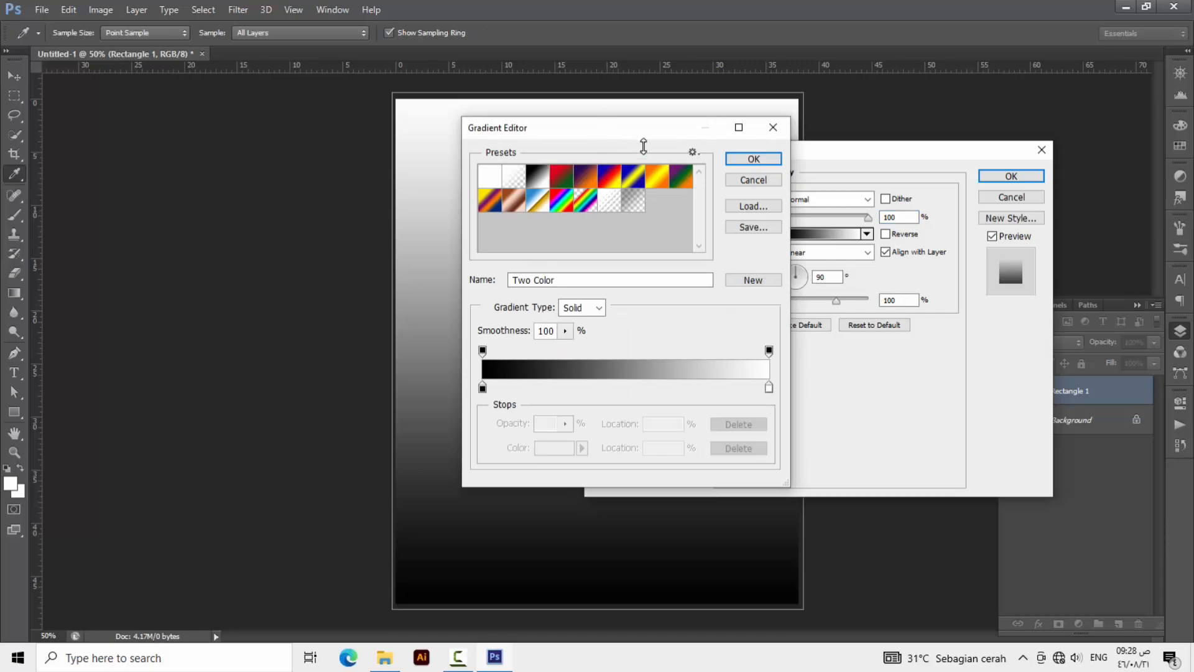
pyautogui.moveTo(638, 137); pyautogui.dragTo(743, 167)
# Set the background gradient's color stop at location 0% to bright blue, hex 1155df.
pyautogui.click(589, 418)
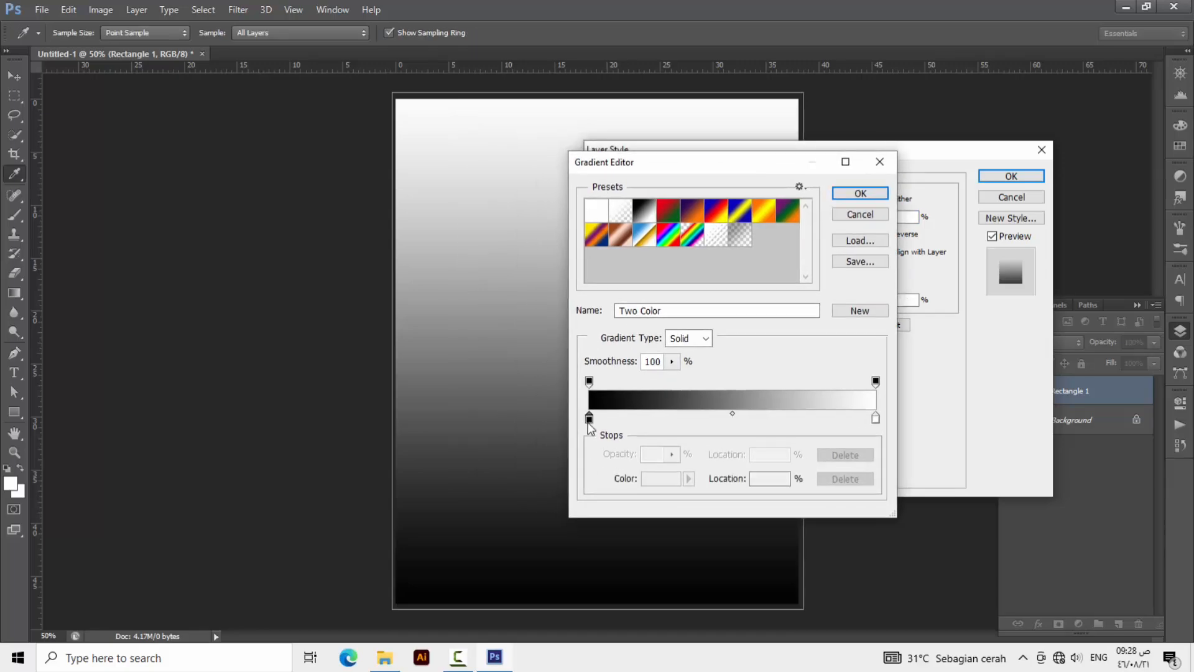
pyautogui.click(656, 478)
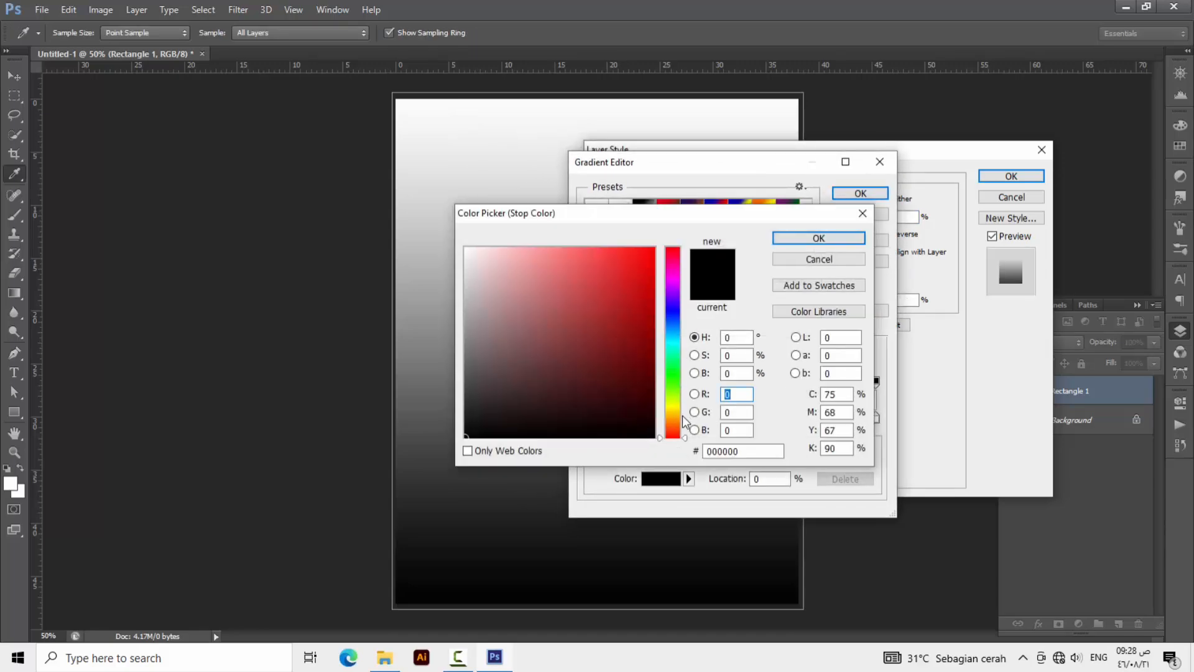
pyautogui.click(676, 311)
pyautogui.click(676, 318)
pyautogui.click(644, 294)
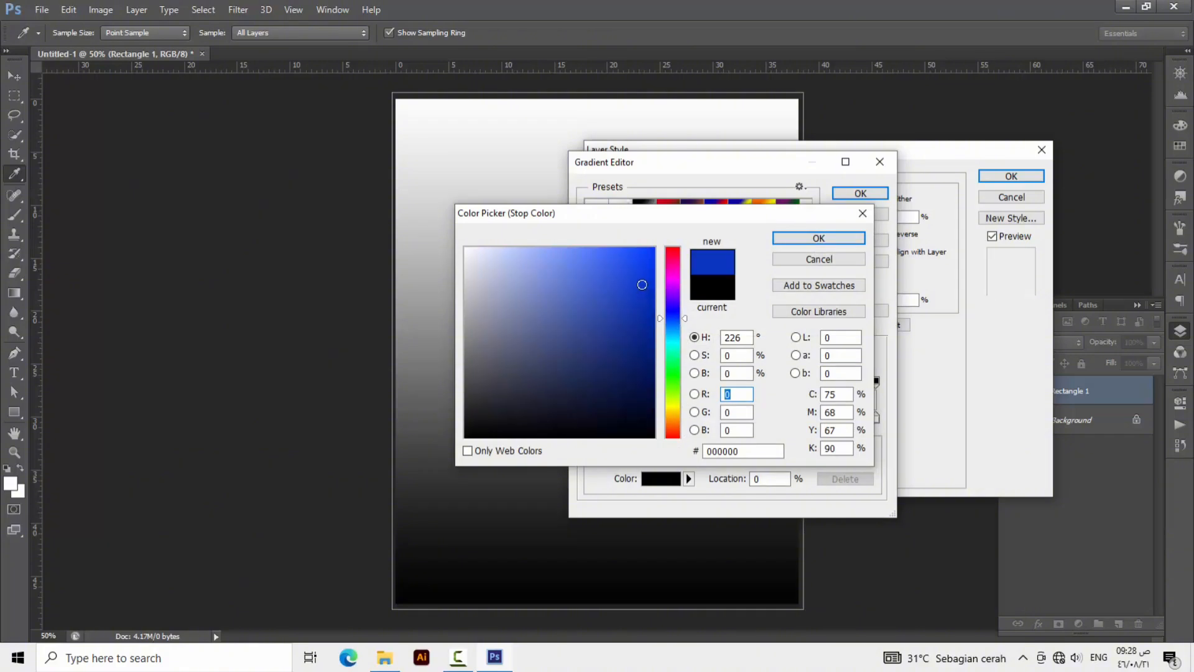
pyautogui.click(640, 269)
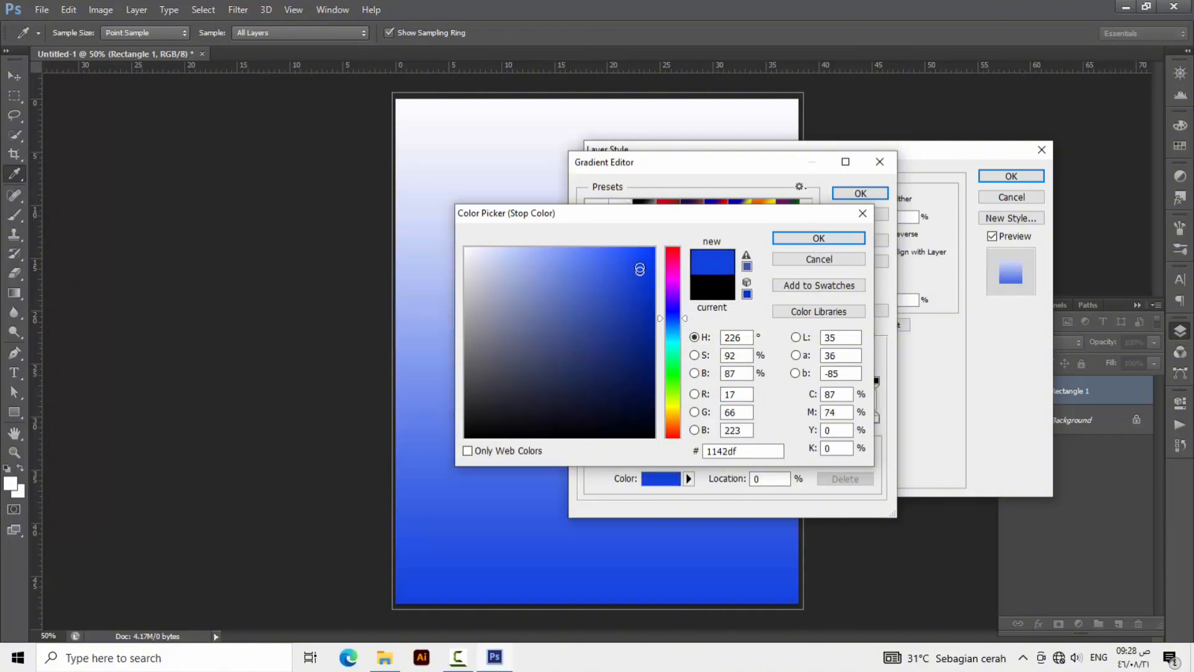
pyautogui.click(677, 325)
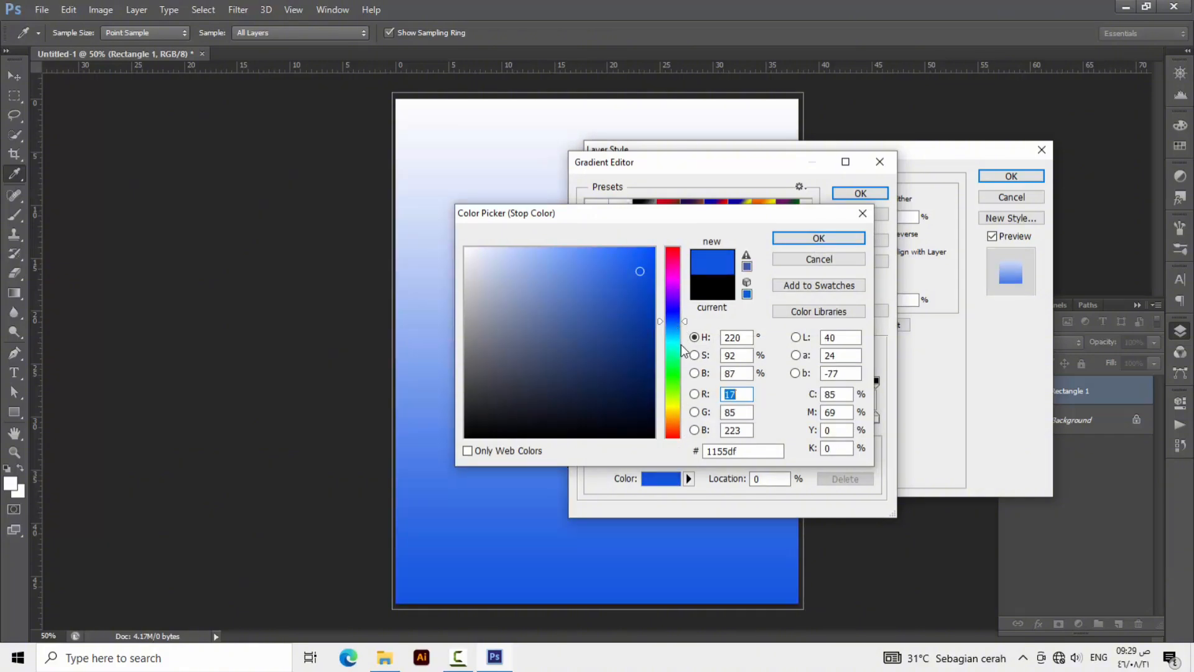
pyautogui.click(788, 243)
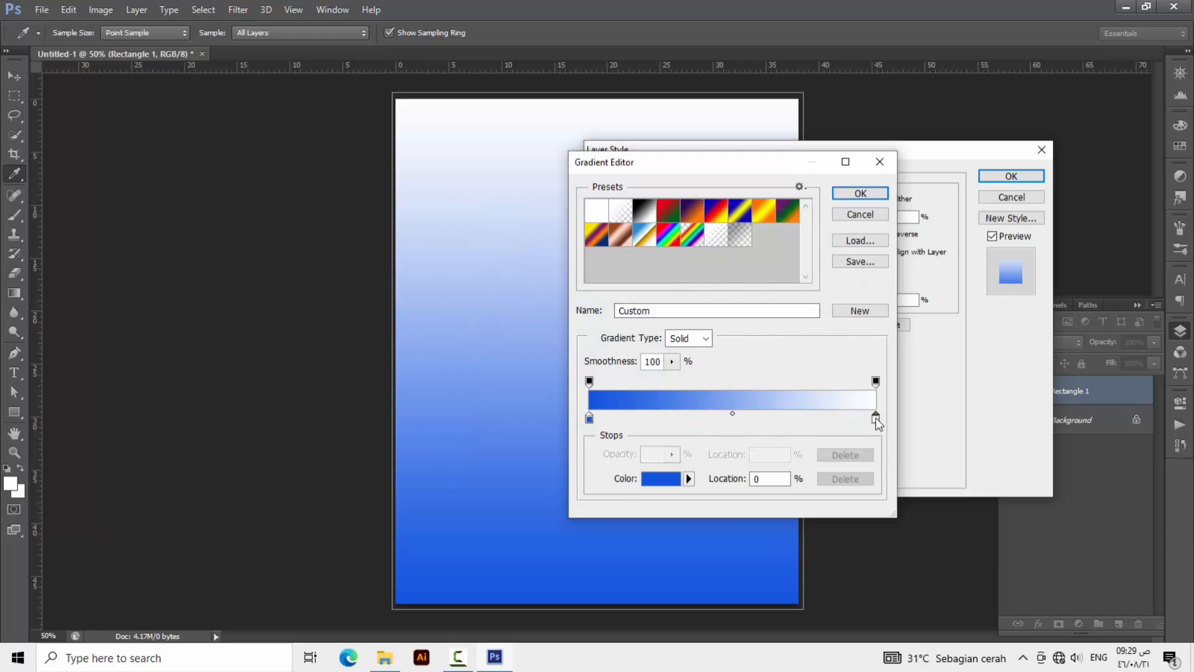
# Set the background gradient's color stop at location 100% to sky blue, about hex 1098d1.
pyautogui.click(876, 420)
pyautogui.click(665, 483)
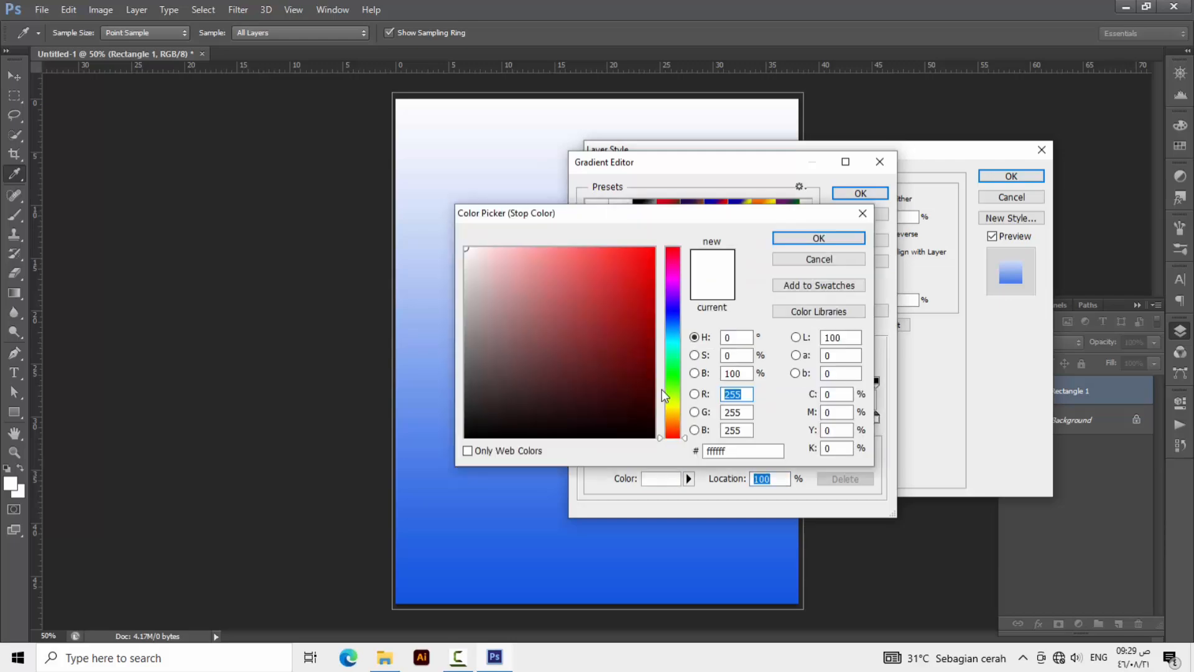
pyautogui.click(675, 333)
pyautogui.click(641, 282)
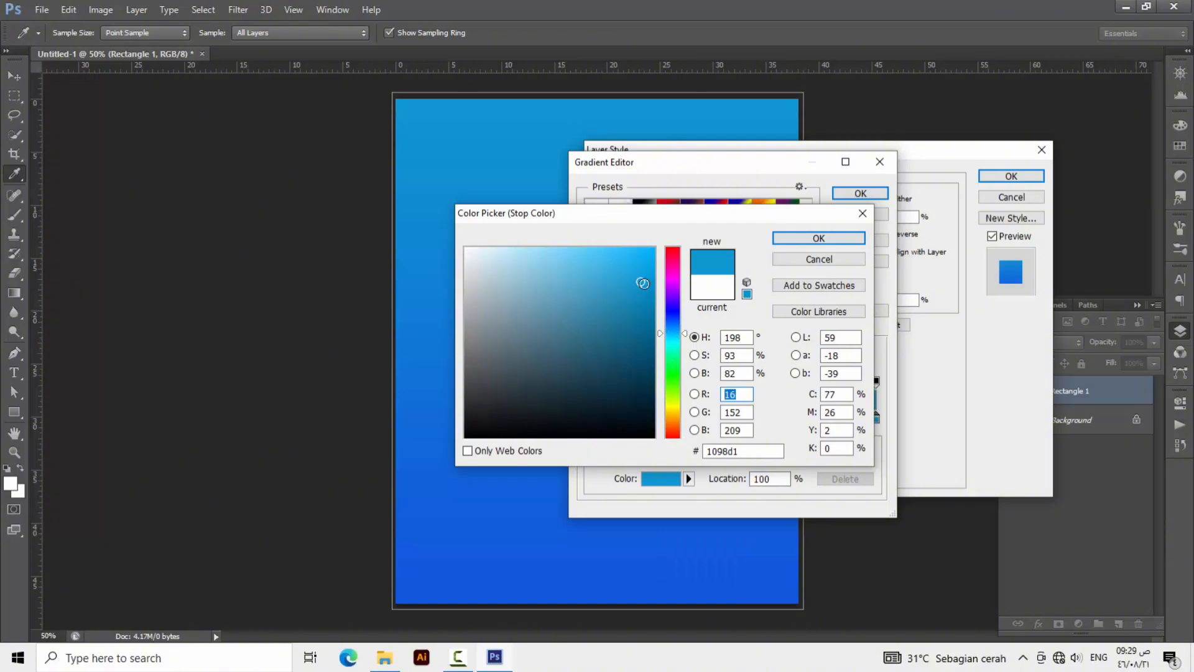
pyautogui.click(809, 238)
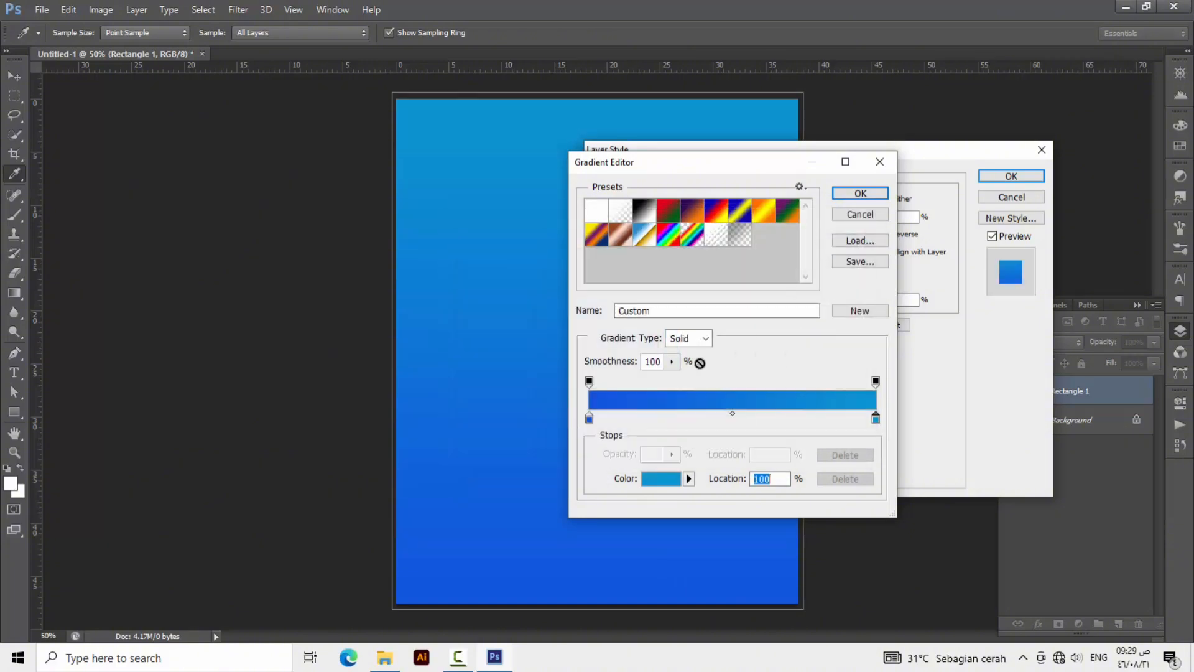
# Darken the background gradient's 0% color stop to navy blue with the same hue and apply the gradient overlay.
pyautogui.click(589, 418)
pyautogui.click(654, 484)
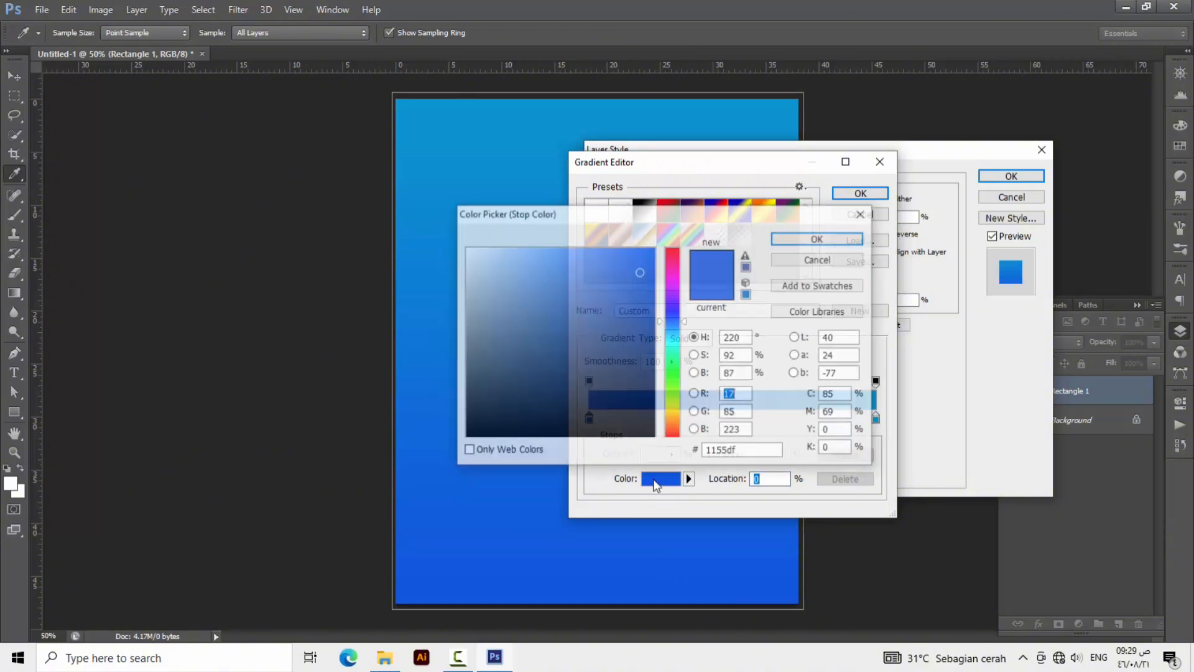
pyautogui.click(643, 328)
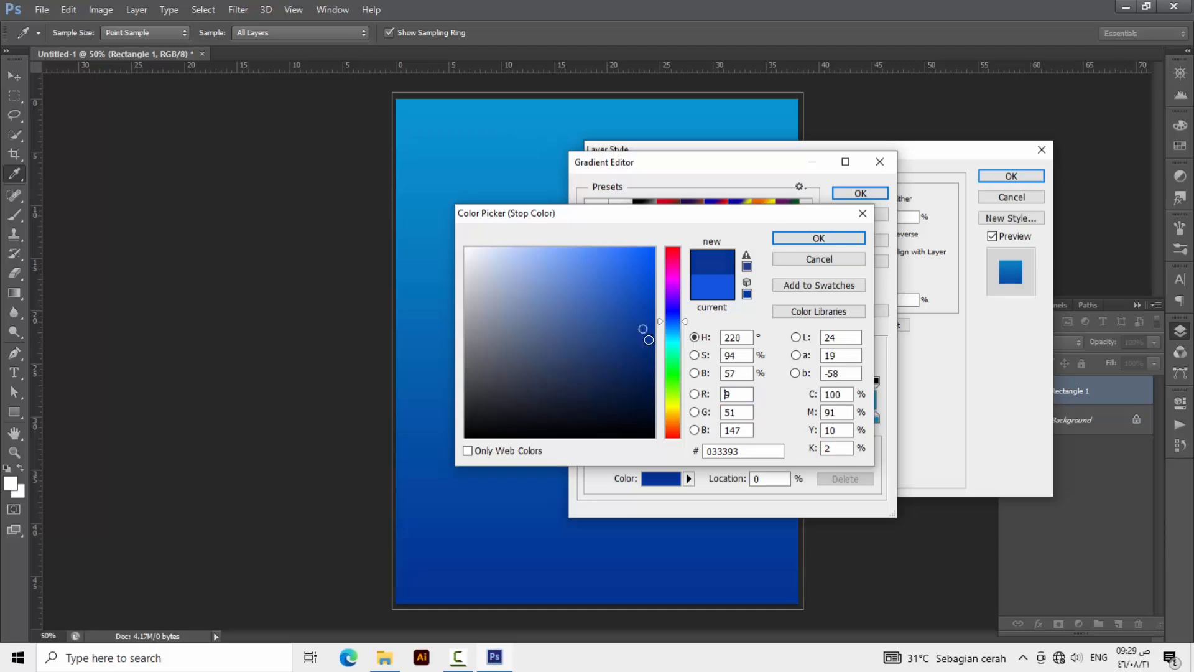
pyautogui.click(648, 339)
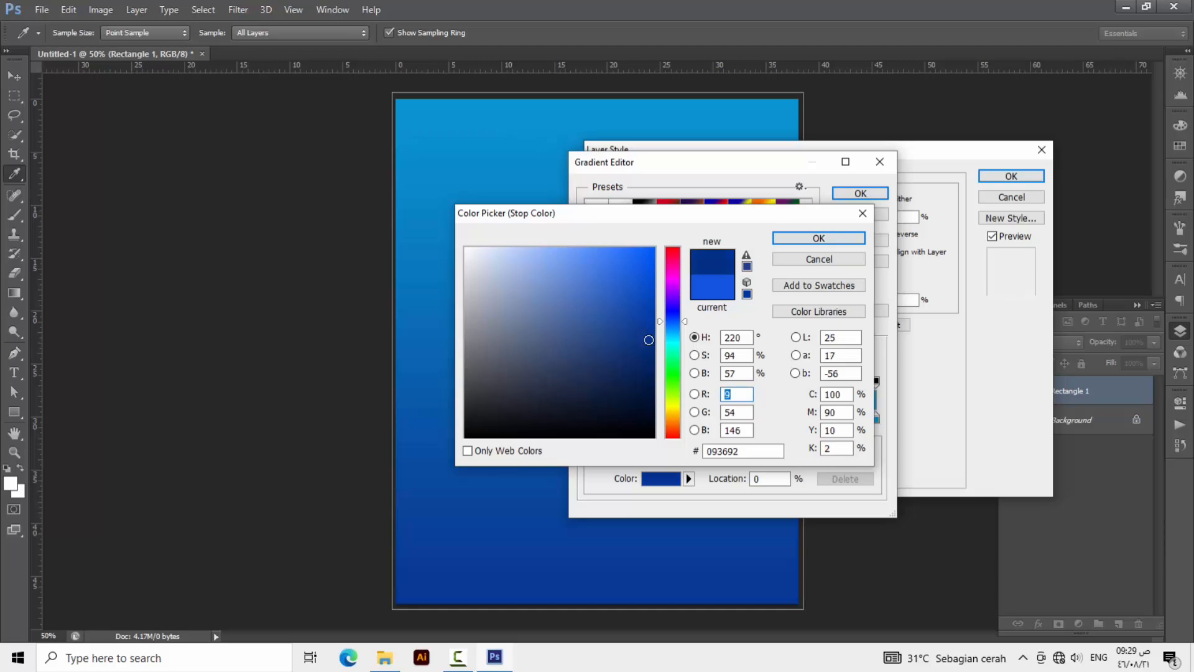
pyautogui.click(807, 241)
pyautogui.click(858, 193)
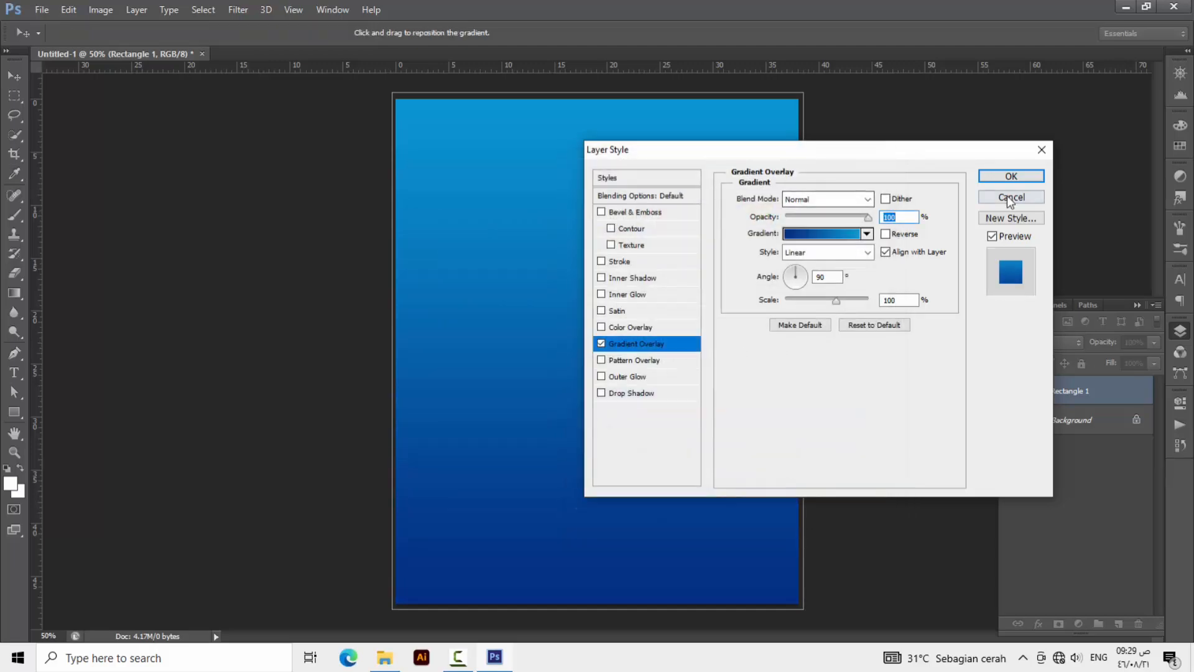
pyautogui.click(1011, 177)
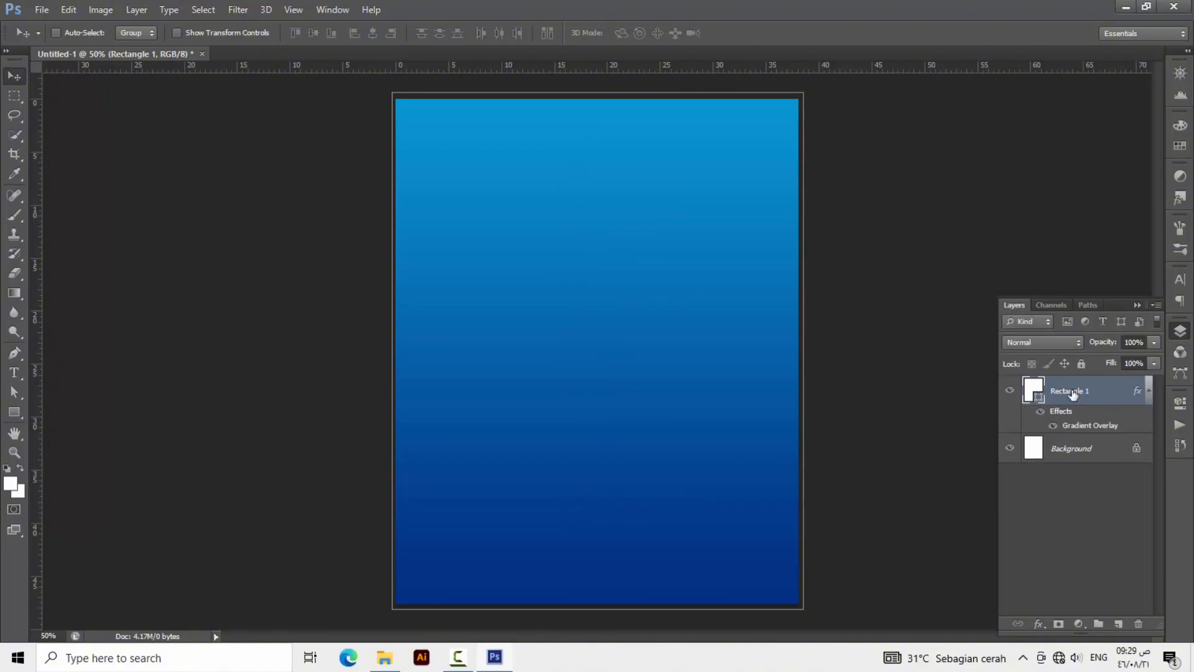
# Add a two-line text near the middle of the canvas reading "PENERiMAAN" and "SANTRi BARU".
pyautogui.click(14, 372)
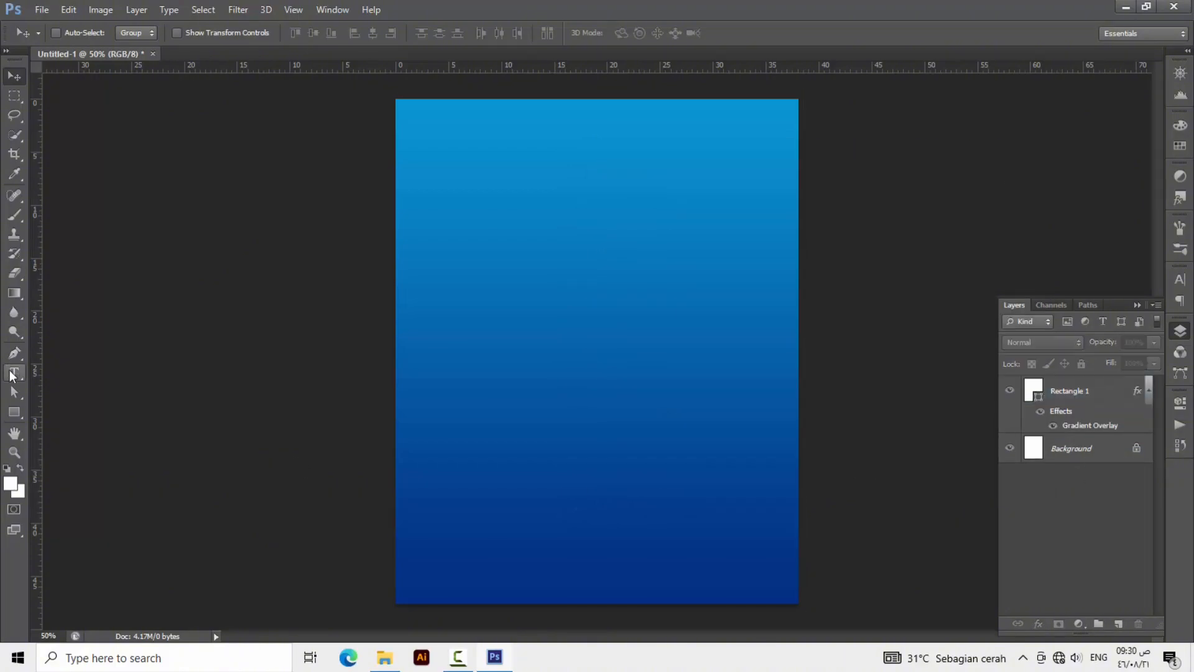
pyautogui.click(589, 334)
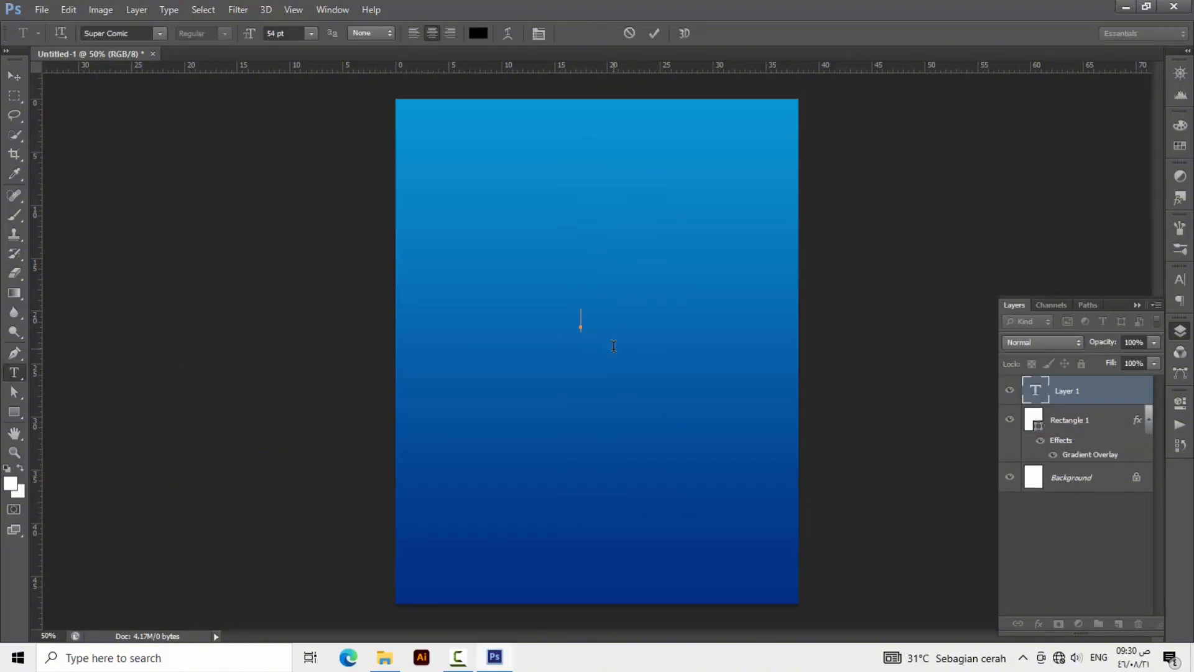
pyautogui.write('PENER')
pyautogui.press('BackSpace')
pyautogui.write('iMAAN')
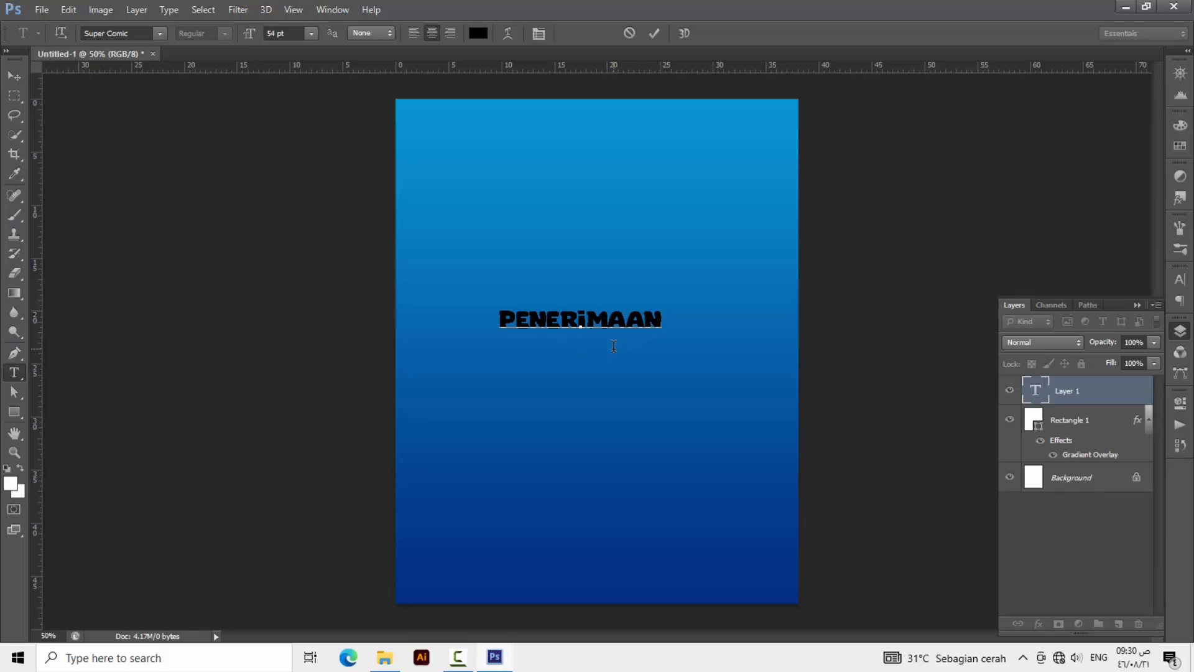
pyautogui.press('Return')
pyautogui.write('SANTRi')
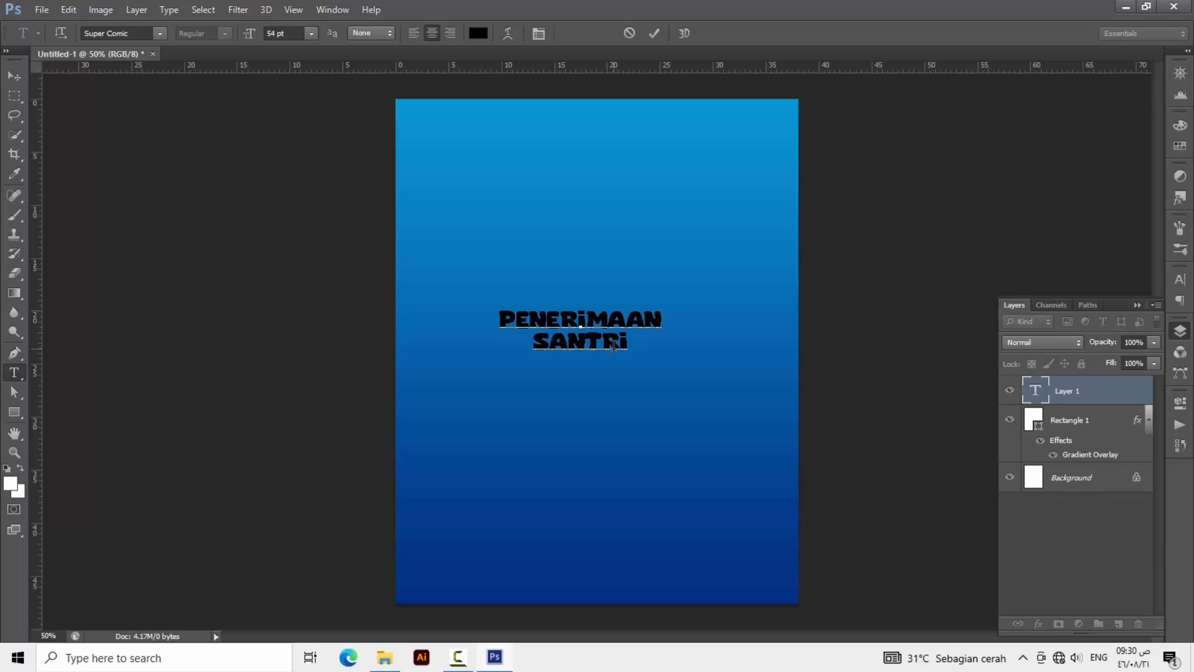
pyautogui.write(' BARU')
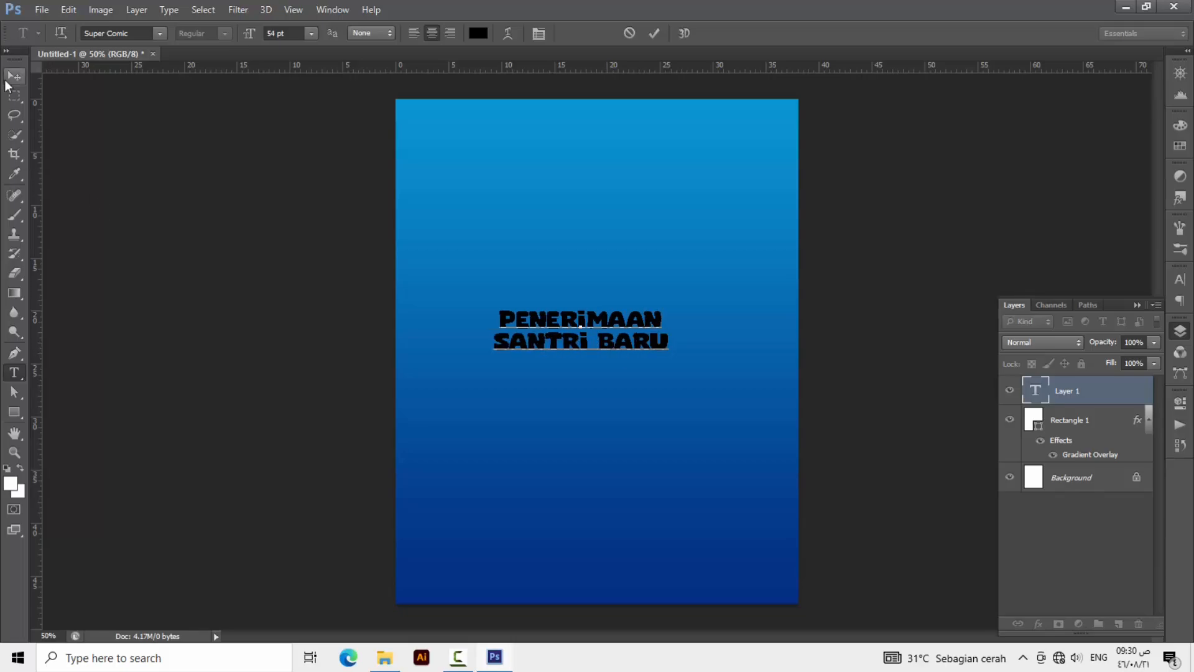
pyautogui.click(9, 80)
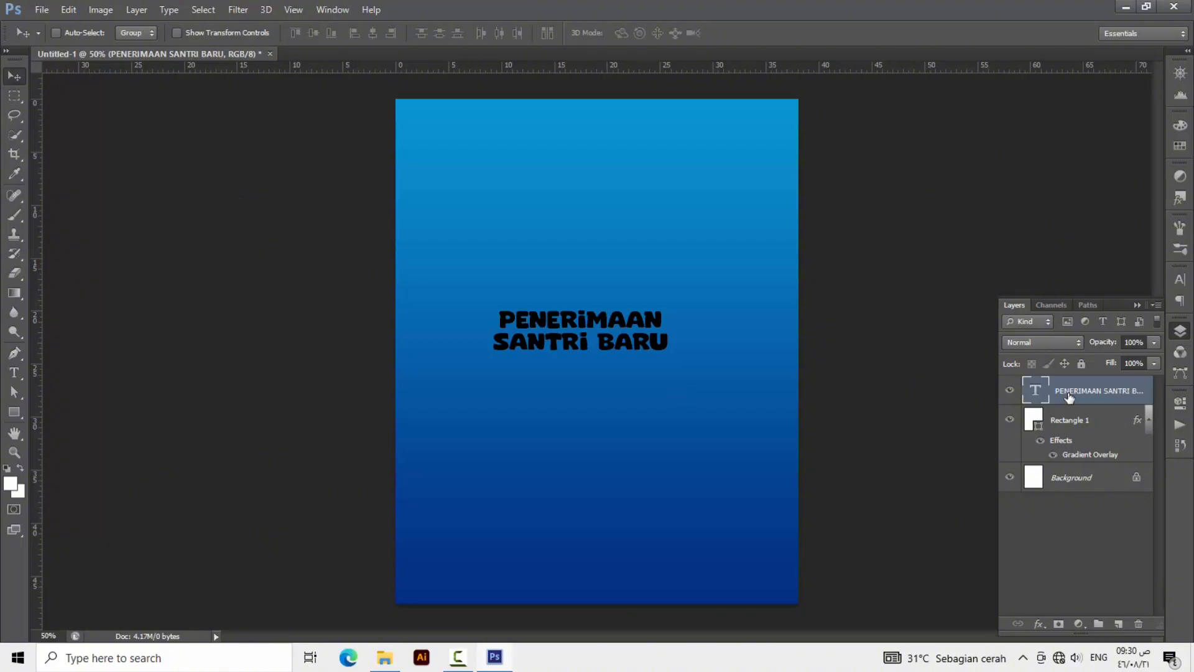
# Add a gradient overlay to the PENERIMAAN SANTRI BARU text layer and open its gradient for editing.
pyautogui.rightClick(1069, 397)
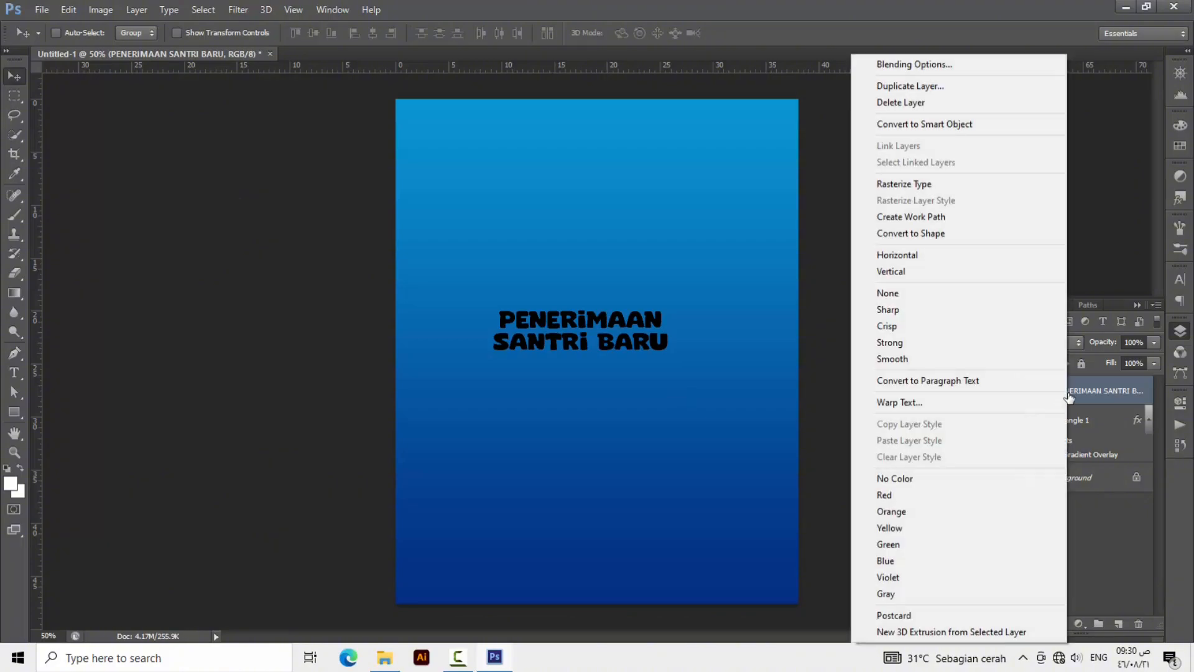
pyautogui.click(910, 65)
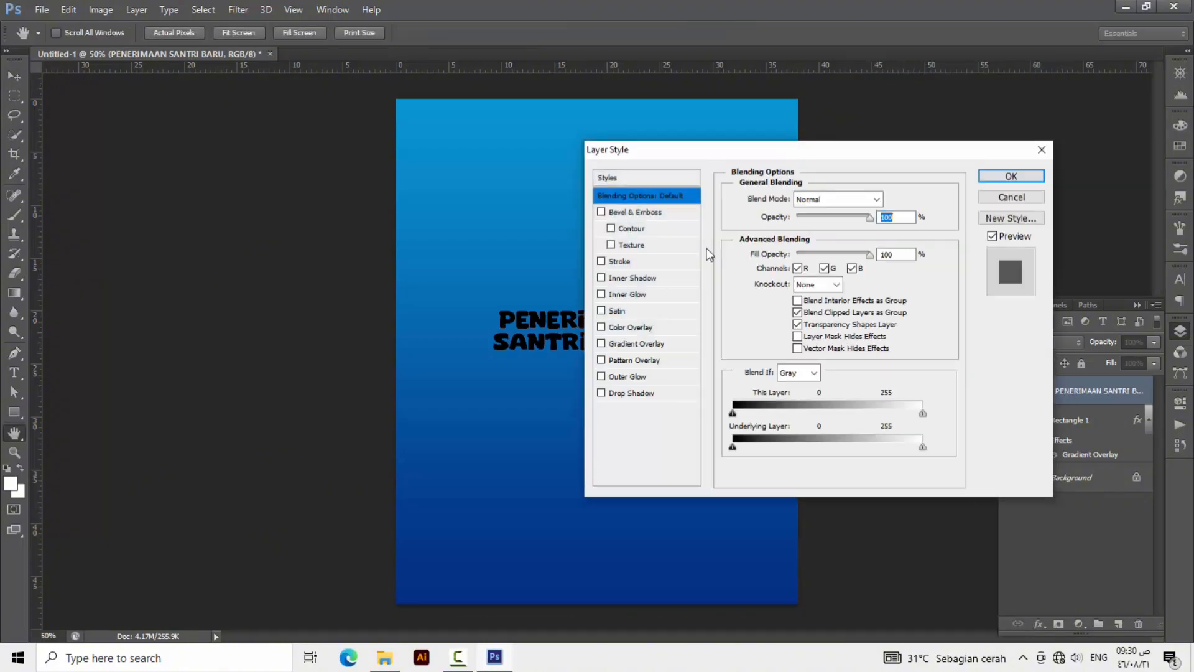
pyautogui.click(622, 346)
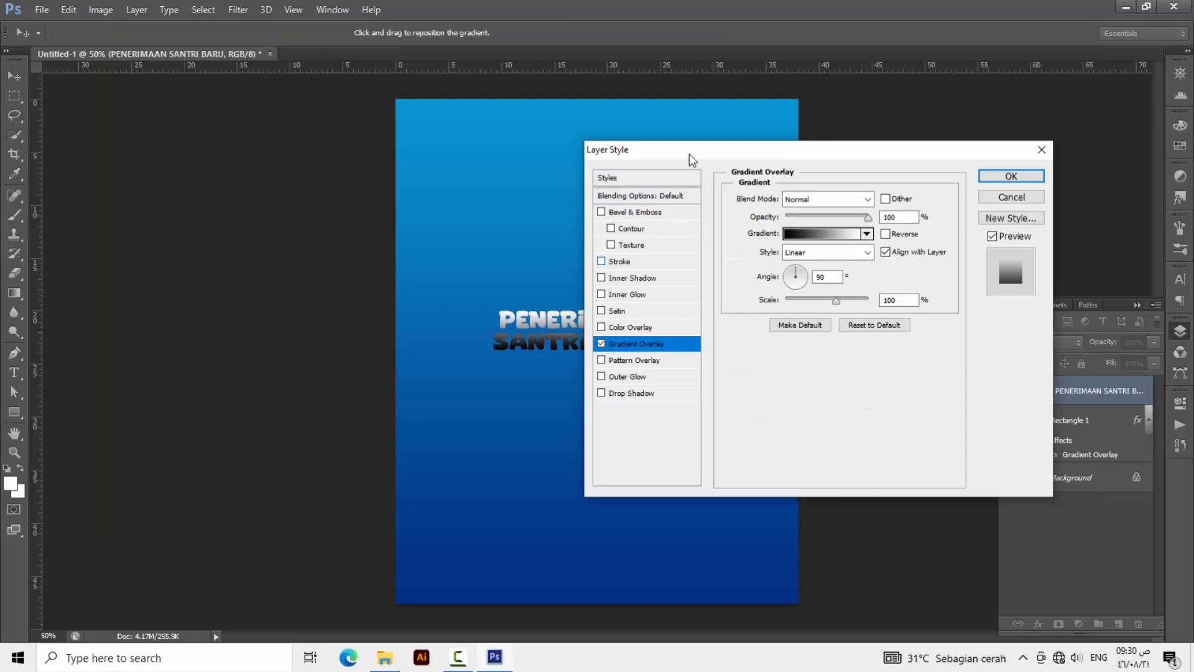
pyautogui.moveTo(688, 155); pyautogui.dragTo(828, 121)
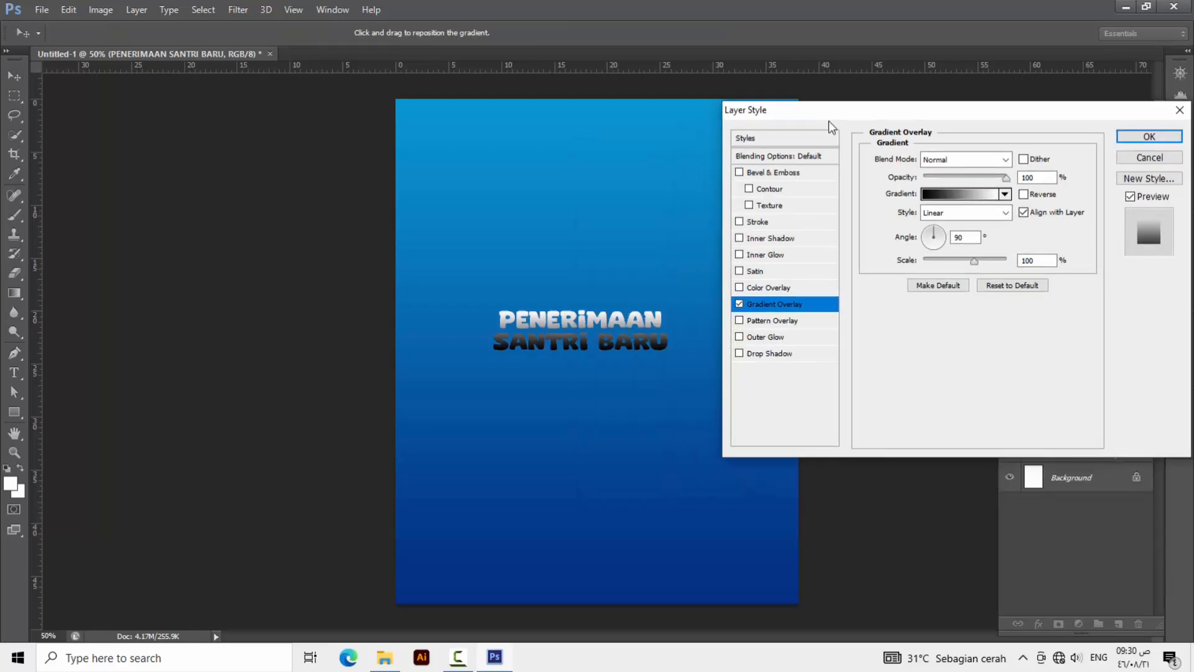
pyautogui.click(938, 197)
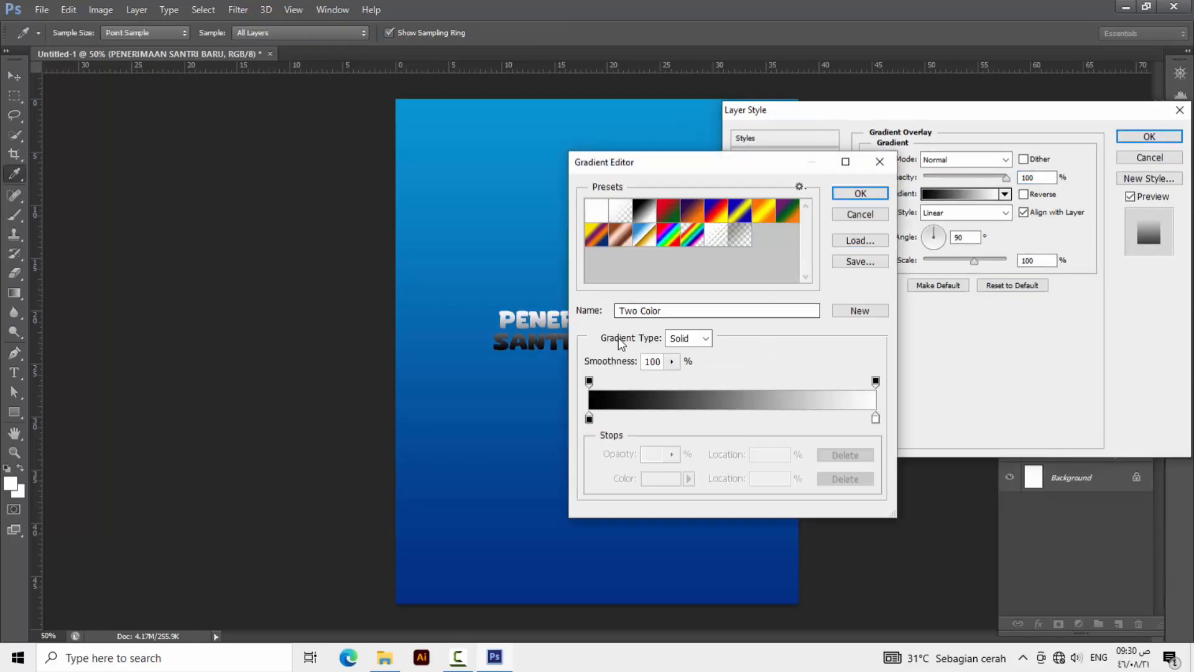
# Set the text gradient's color stop at location 0% to orange-red, about hex e43c02.
pyautogui.click(590, 417)
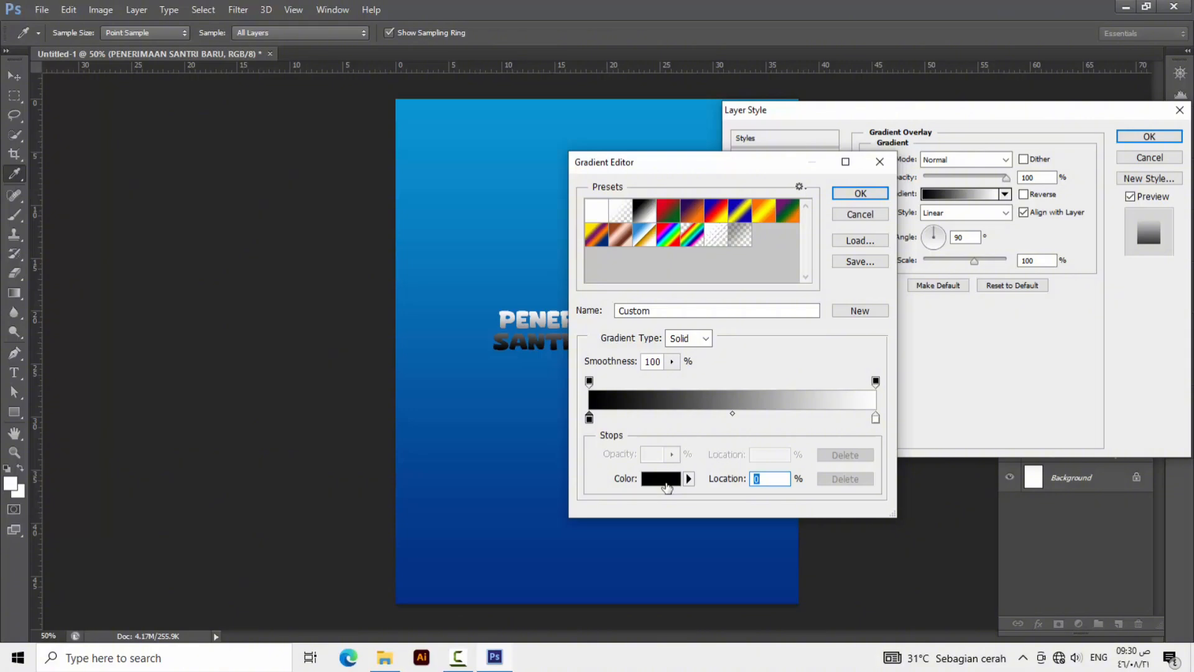
pyautogui.click(661, 478)
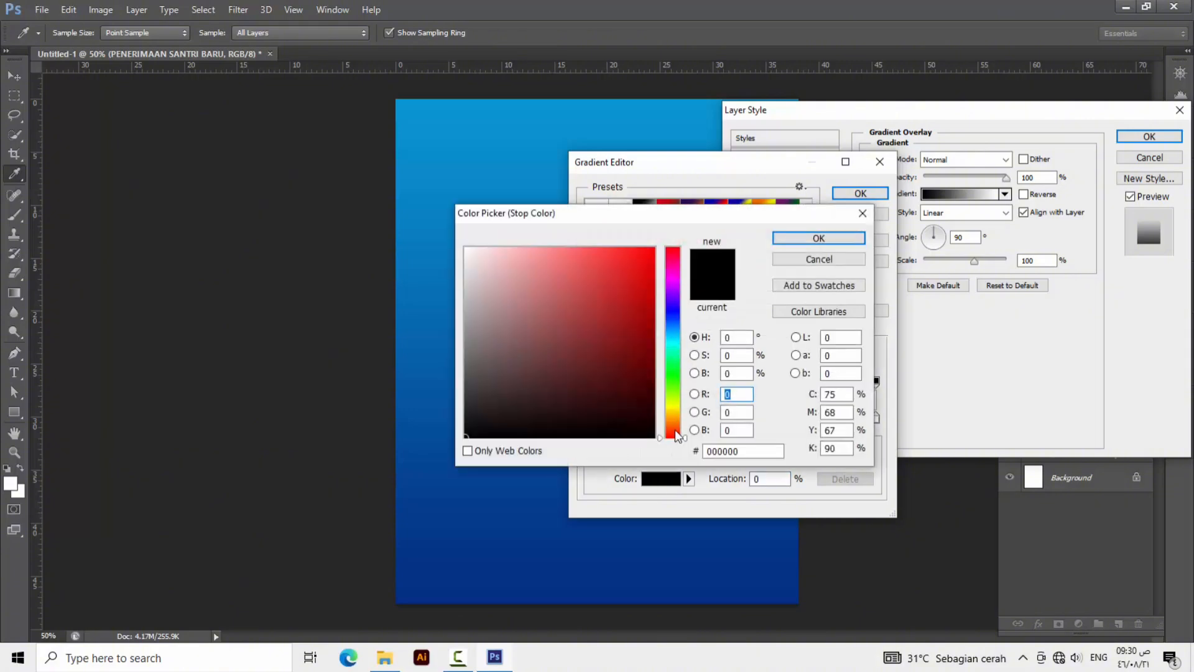
pyautogui.click(676, 429)
pyautogui.moveTo(629, 216); pyautogui.dragTo(782, 147)
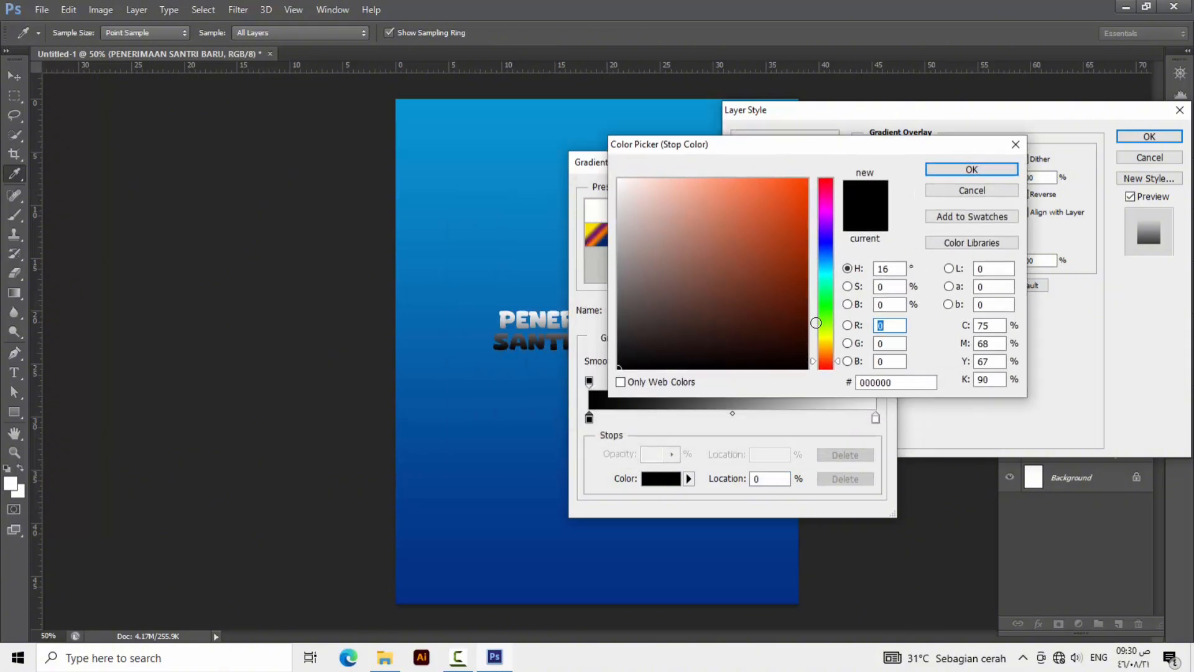
pyautogui.moveTo(795, 331)
pyautogui.mouseDown()
pyautogui.moveTo(775, 230)
pyautogui.moveTo(776, 269)
pyautogui.moveTo(796, 192)
pyautogui.moveTo(805, 199)
pyautogui.mouseUp()
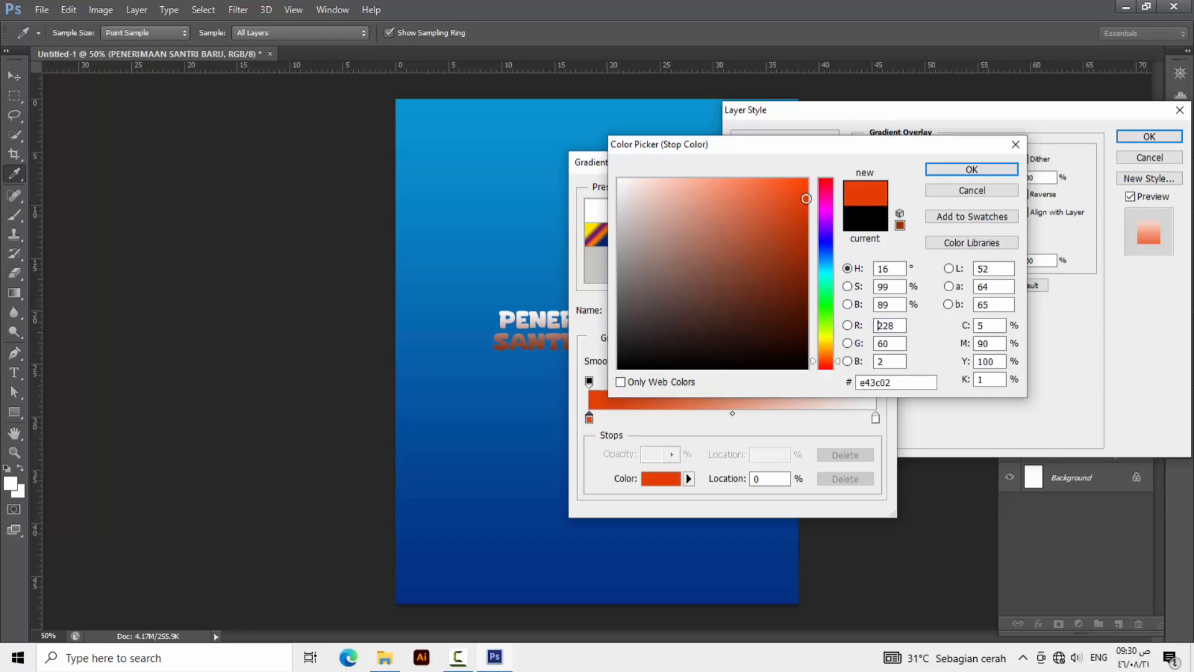
pyautogui.click(937, 171)
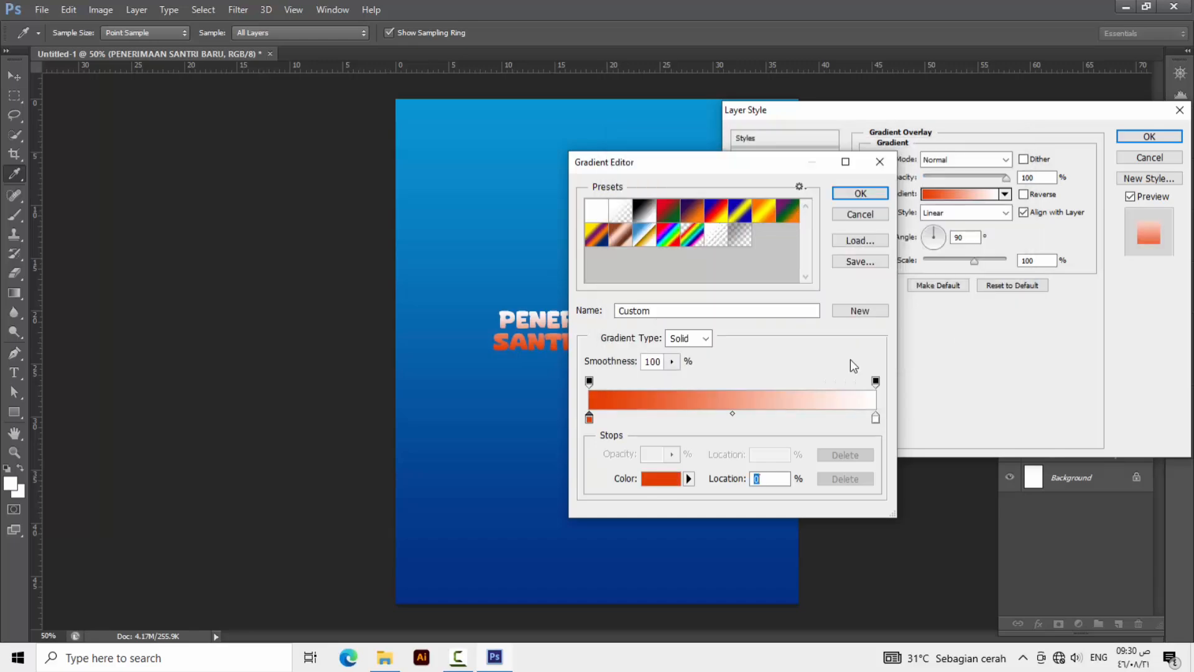
# Set the text gradient's 100% color stop to orange, about hex e36102, and accept the edited gradient.
pyautogui.click(875, 418)
pyautogui.click(661, 481)
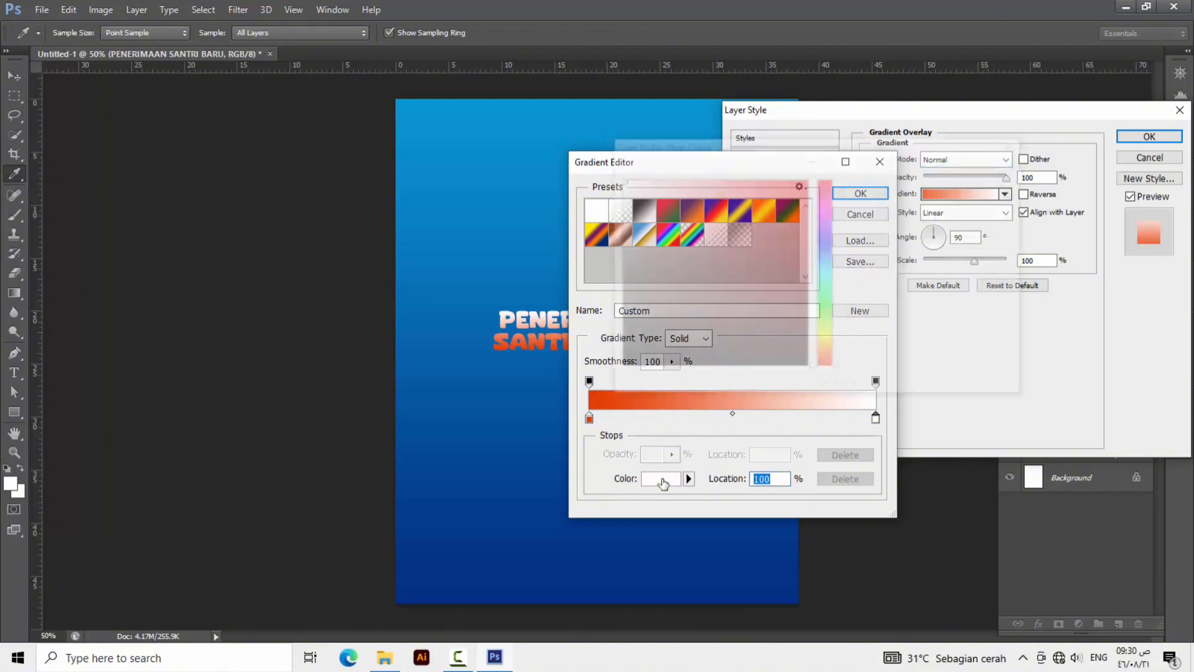
pyautogui.click(827, 357)
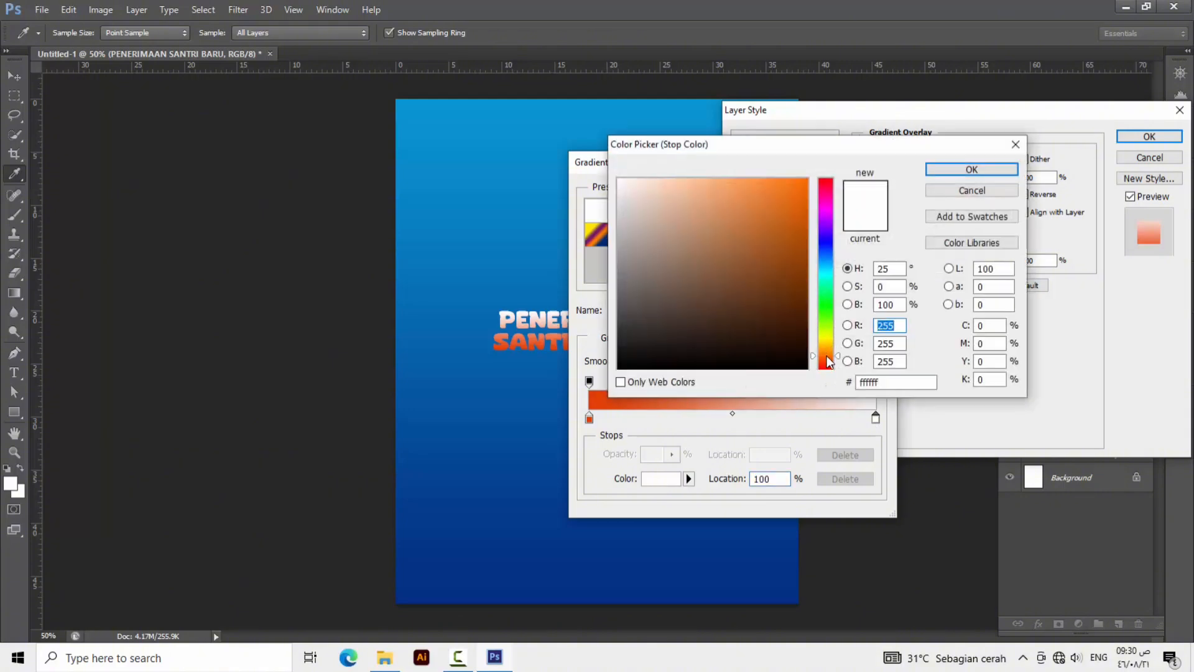
pyautogui.click(773, 210)
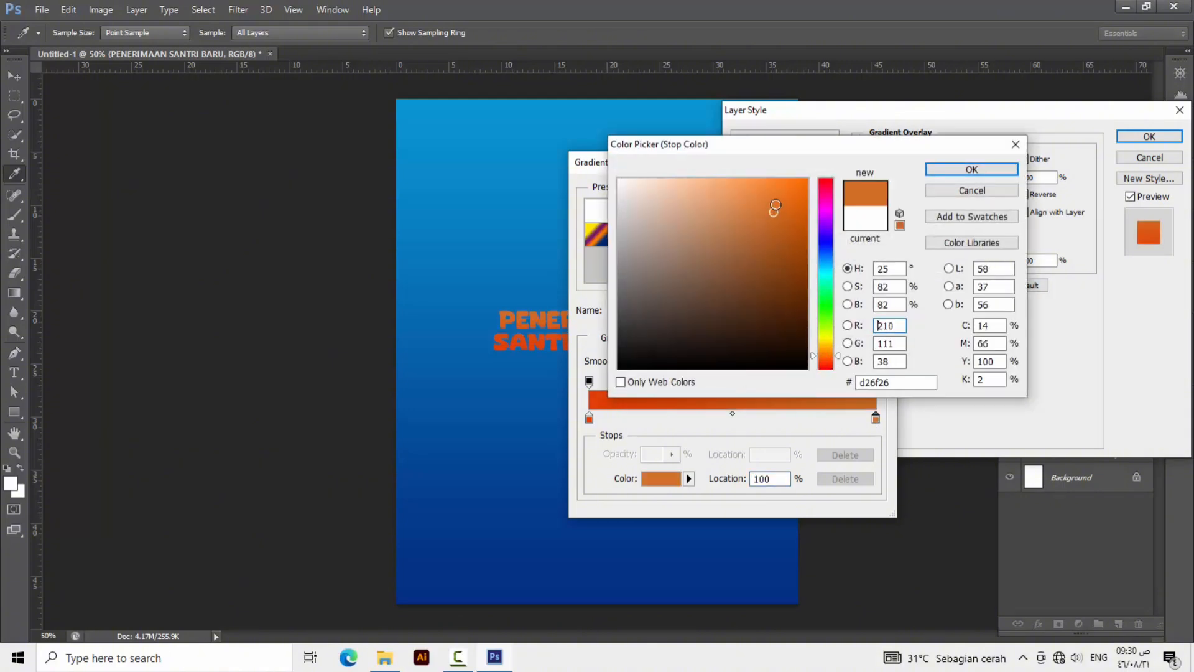
pyautogui.click(781, 194)
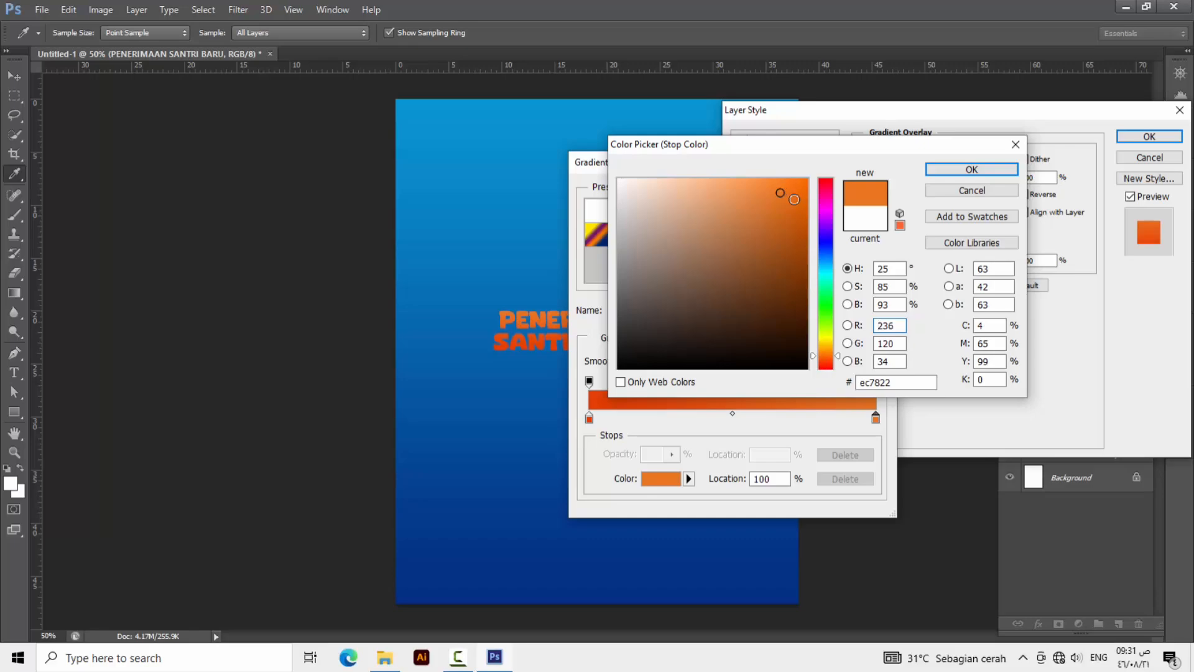
pyautogui.moveTo(796, 193); pyautogui.dragTo(805, 199)
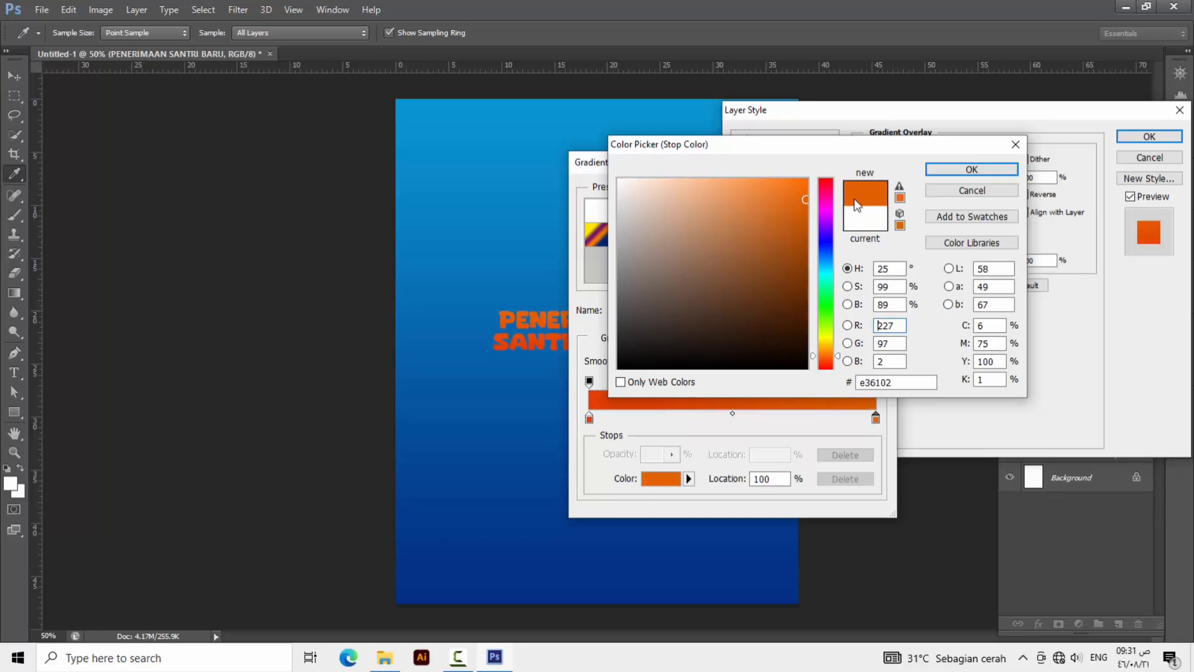
pyautogui.click(945, 173)
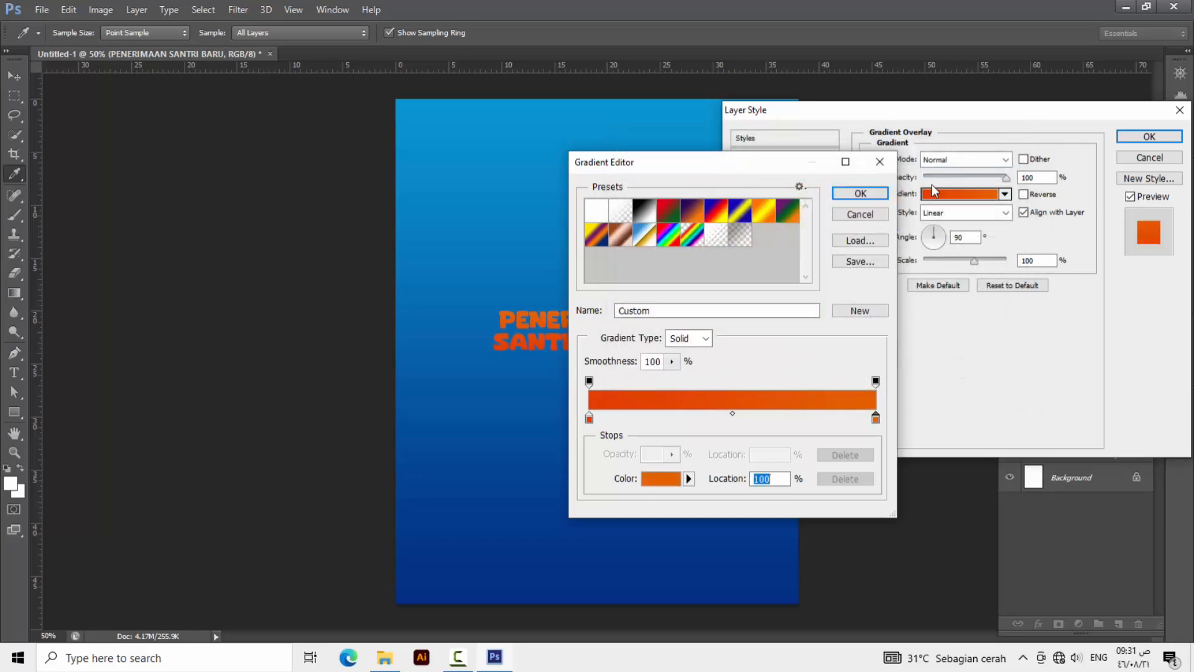
pyautogui.click(852, 192)
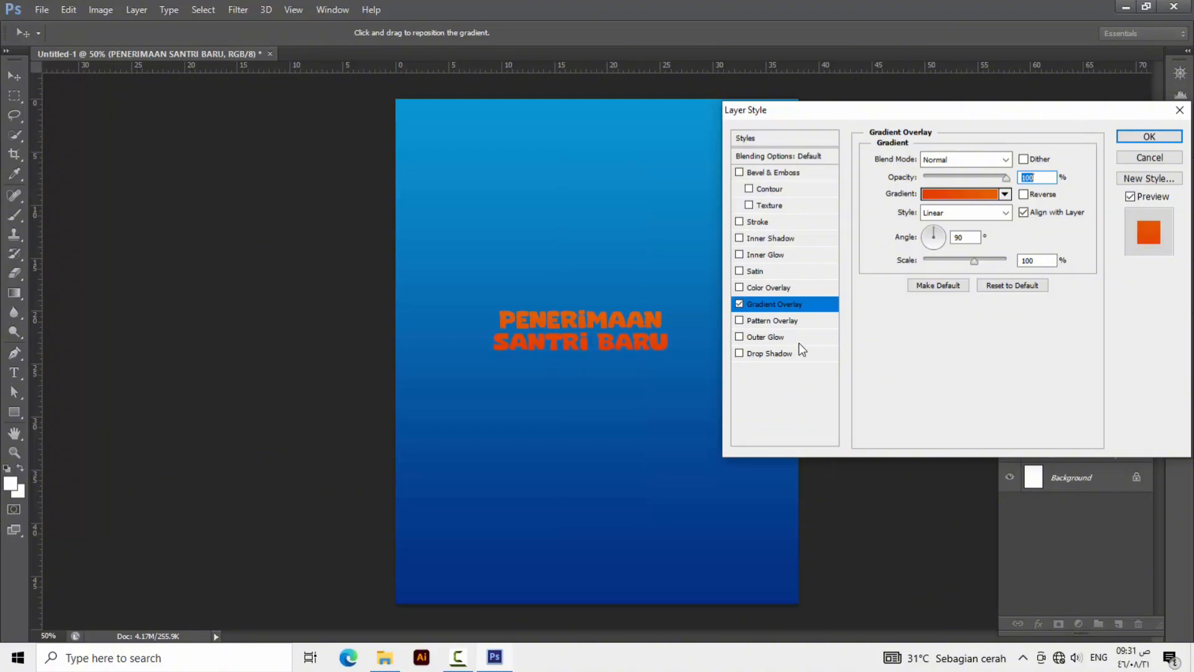
# Add a white (ffffff) outside stroke of 5 px to the PENERIMAAN SANTRI BARU text.
pyautogui.click(750, 221)
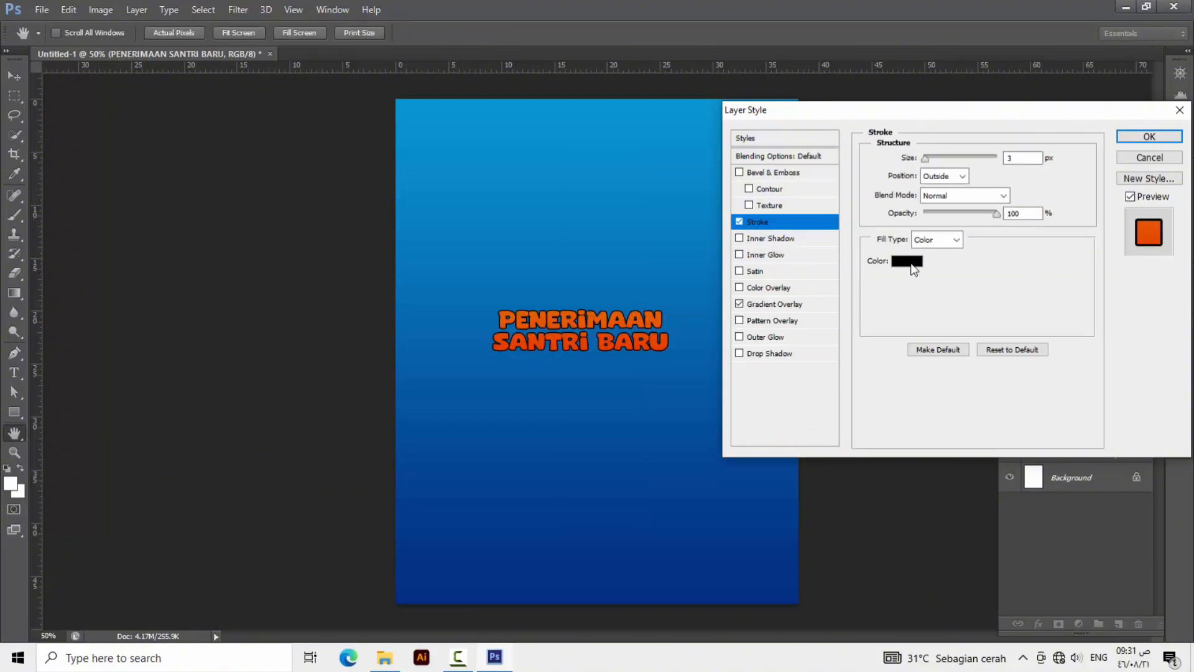
pyautogui.click(909, 261)
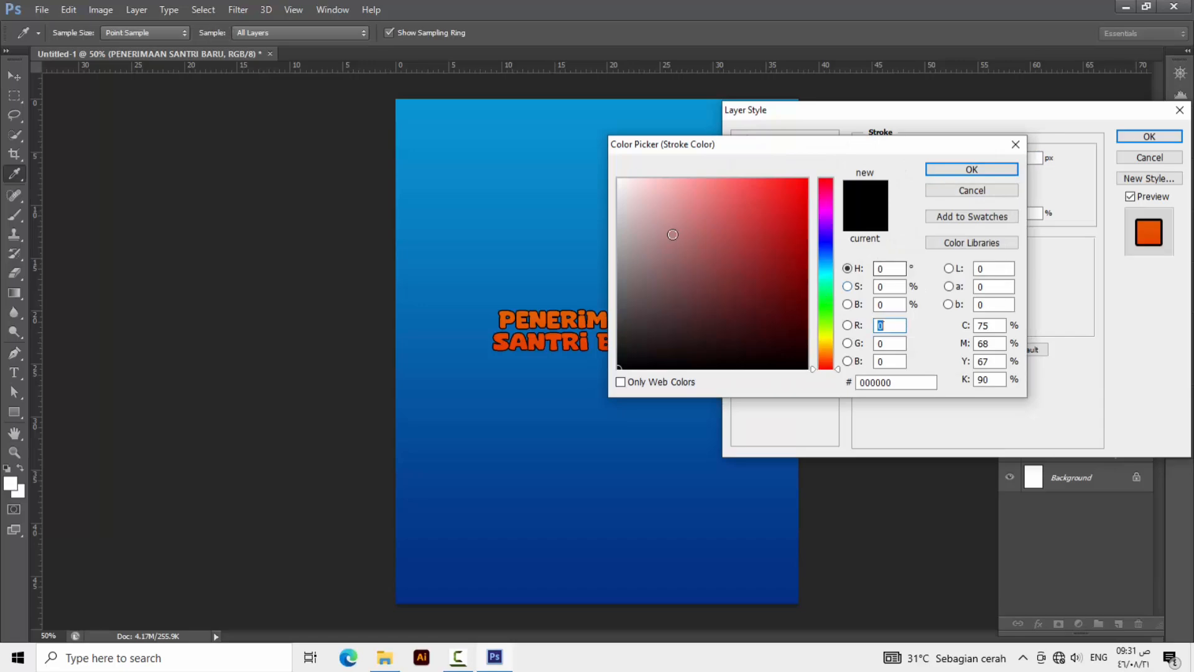
pyautogui.moveTo(635, 191); pyautogui.dragTo(604, 165)
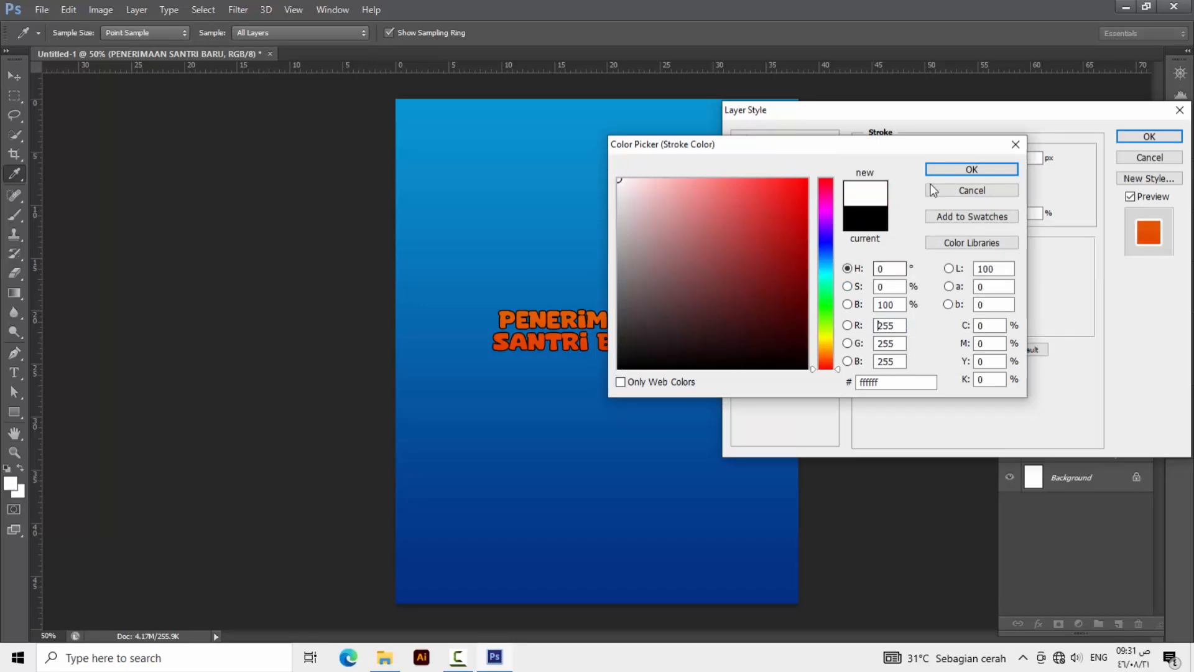
pyautogui.click(947, 175)
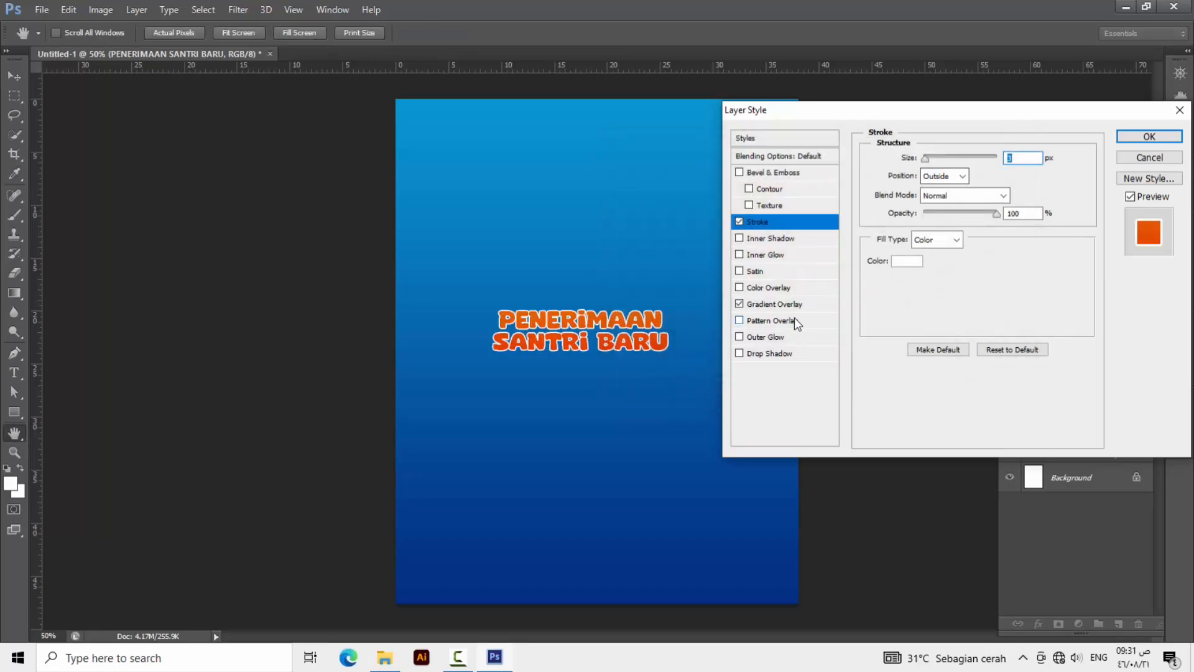
pyautogui.write('5')
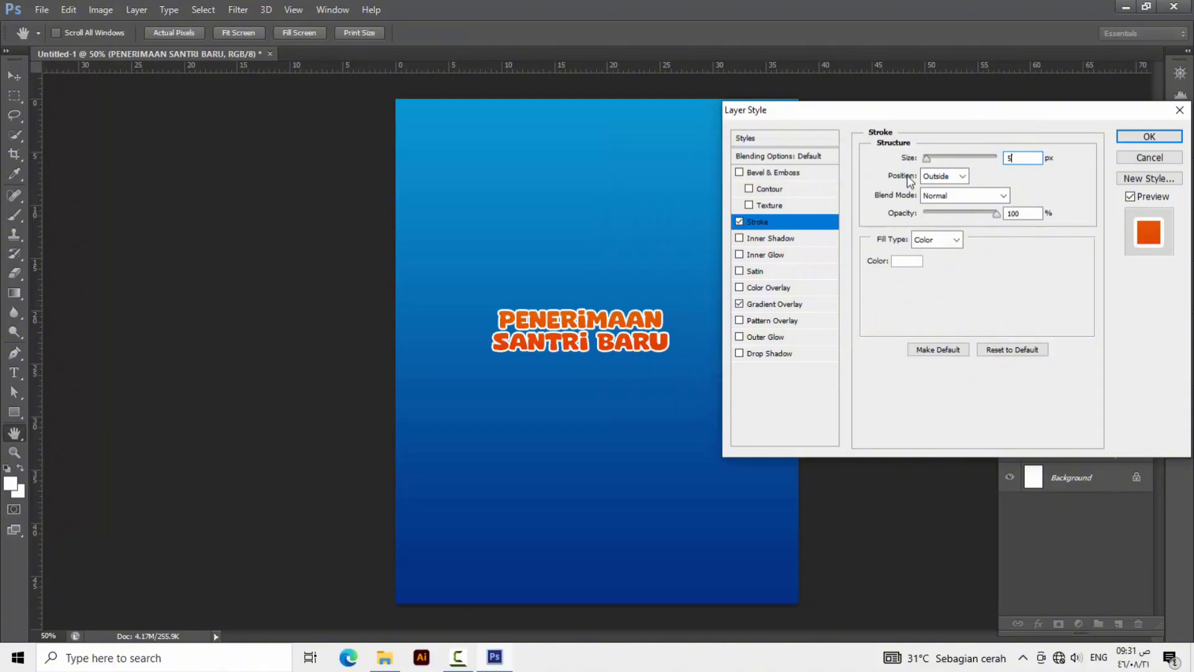
# Give the title a drop shadow with distance 11 px, spread 7% and size 19 px, and move the title up into the canvas's upper half.
pyautogui.click(767, 353)
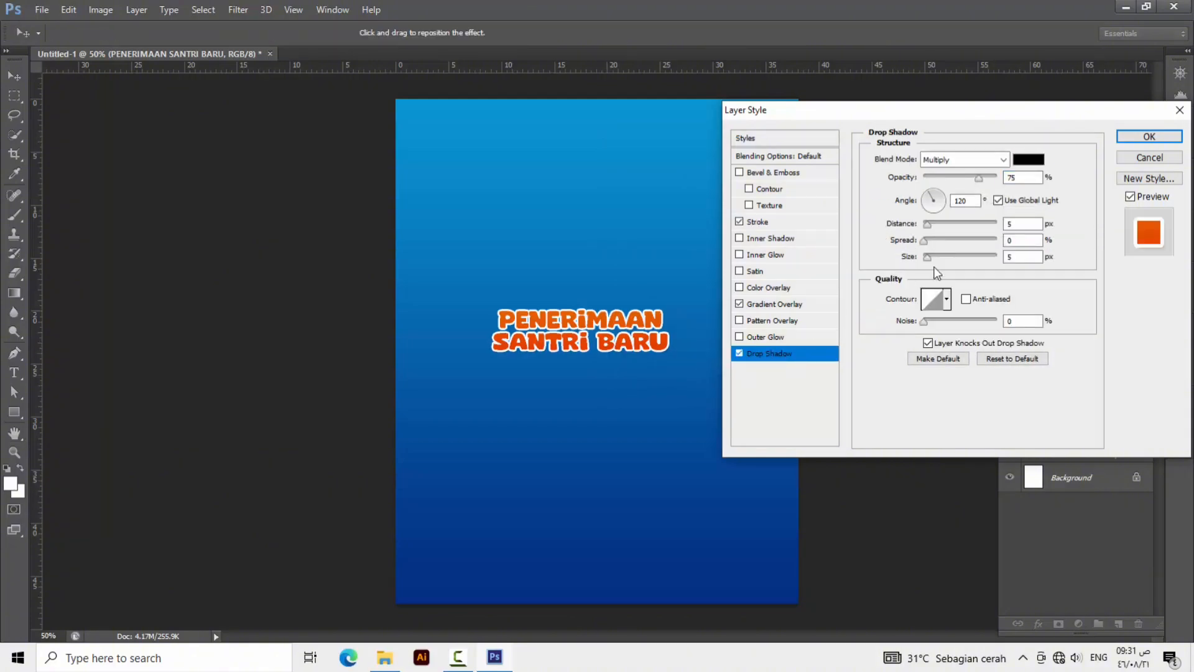
pyautogui.moveTo(924, 256); pyautogui.dragTo(935, 266)
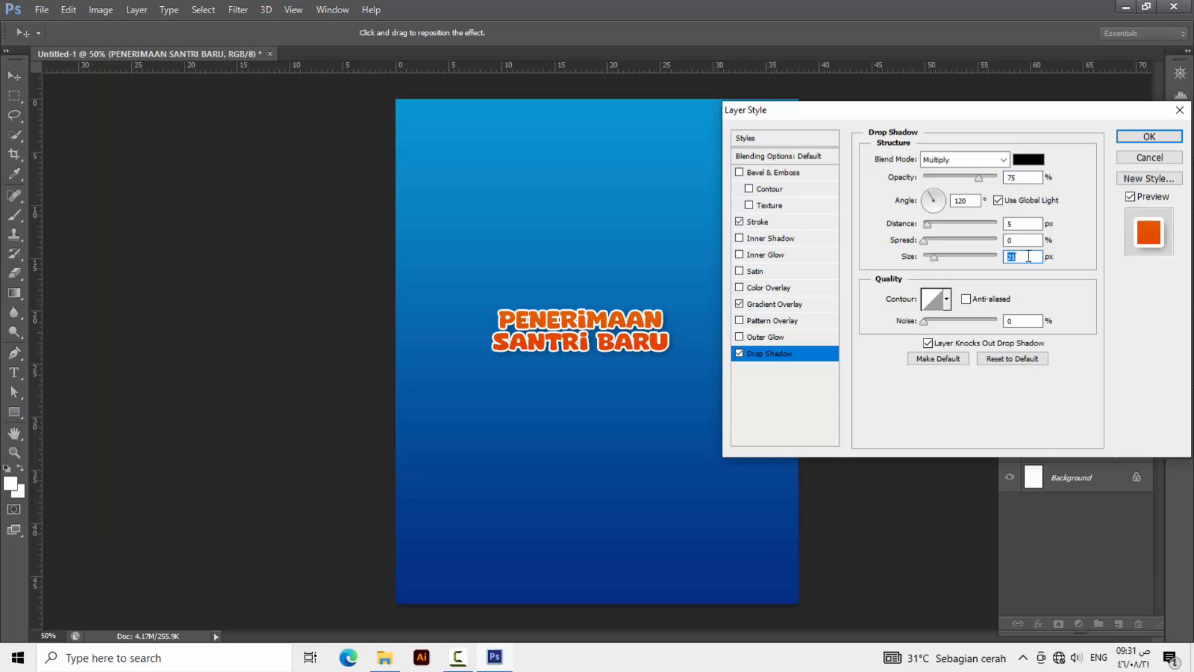
pyautogui.moveTo(928, 244); pyautogui.dragTo(932, 247)
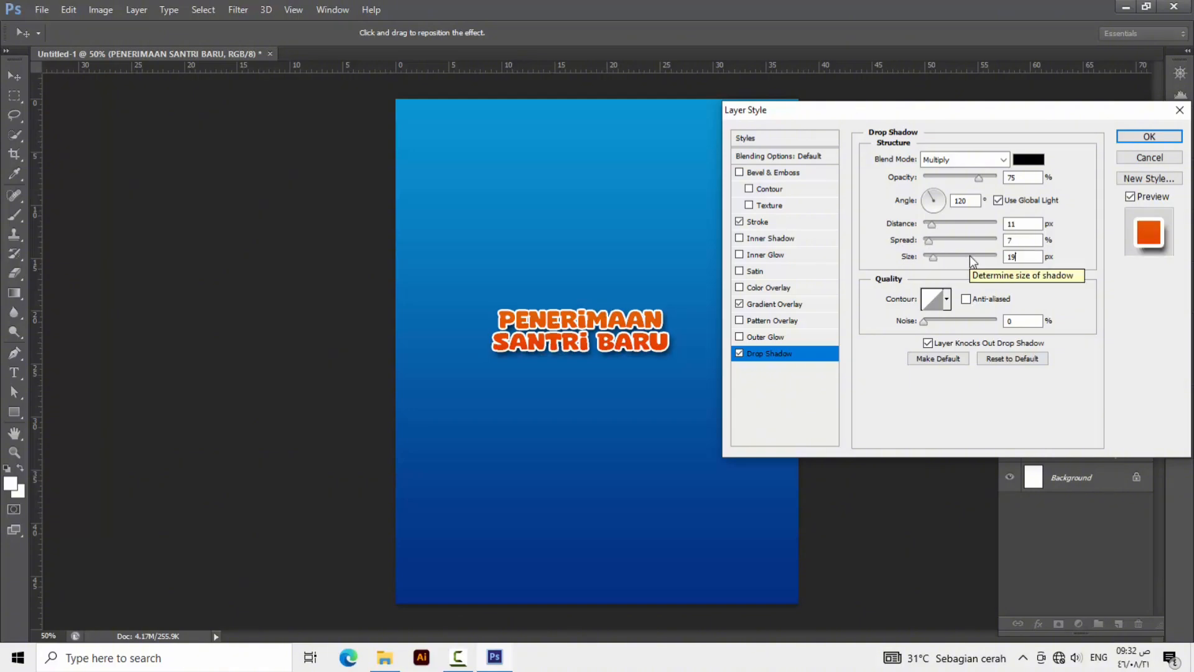
pyautogui.click(1126, 142)
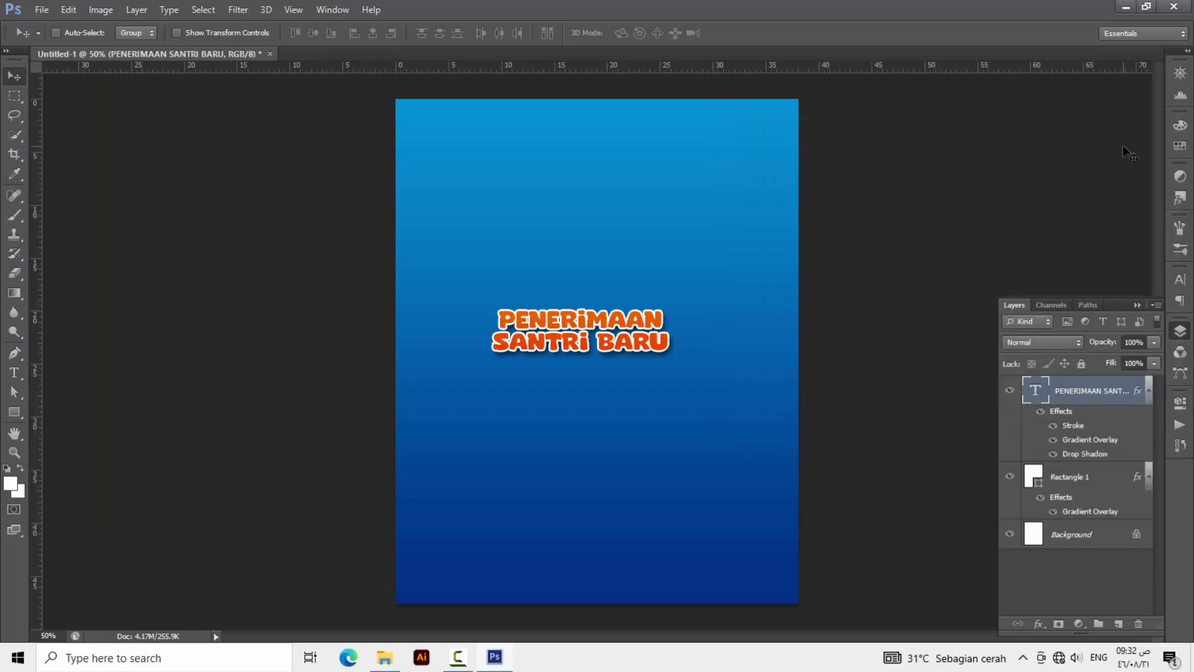
pyautogui.moveTo(610, 340); pyautogui.dragTo(602, 285)
# Duplicate the Rectangle 1 layer under its default copy name.
pyautogui.click(1066, 480)
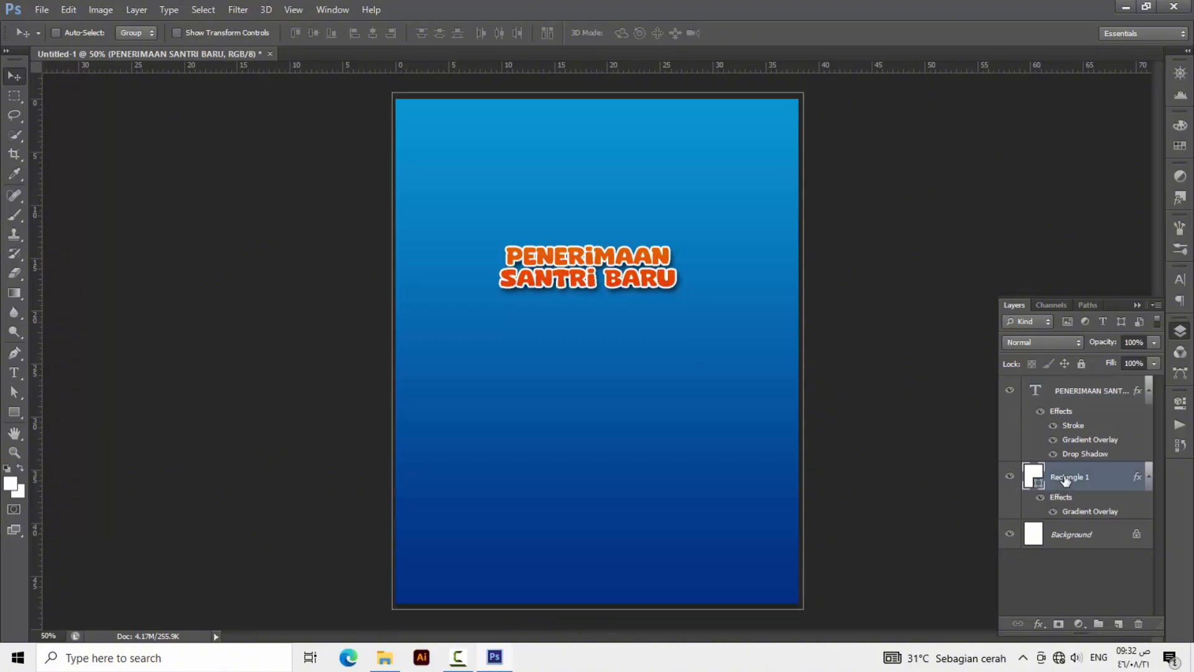
pyautogui.rightClick(1065, 479)
pyautogui.click(902, 123)
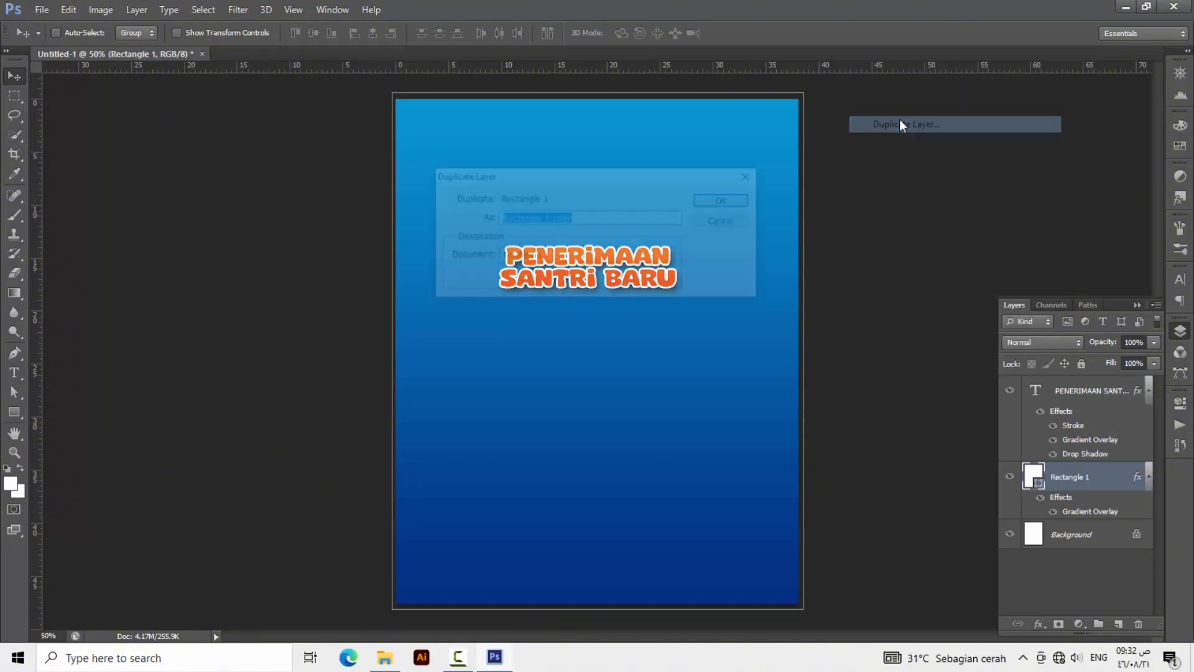
pyautogui.click(712, 199)
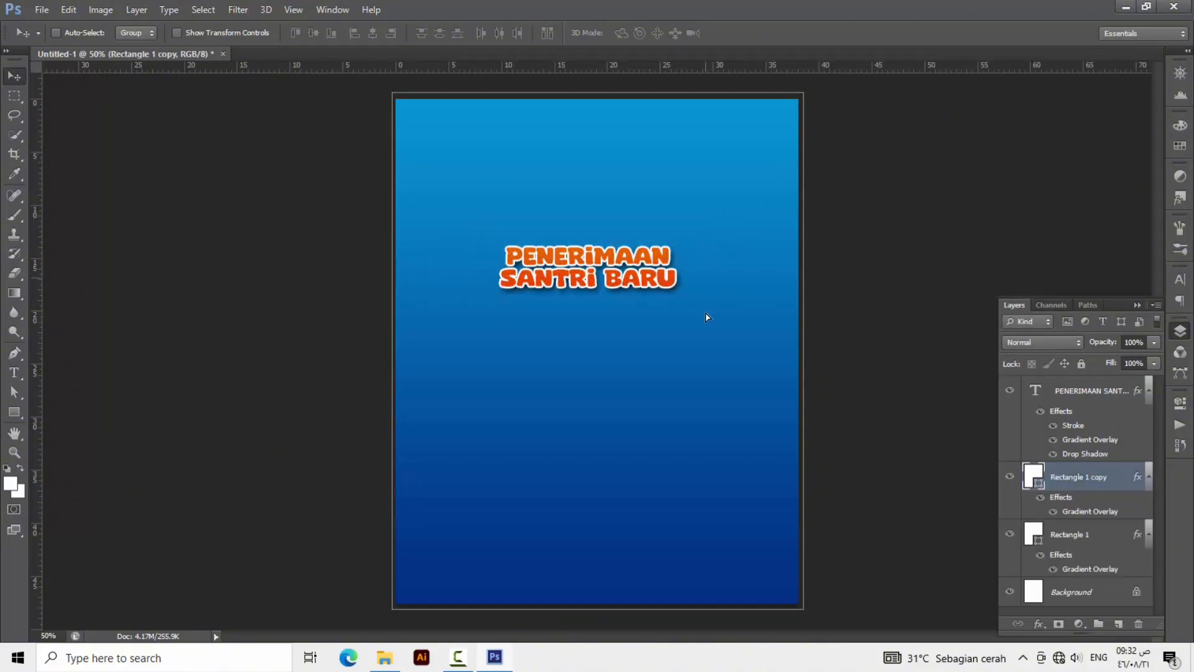
# Scale the duplicated rectangle to about 29.67% of its height, forming a full-width band along the canvas's bottom edge.
pyautogui.moveTo(705, 313); pyautogui.dragTo(698, 250)
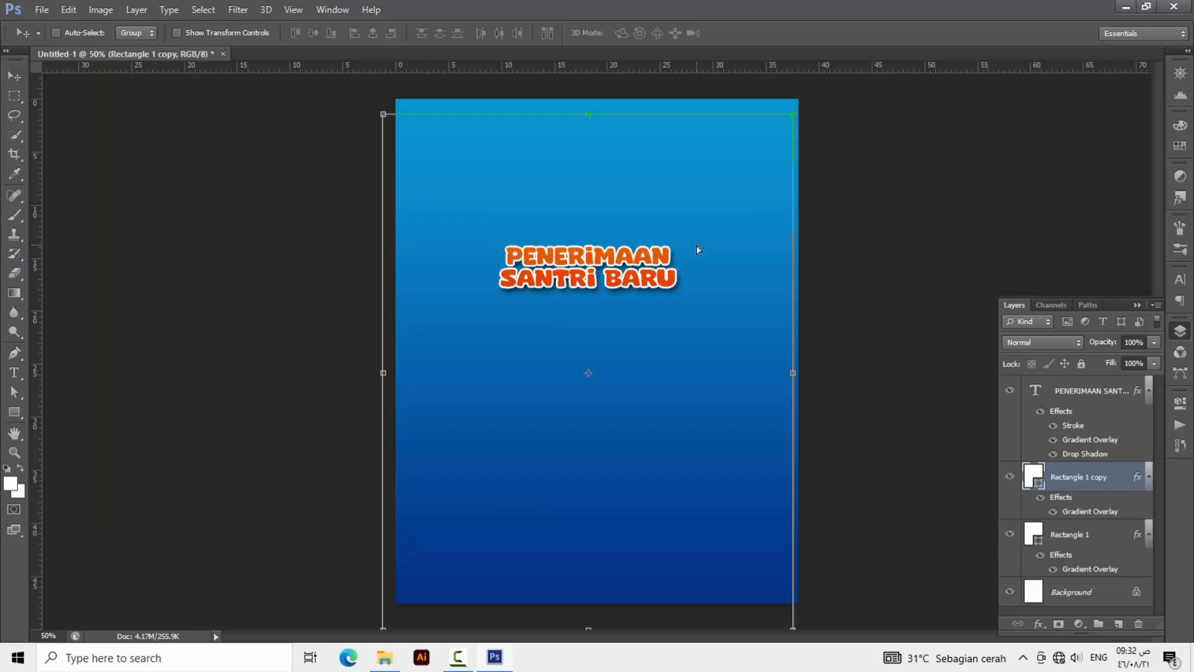
pyautogui.hotkey('ctrl', 't')
pyautogui.moveTo(589, 114); pyautogui.dragTo(595, 456)
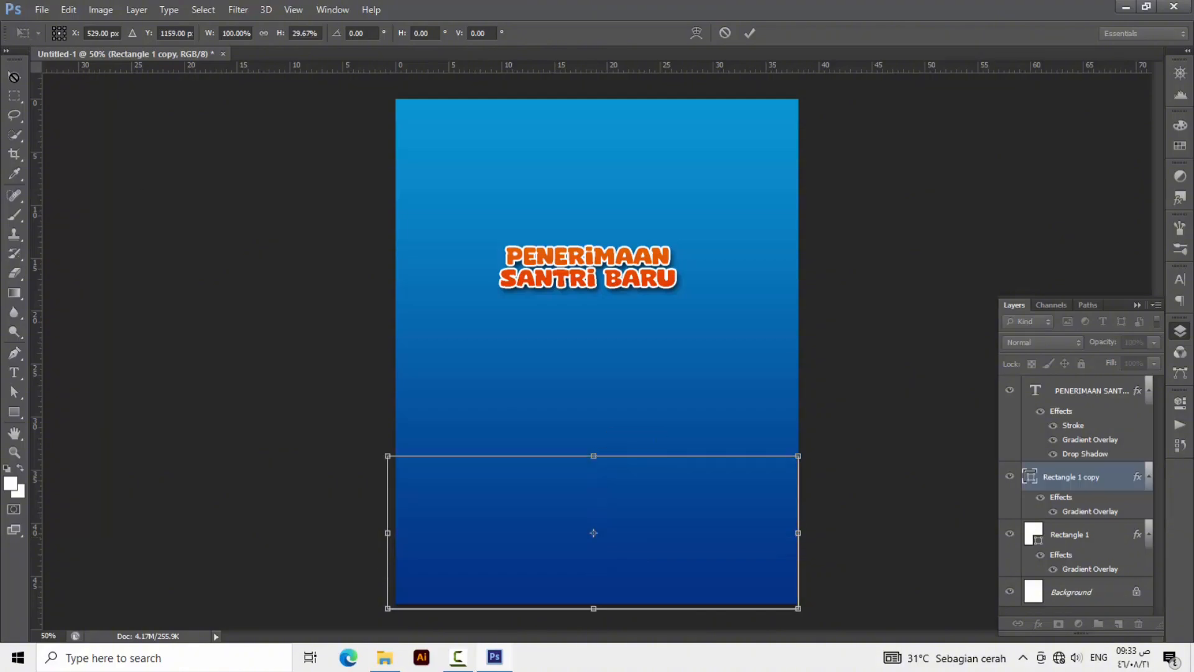
pyautogui.click(13, 77)
pyautogui.click(528, 251)
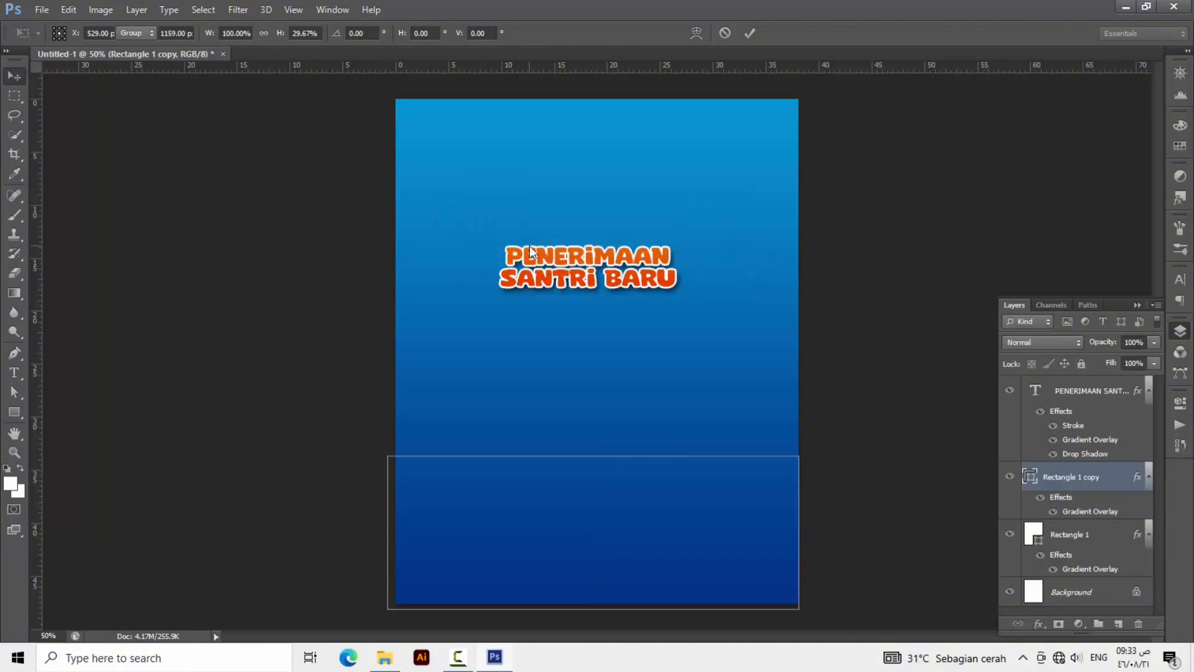
# Edit the bottom band's gradient overlay and set its 0% color stop to brown, about hex 843d03.
pyautogui.rightClick(1071, 478)
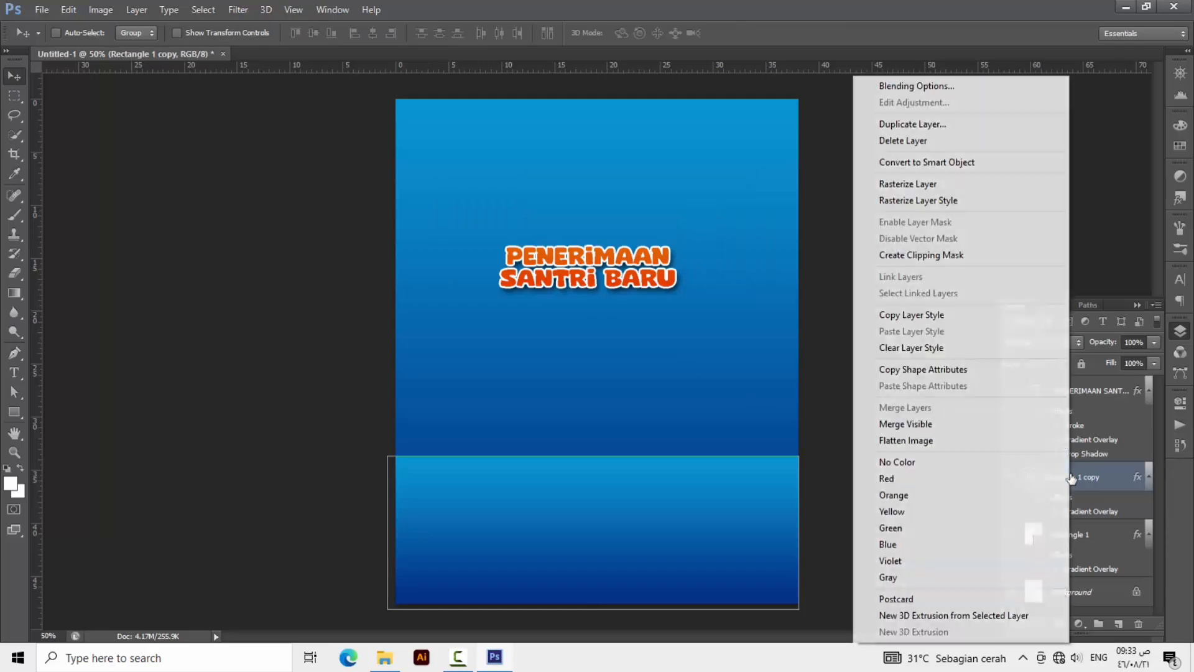
pyautogui.click(946, 83)
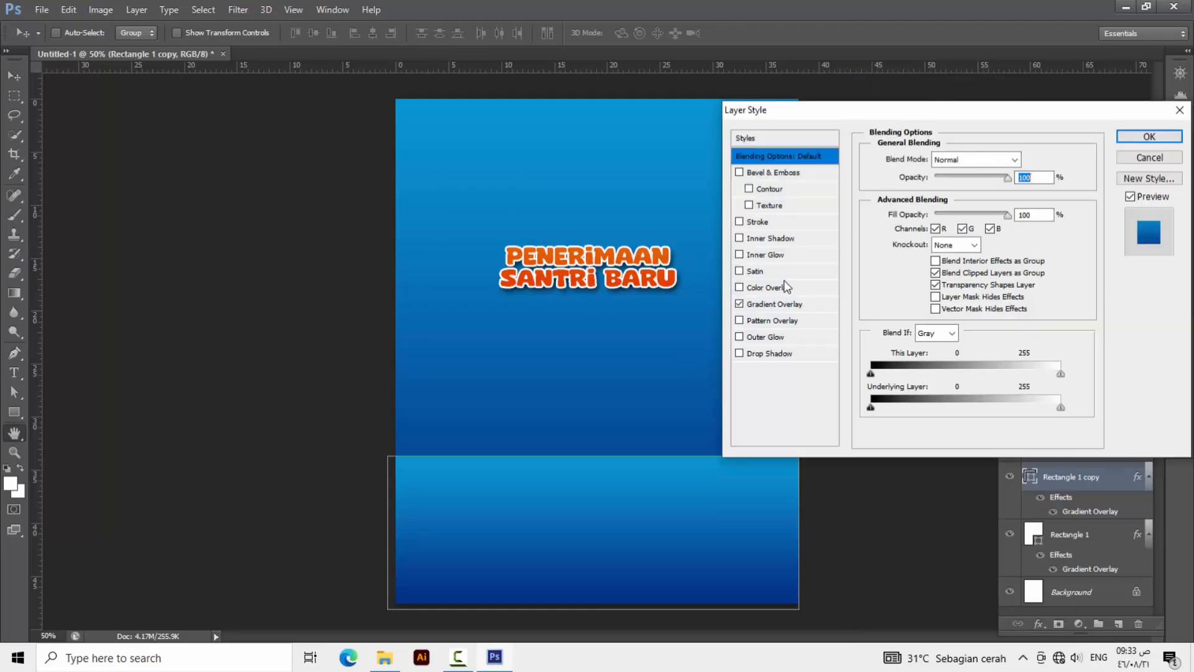
pyautogui.click(789, 302)
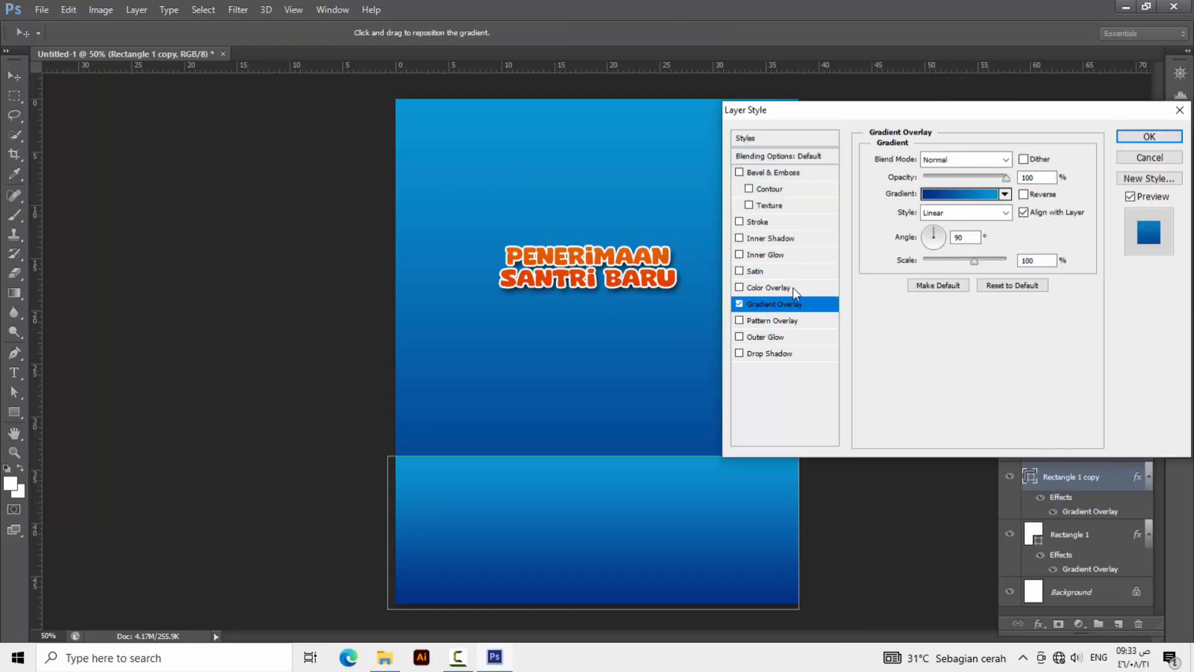
pyautogui.click(958, 190)
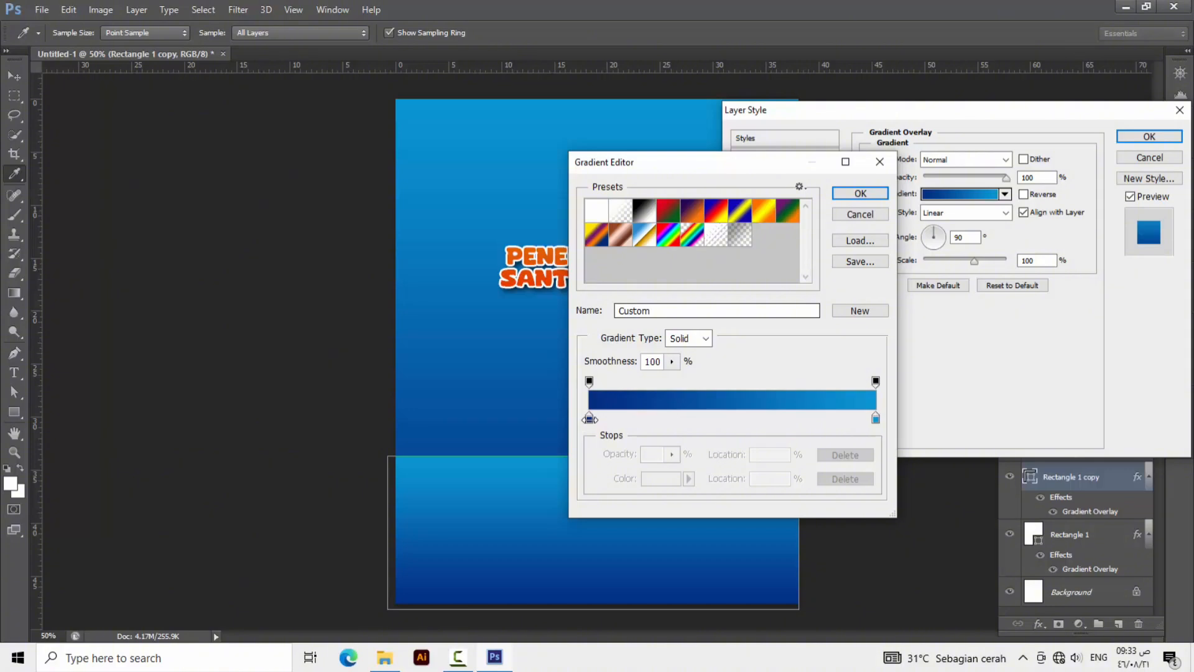
pyautogui.click(589, 418)
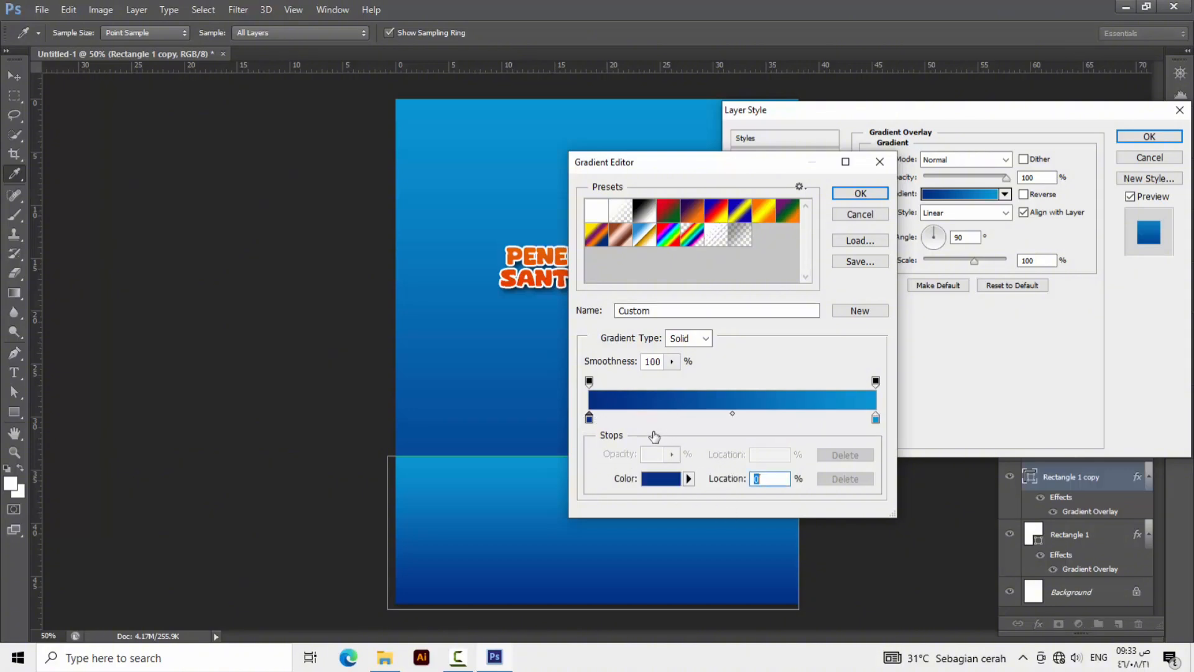
pyautogui.click(664, 483)
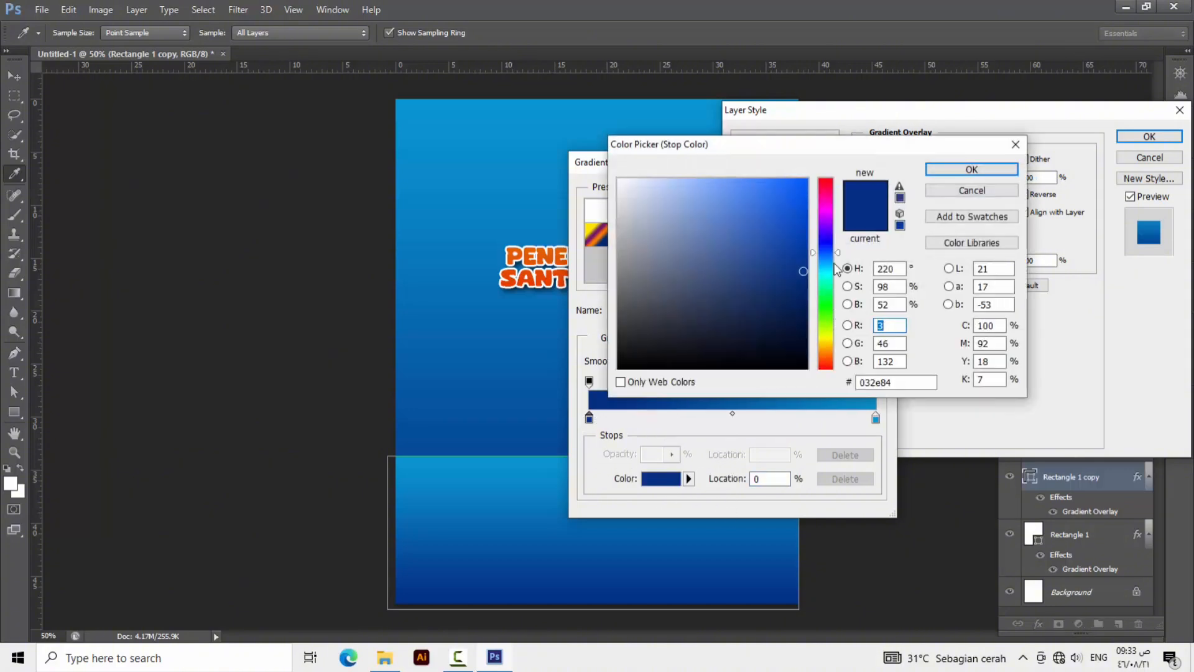
pyautogui.moveTo(835, 254); pyautogui.dragTo(839, 356)
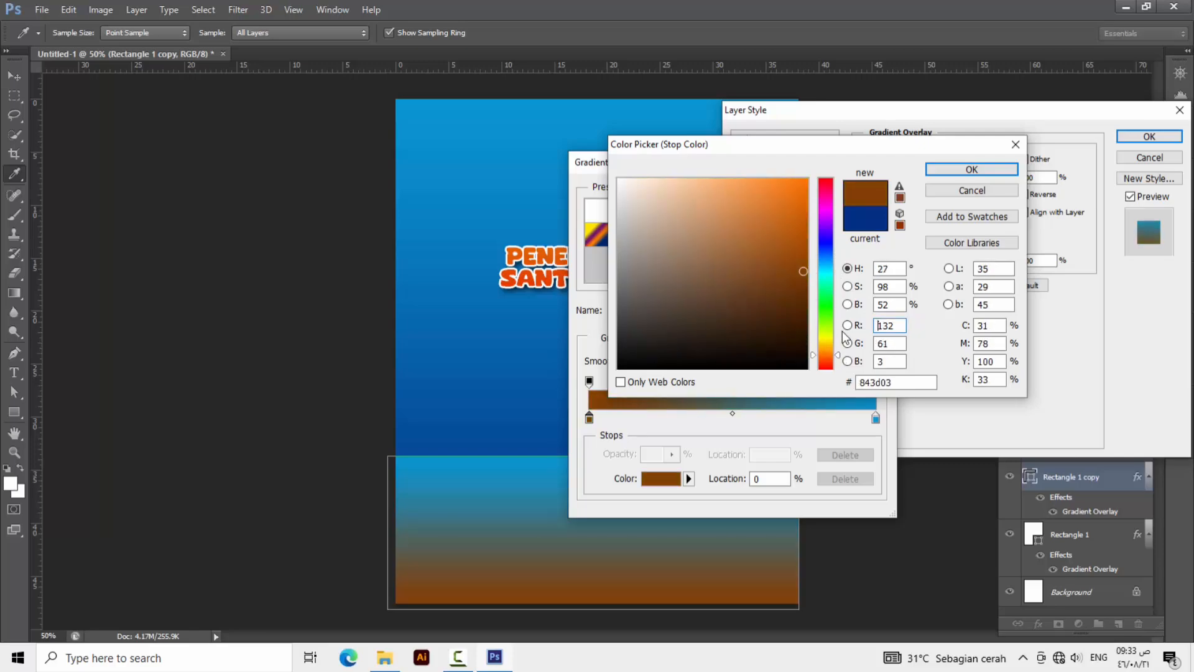
pyautogui.click(942, 169)
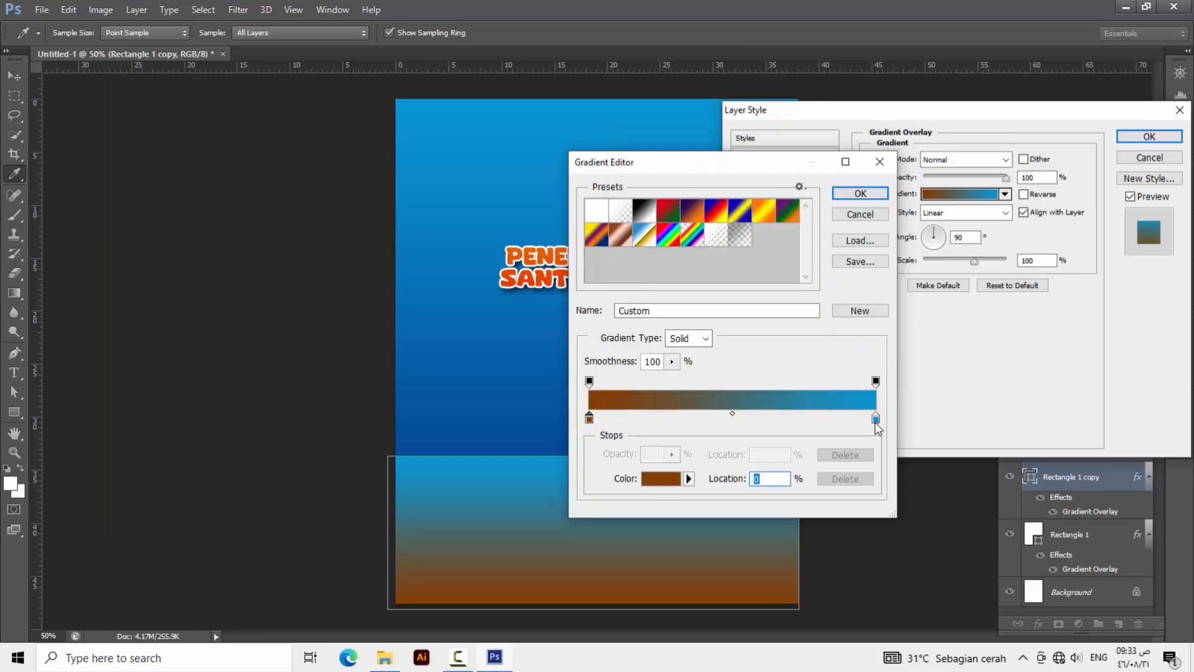
# Set the band gradient's 100% color stop to golden orange, about hex d0880b, and apply the overlay at a 0° angle.
pyautogui.click(876, 420)
pyautogui.click(676, 480)
pyautogui.moveTo(840, 271); pyautogui.dragTo(839, 355)
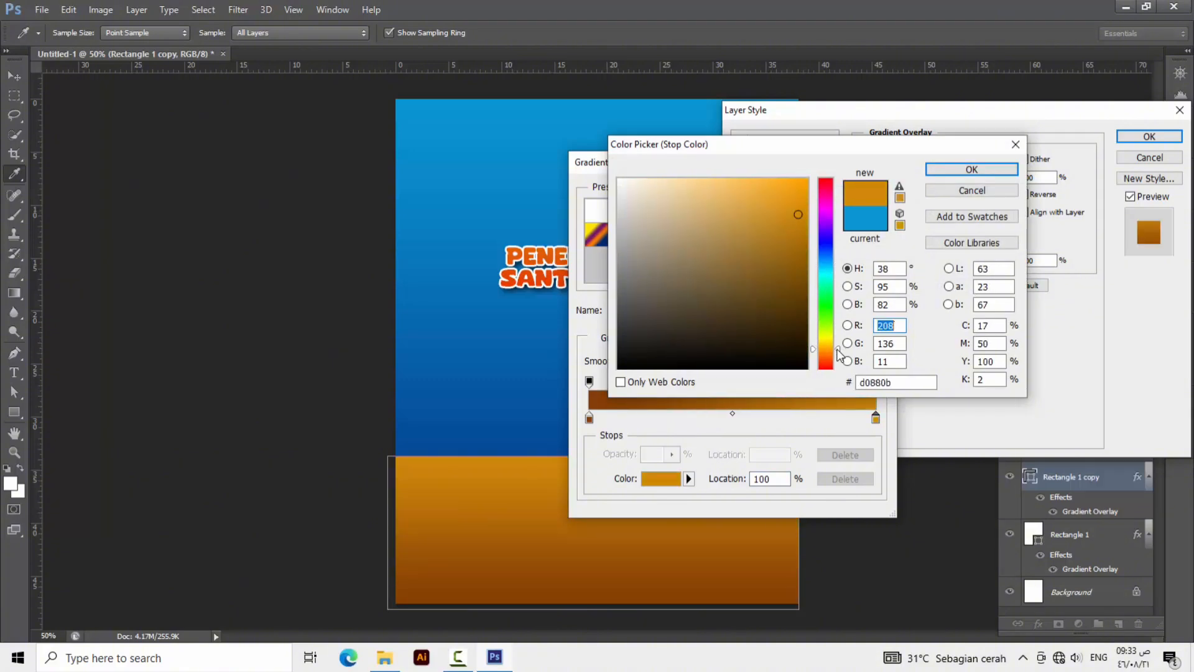
pyautogui.click(970, 169)
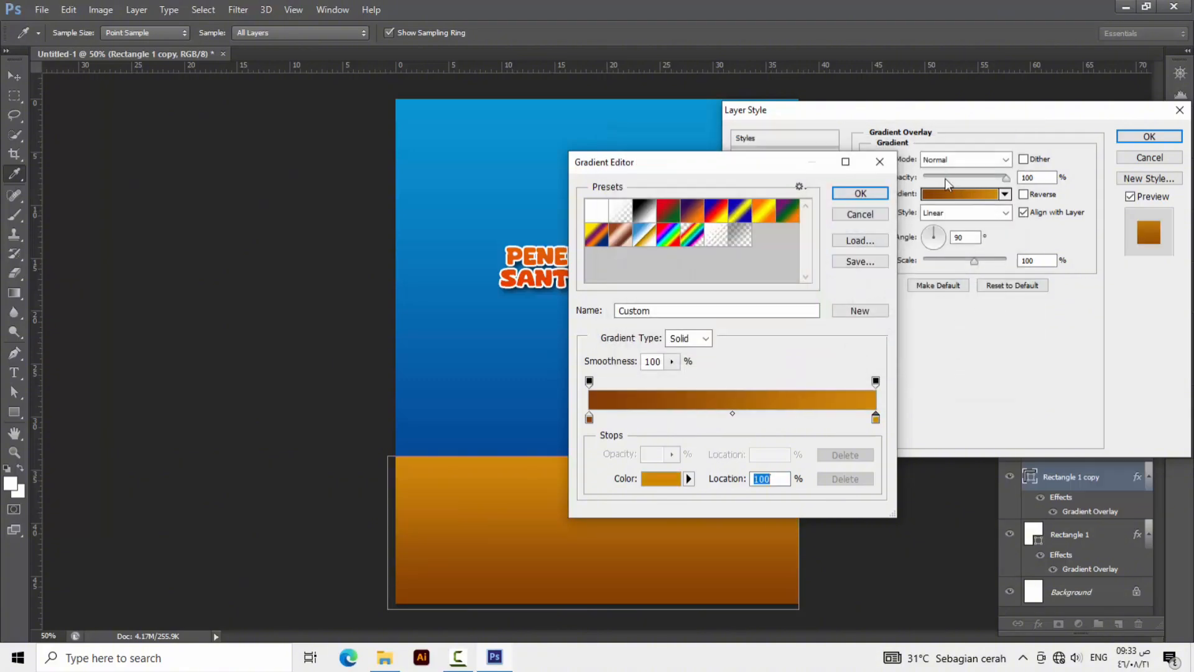
pyautogui.click(872, 196)
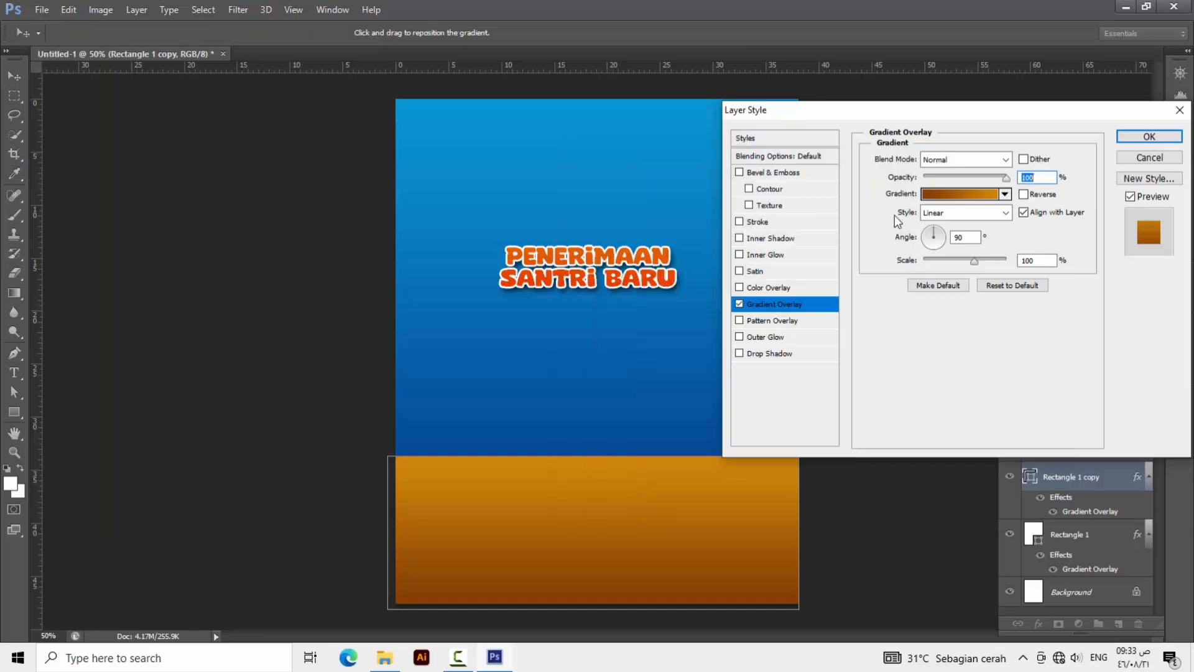
pyautogui.click(944, 239)
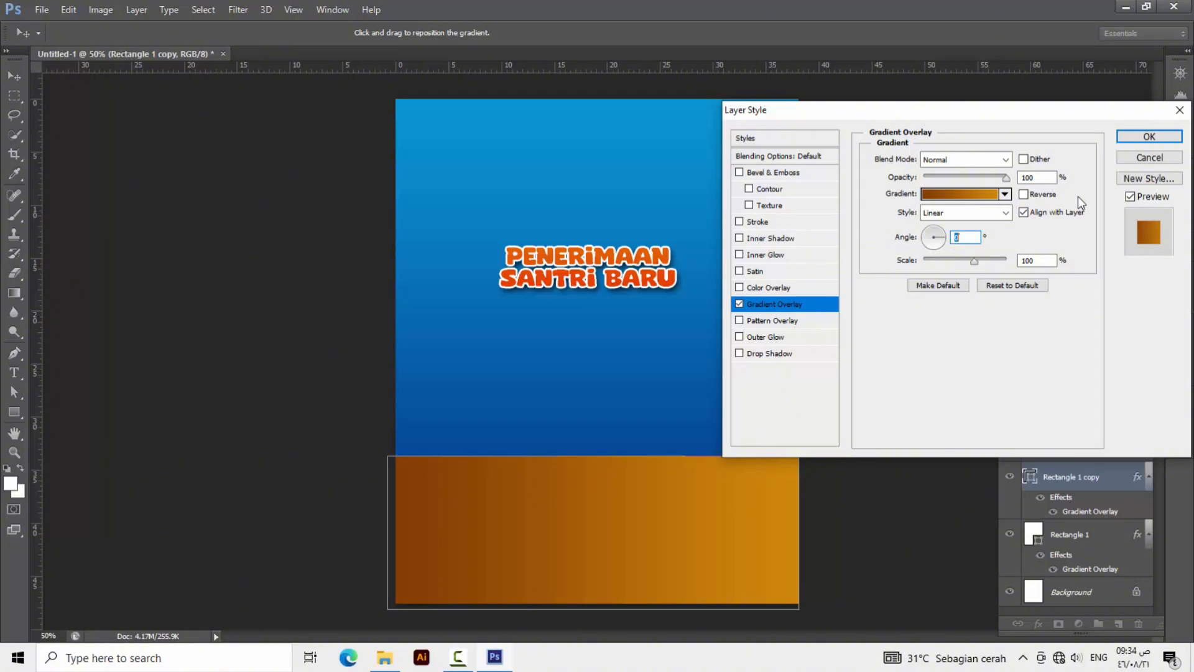
pyautogui.click(1148, 137)
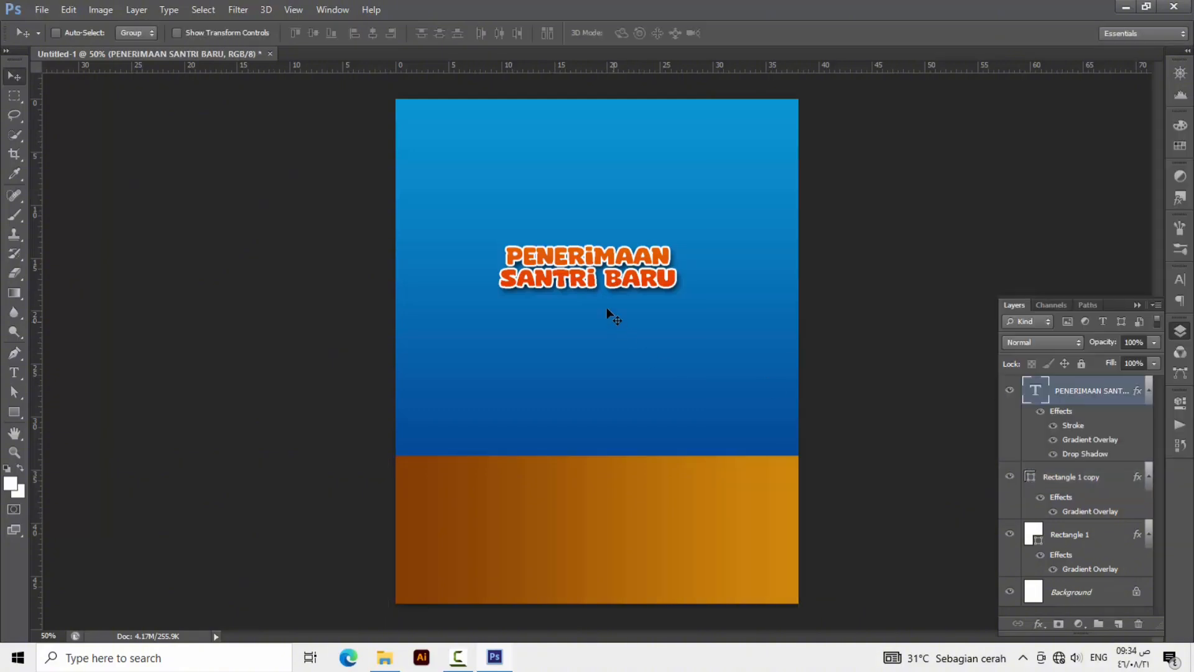
# Move the title slightly up, and place the 1111 crowd photo with its layer directly beneath the Rectangle 1 copy band.
pyautogui.moveTo(603, 281); pyautogui.dragTo(604, 266)
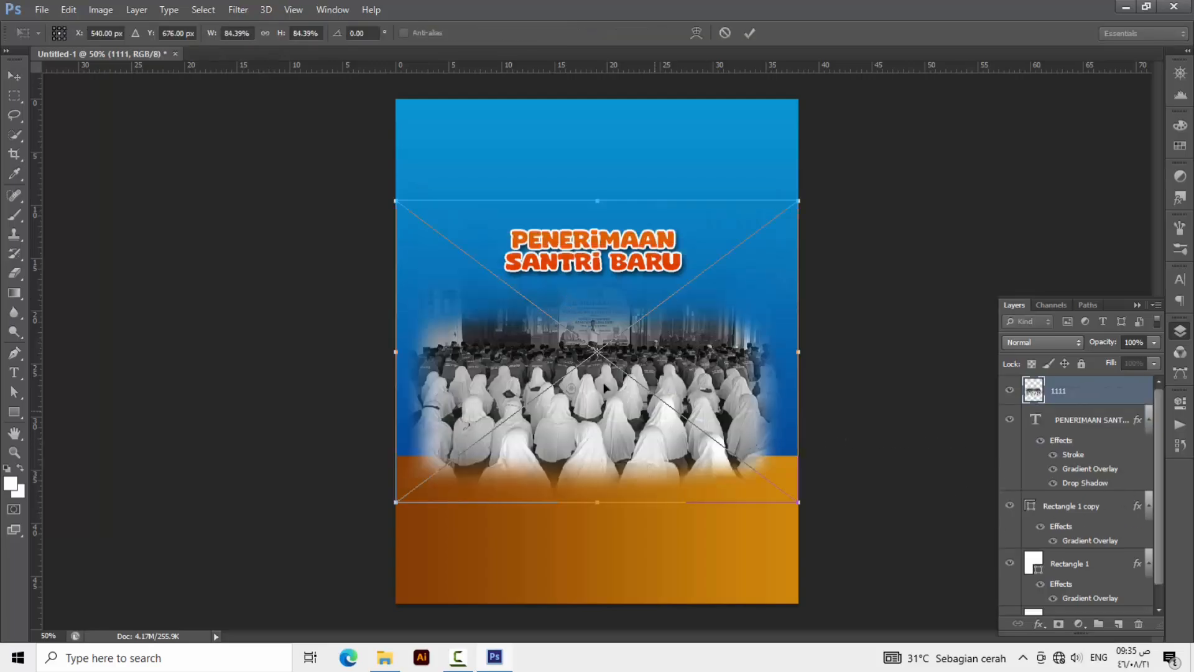
pyautogui.click(12, 72)
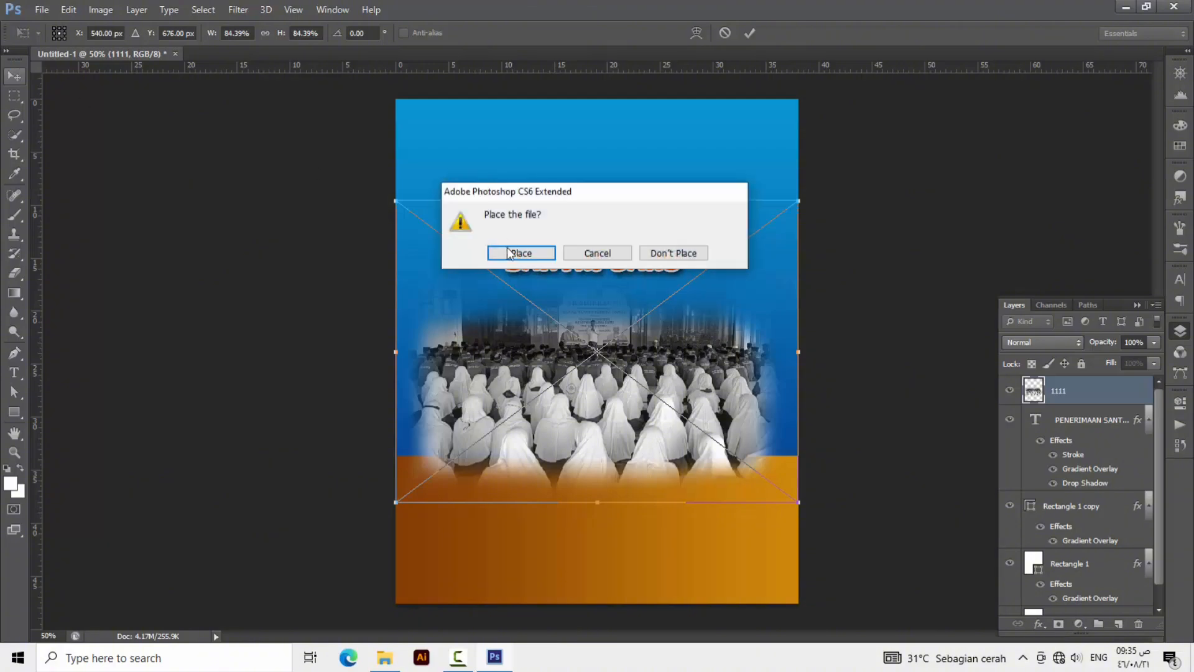
pyautogui.click(511, 258)
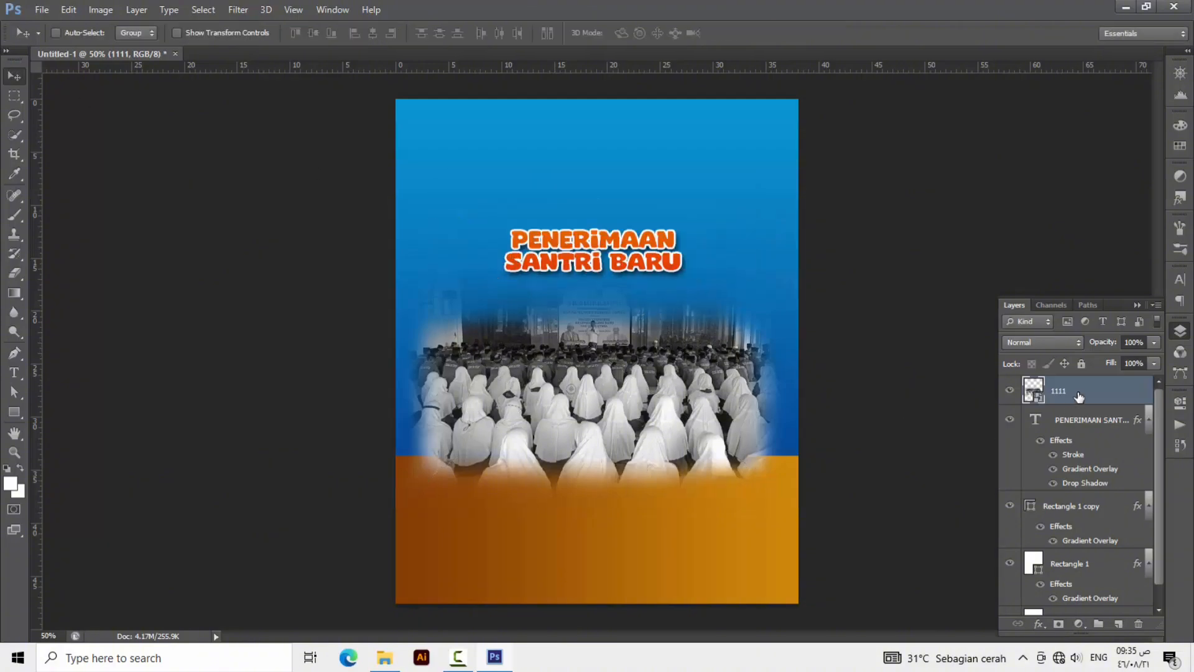
pyautogui.moveTo(1078, 396); pyautogui.dragTo(1097, 546)
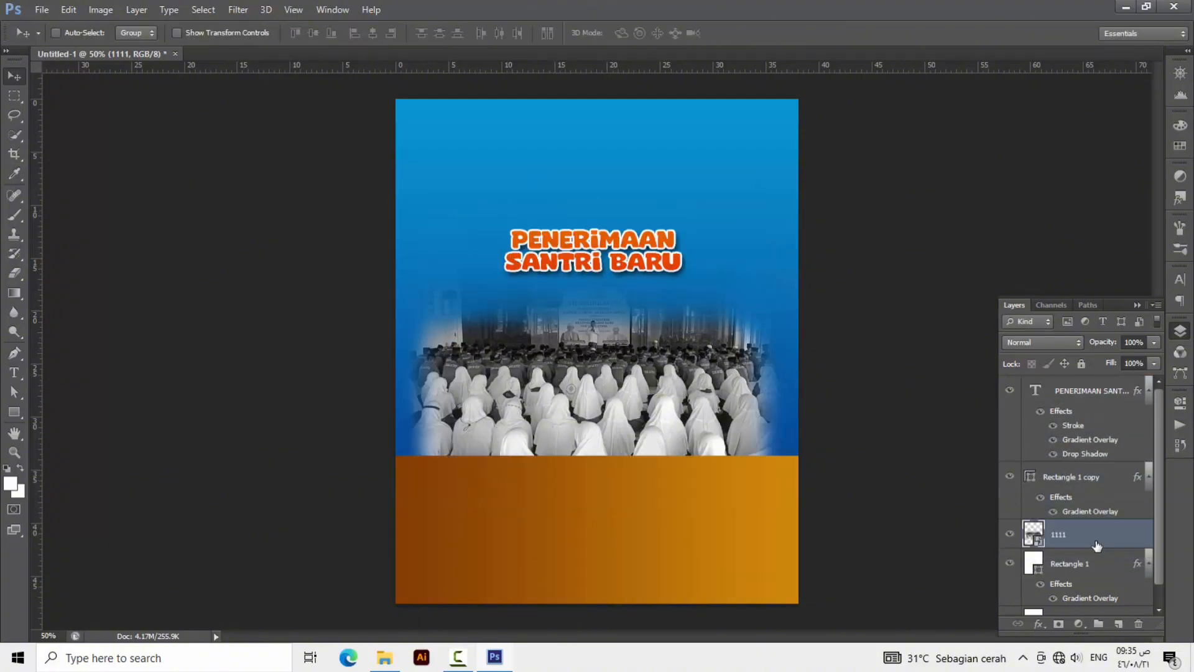
# Set the 1111 crowd photo's opacity to 25% and move the photo up behind the title.
pyautogui.click(1134, 342)
pyautogui.moveTo(1100, 345); pyautogui.dragTo(1098, 347)
pyautogui.write('45')
pyautogui.press('Return')
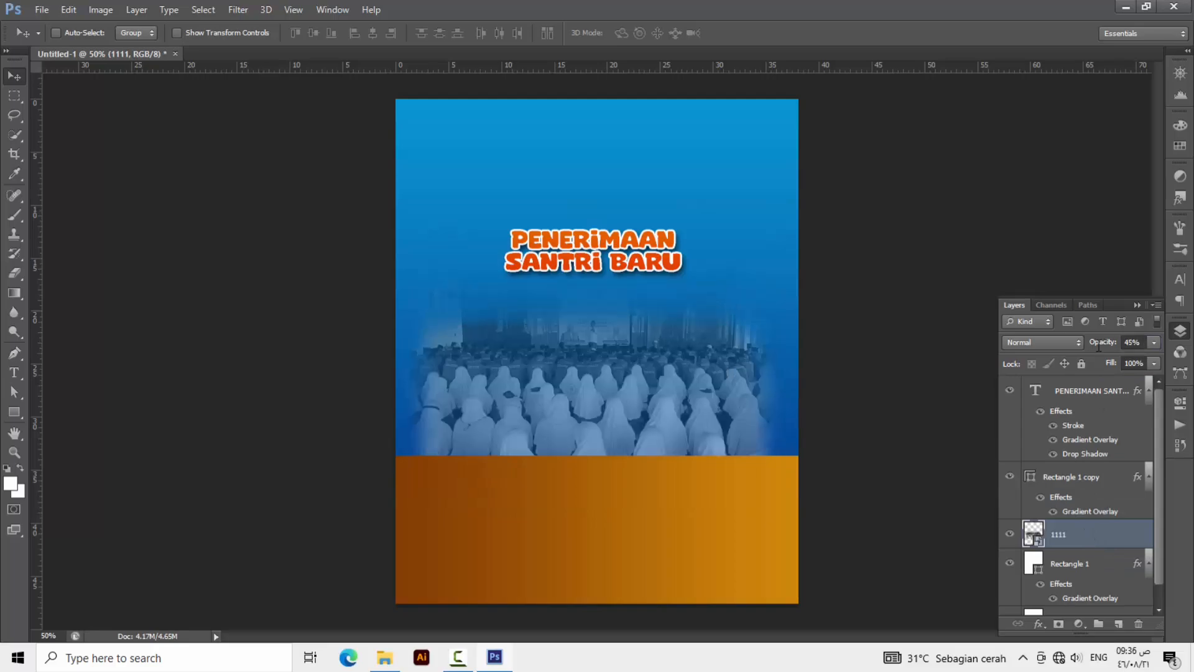
pyautogui.click(1132, 341)
pyautogui.write('25')
pyautogui.press('Return')
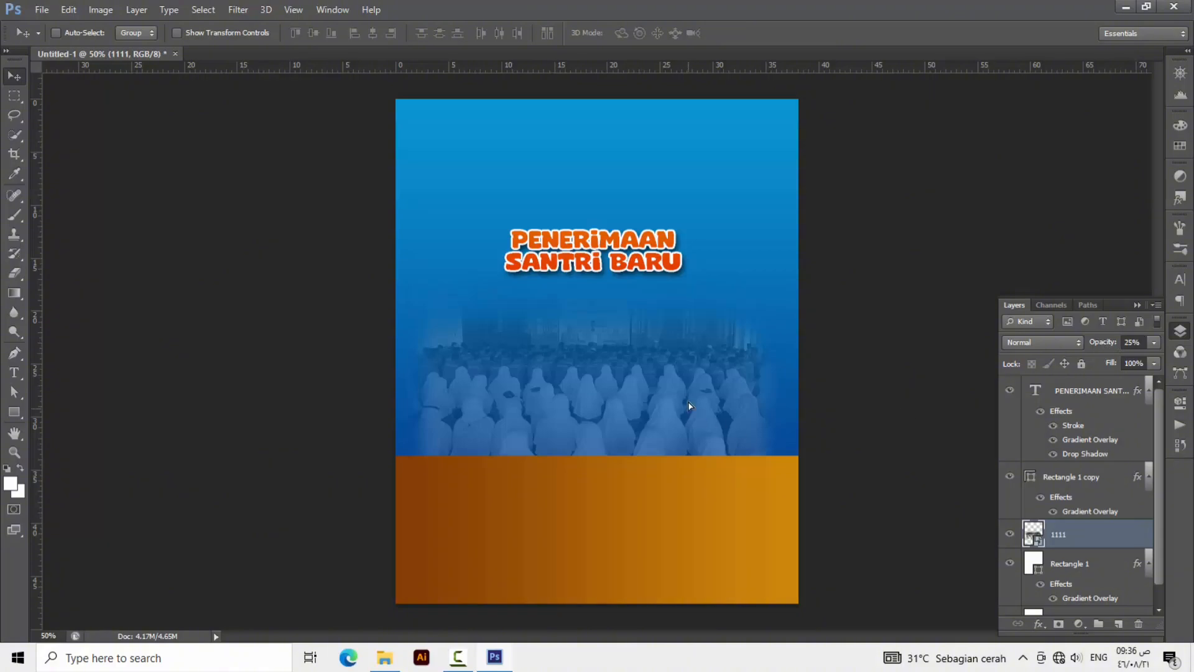
pyautogui.moveTo(688, 406); pyautogui.dragTo(439, 226)
# Place the Untitled-11 school building image in the poster's upper-left area, partly beyond the canvas's left edge.
pyautogui.moveTo(439, 226); pyautogui.dragTo(479, 275)
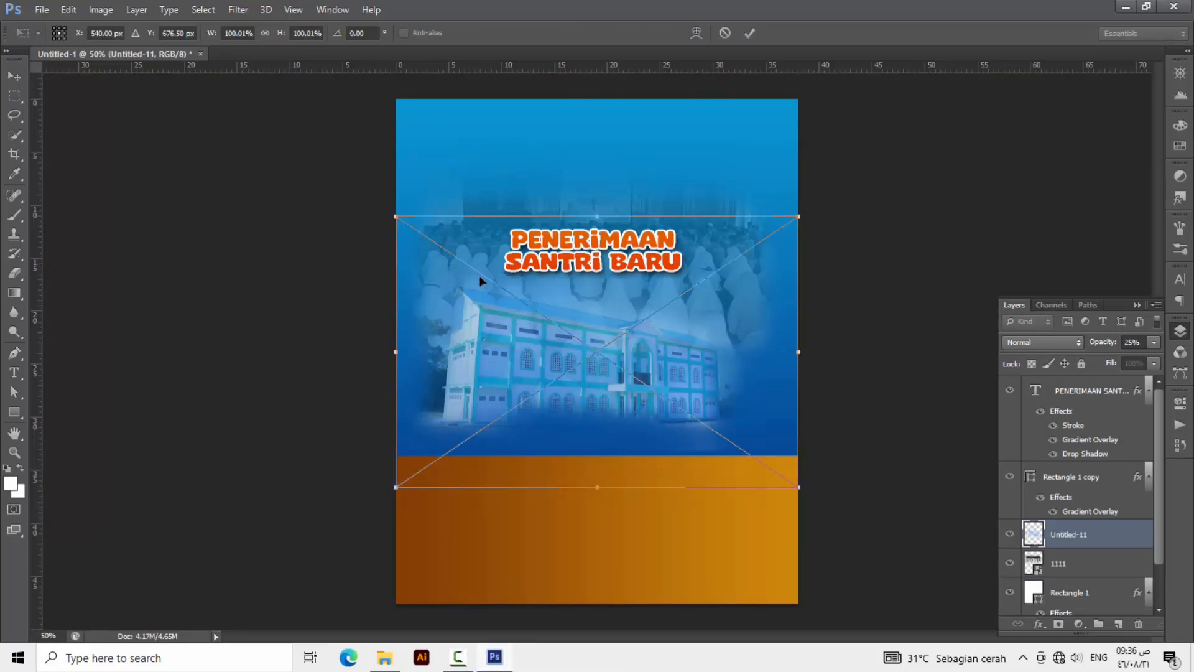
pyautogui.moveTo(612, 395); pyautogui.dragTo(432, 220)
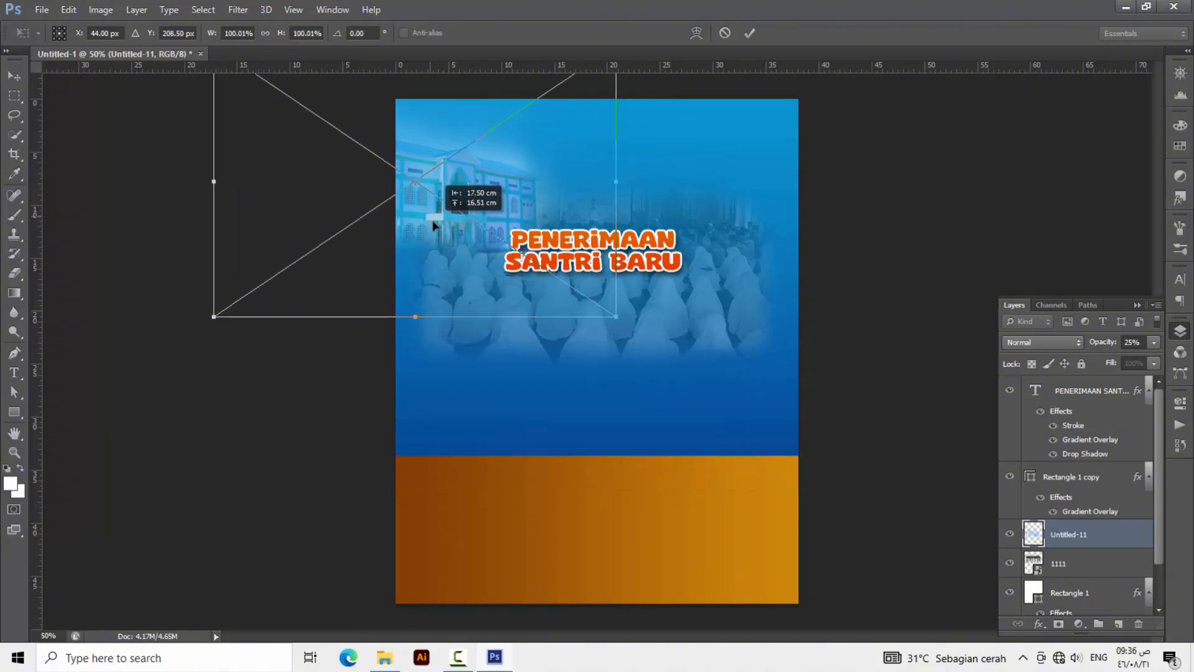
pyautogui.press('Return')
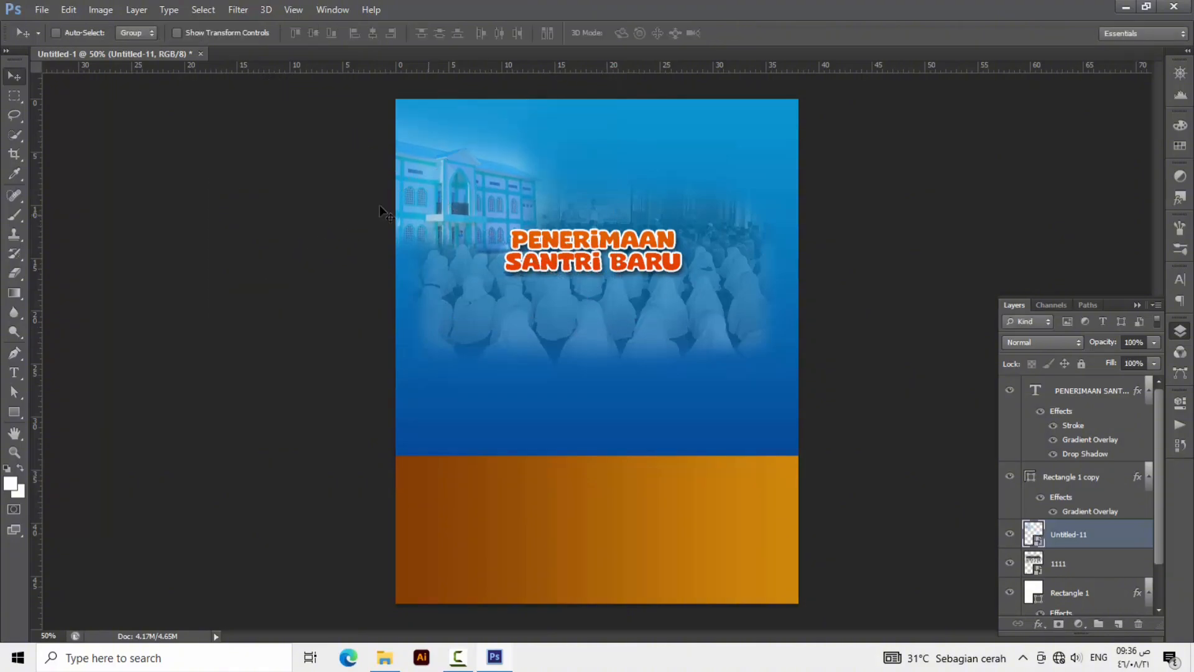
# Place the Untitled-11111 mosque image and move it to the poster's upper-right area.
pyautogui.moveTo(638, 230); pyautogui.dragTo(637, 219)
pyautogui.click(13, 76)
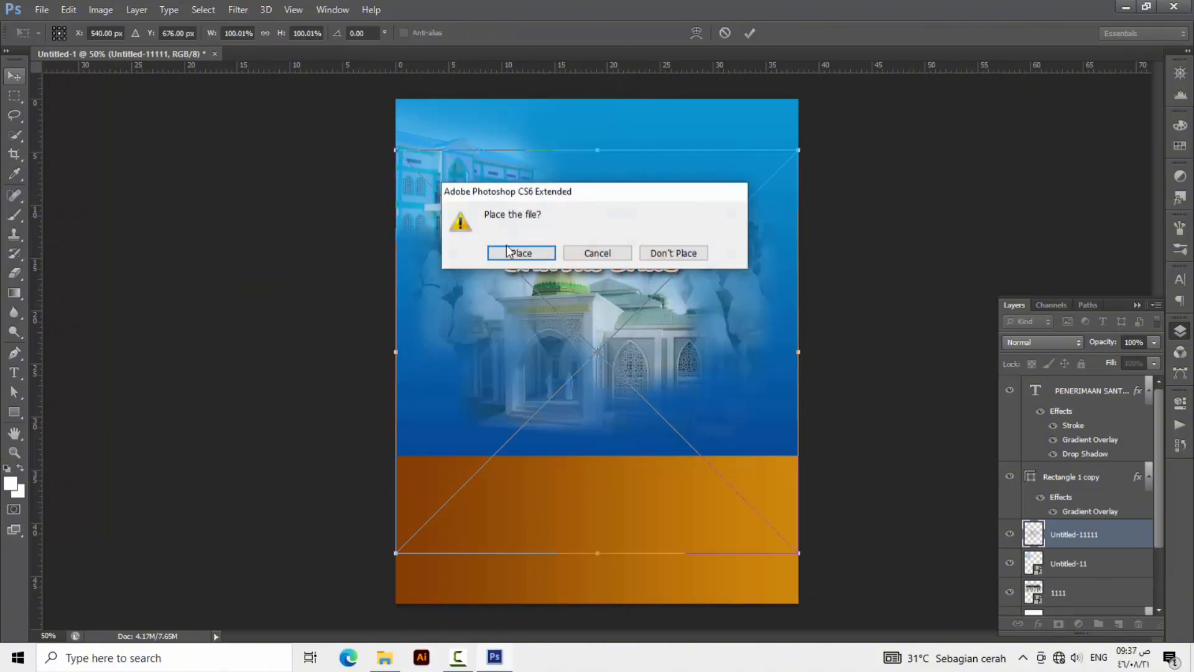
pyautogui.click(511, 253)
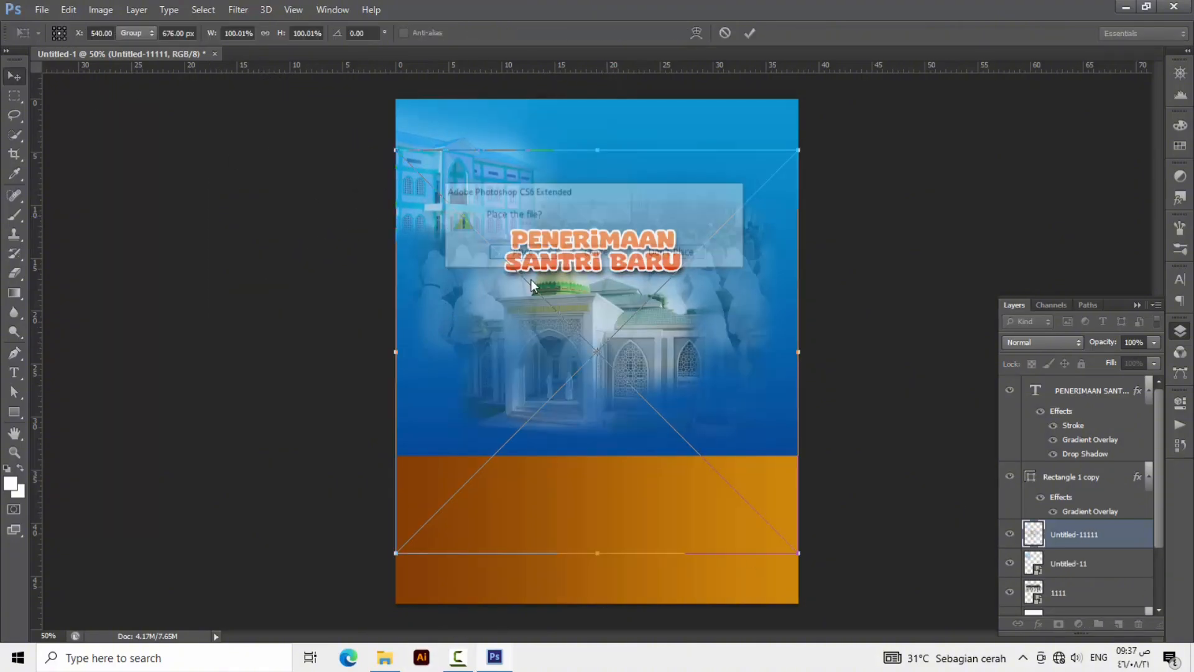
pyautogui.press('Return')
pyautogui.moveTo(547, 372); pyautogui.dragTo(698, 262)
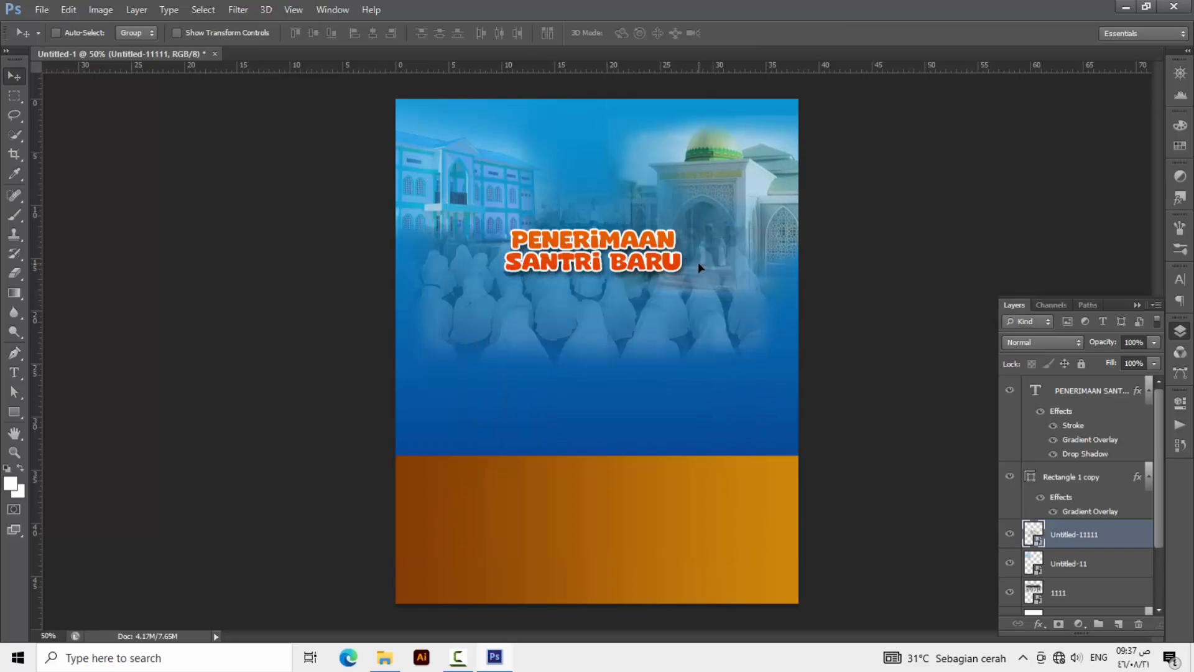
# Scale the mosque image proportionally to about 68.7% and position it against the poster's upper-right edge.
pyautogui.hotkey('ctrl', 't')
pyautogui.moveTo(549, 419); pyautogui.dragTo(602, 302)
pyautogui.moveTo(776, 182); pyautogui.dragTo(738, 205)
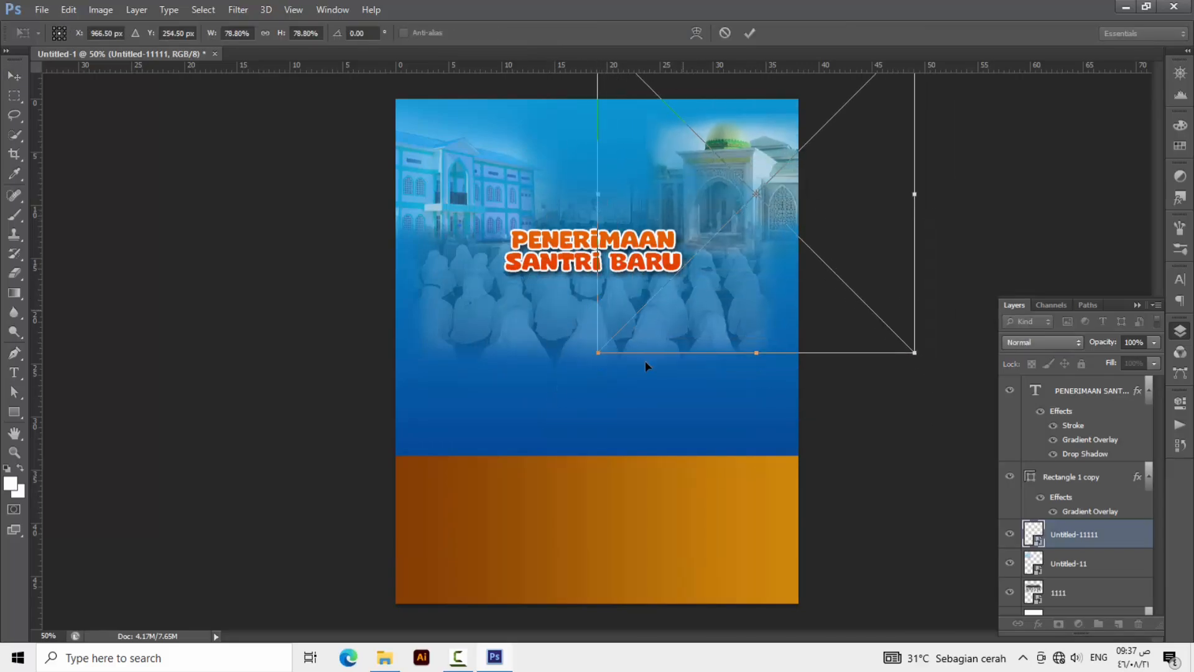
pyautogui.moveTo(598, 352); pyautogui.dragTo(605, 336)
pyautogui.moveTo(914, 341); pyautogui.dragTo(899, 301)
pyautogui.moveTo(751, 185); pyautogui.dragTo(755, 204)
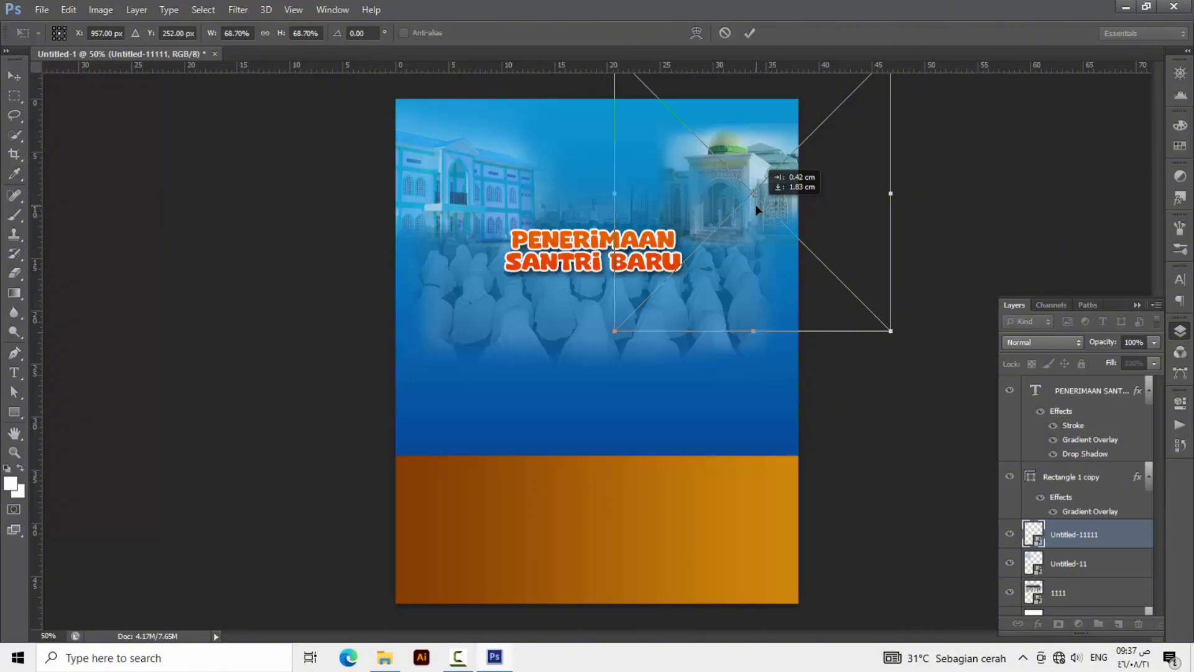
pyautogui.click(13, 75)
pyautogui.click(521, 253)
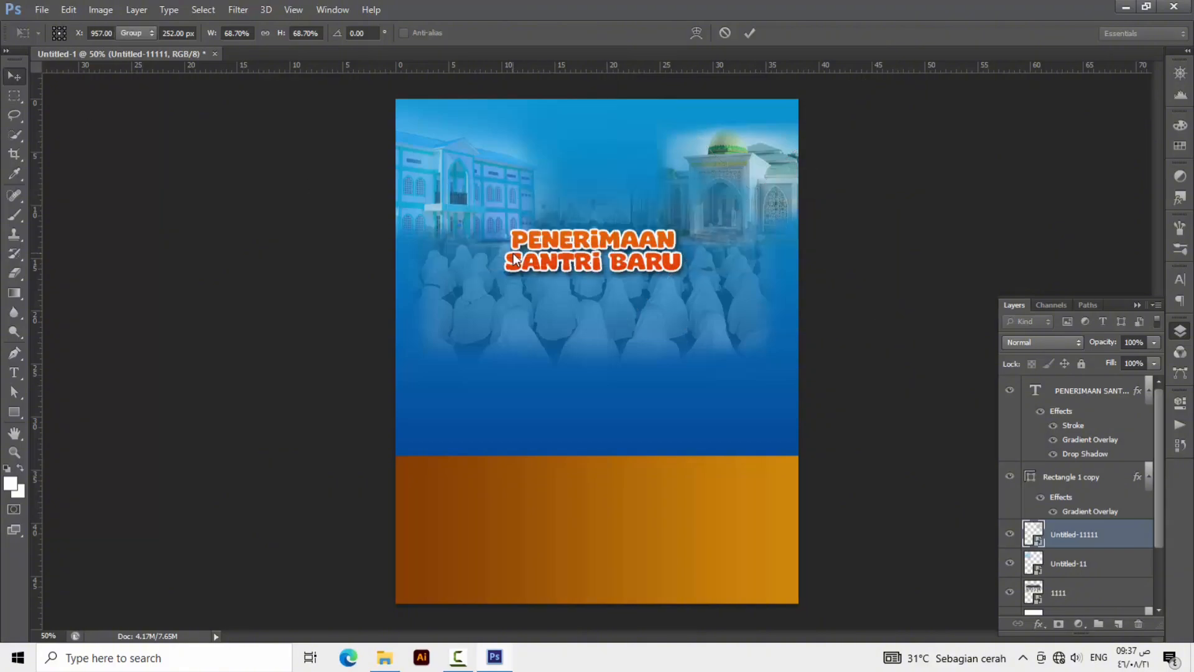
# Set the opacity of the Untitled-11111 mosque layer to 45% and of the Untitled-11 building layer to 54%.
pyautogui.click(1135, 342)
pyautogui.press('Return')
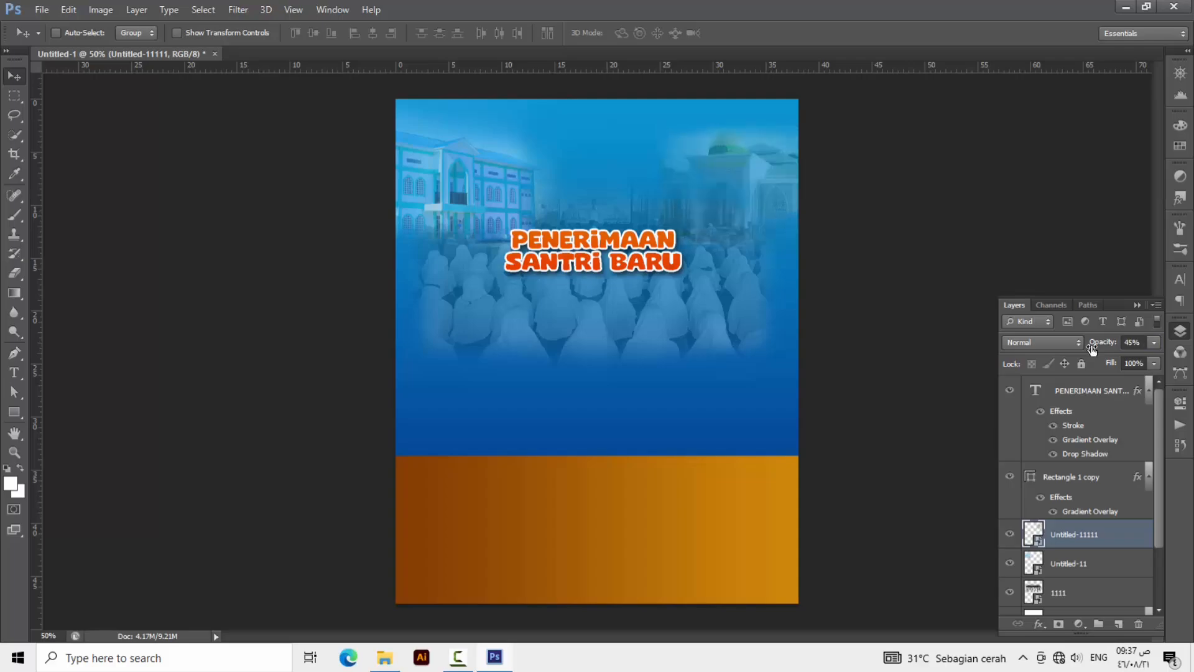
pyautogui.click(1076, 566)
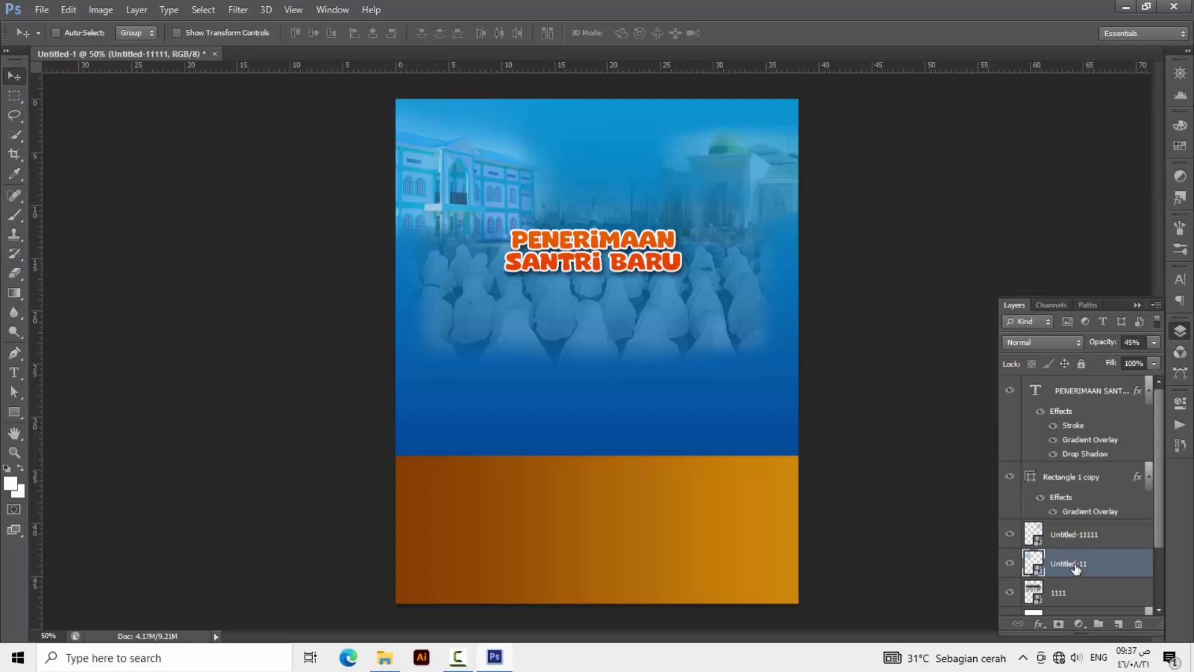
pyautogui.click(1134, 342)
pyautogui.write('54')
pyautogui.press('Return')
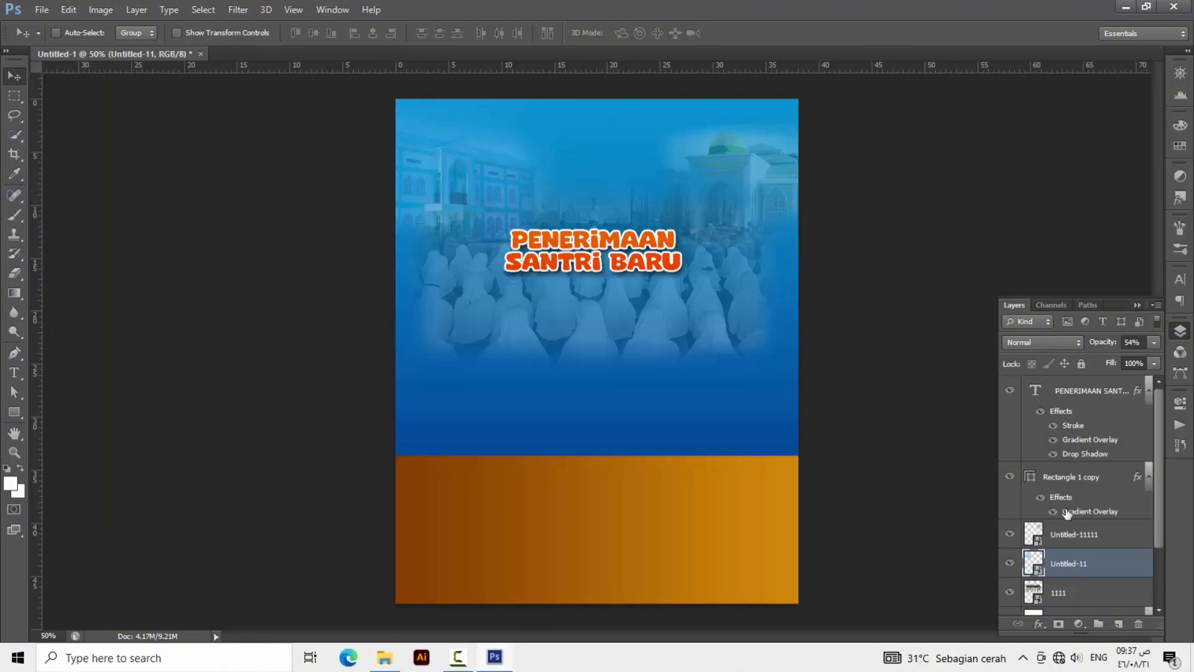
# Rasterize the Untitled-11111 mosque layer and soften the image's upper edge with the Eraser tool.
pyautogui.click(1066, 536)
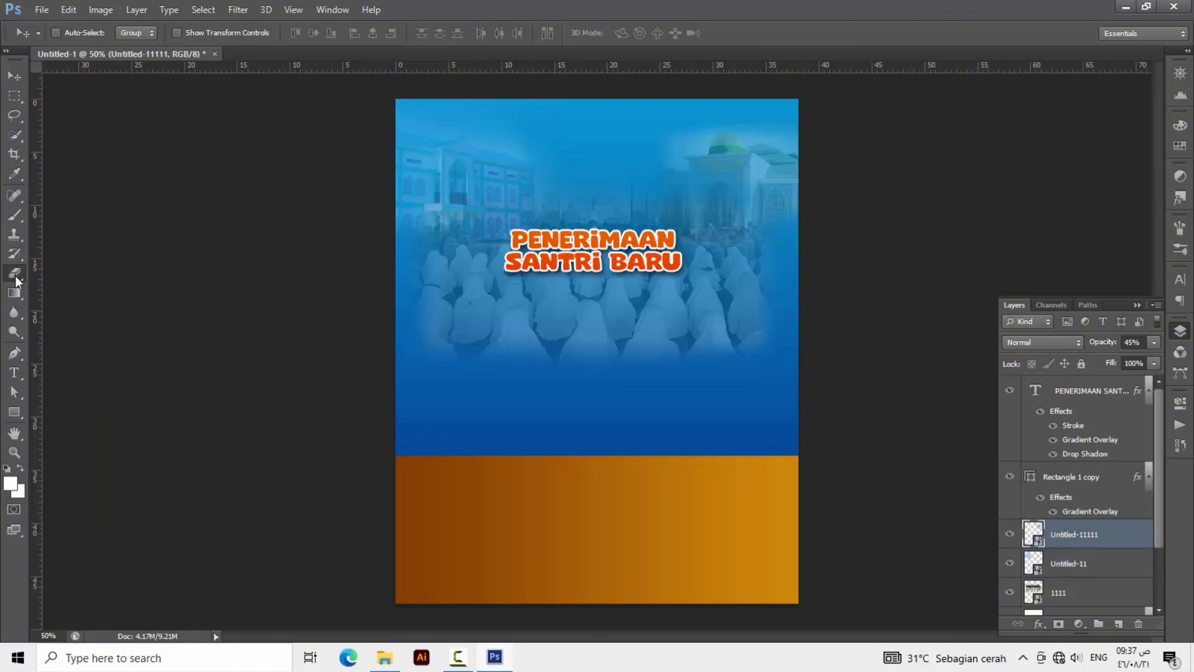
pyautogui.click(14, 273)
pyautogui.click(703, 137)
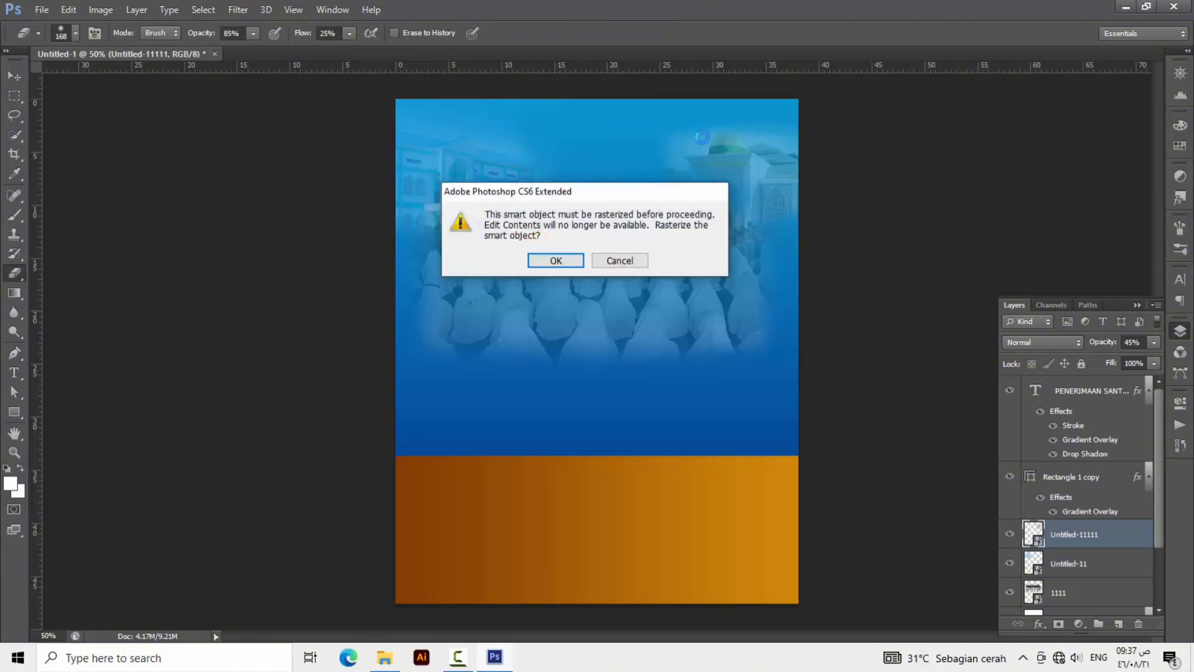
pyautogui.click(563, 260)
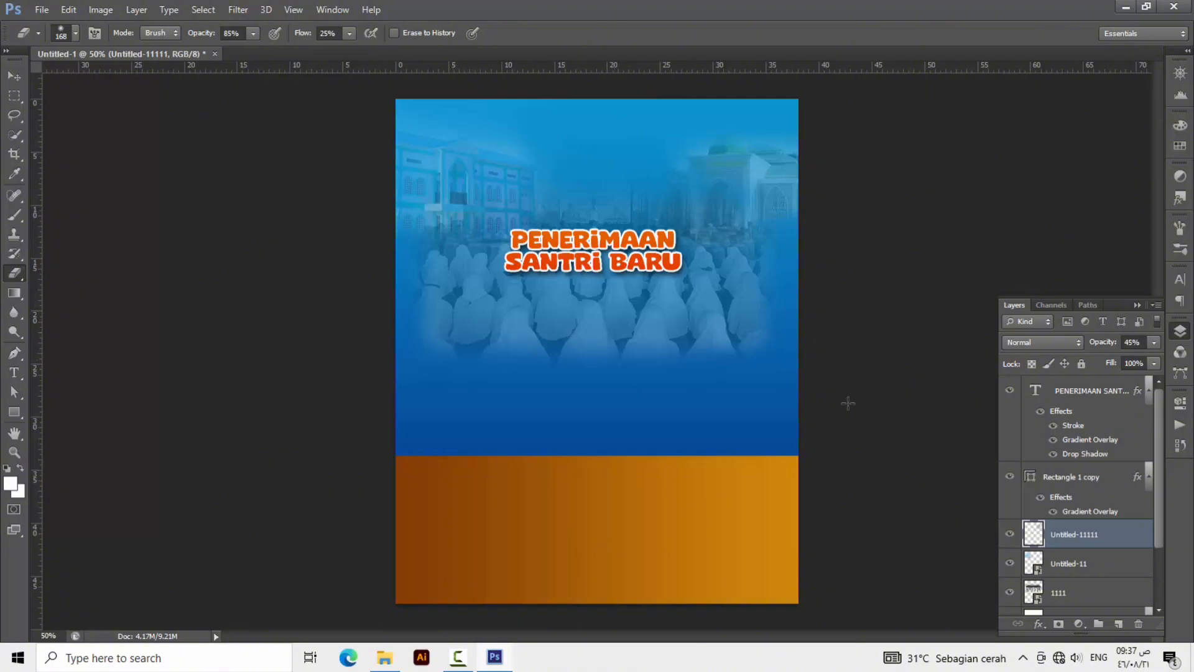
# Rasterize the 1111 crowd layer and erase the photo's lower part so it fades into the blue background.
pyautogui.click(1075, 598)
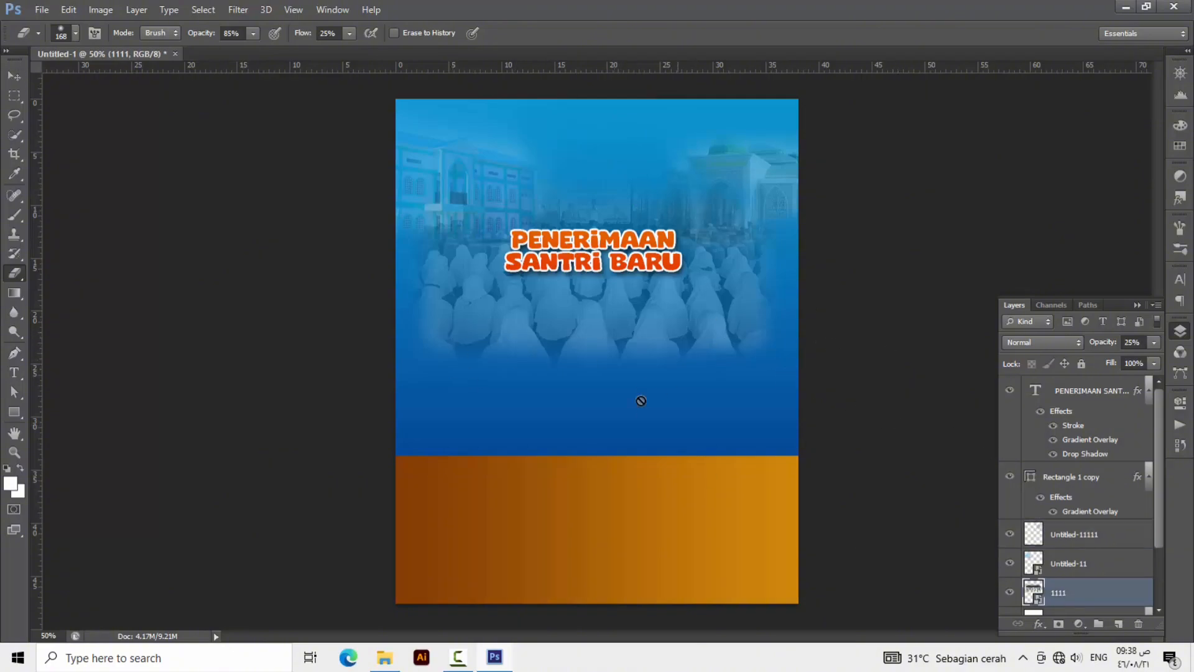
pyautogui.click(691, 340)
pyautogui.click(552, 260)
pyautogui.moveTo(840, 356)
pyautogui.mouseDown()
pyautogui.moveTo(402, 345)
pyautogui.moveTo(404, 334)
pyautogui.moveTo(826, 337)
pyautogui.moveTo(796, 351)
pyautogui.mouseUp()
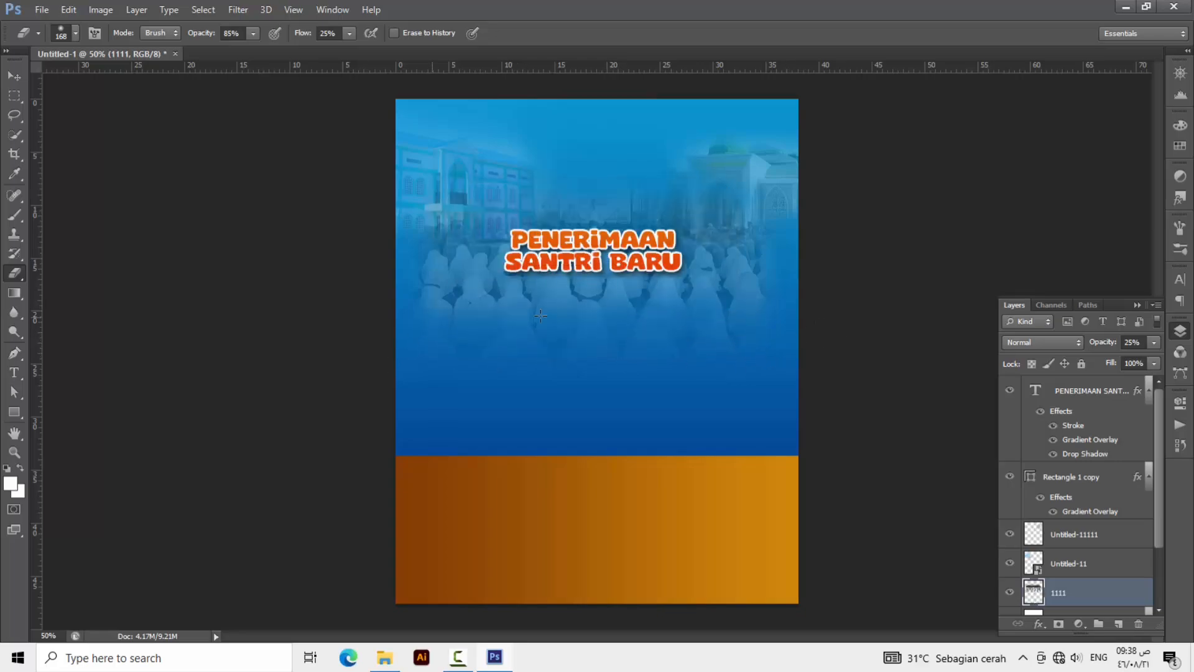
pyautogui.moveTo(540, 315)
pyautogui.mouseDown()
pyautogui.moveTo(399, 304)
pyautogui.moveTo(542, 296)
pyautogui.mouseUp()
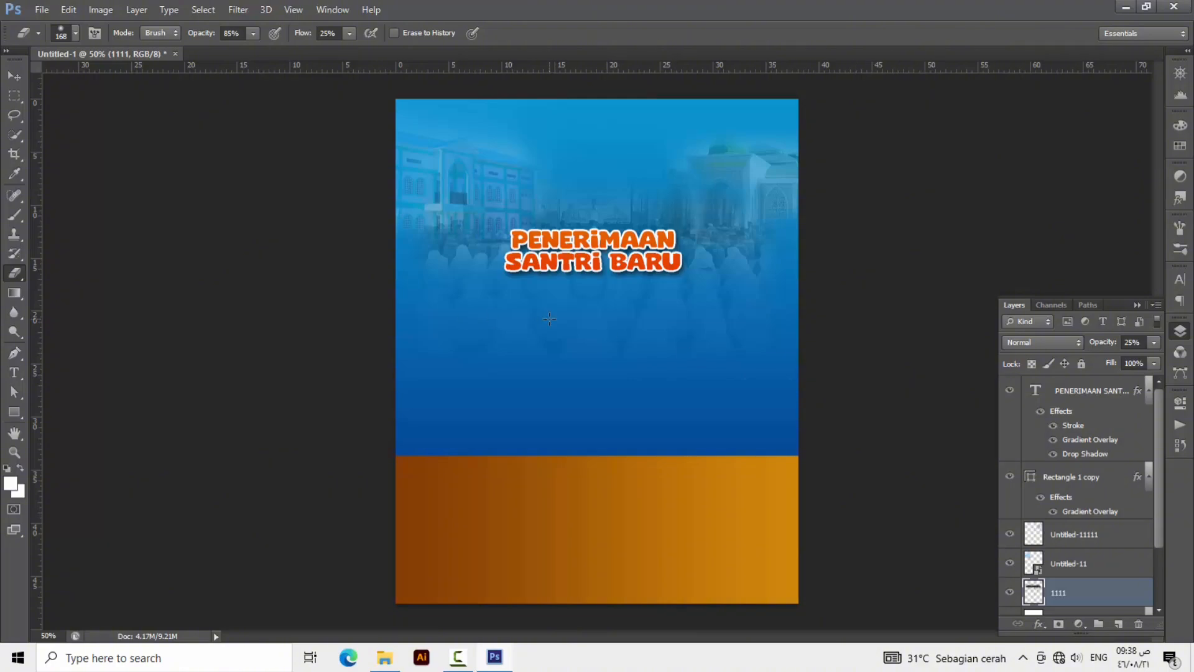
pyautogui.click(13, 78)
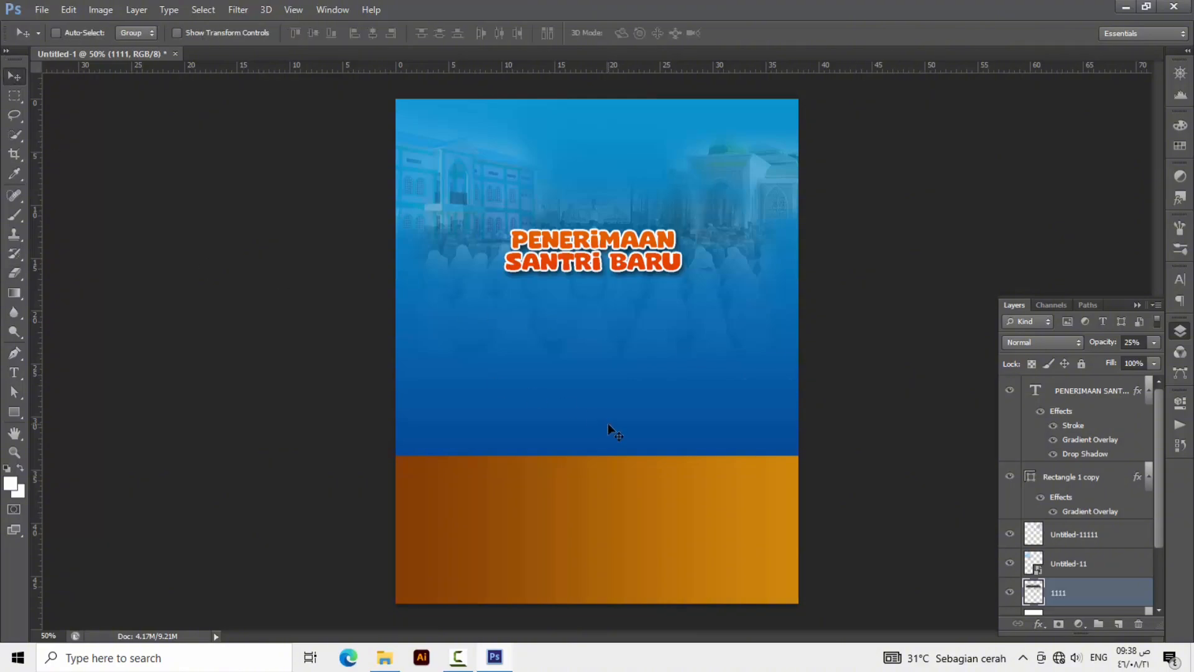
# Nudge the title slightly down, and move the Layer 6 copy and Layer 1 layers together beneath the Untitled-11111 layer.
pyautogui.moveTo(614, 247); pyautogui.dragTo(618, 258)
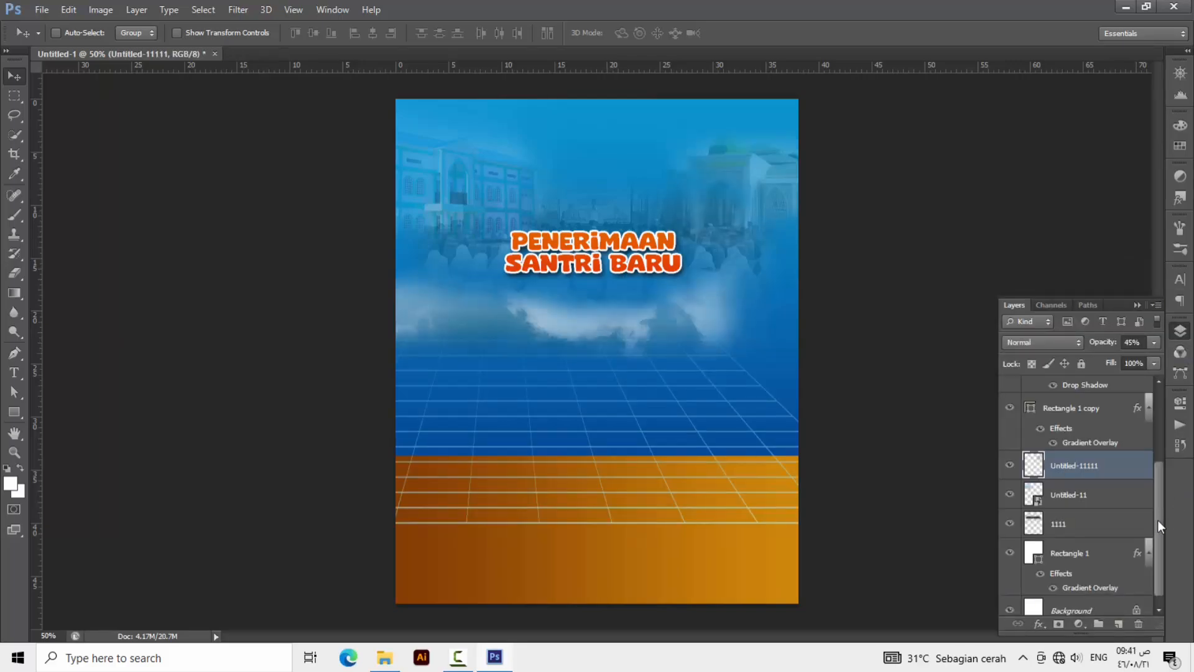
pyautogui.moveTo(1158, 519); pyautogui.dragTo(1159, 427)
pyautogui.click(1082, 417)
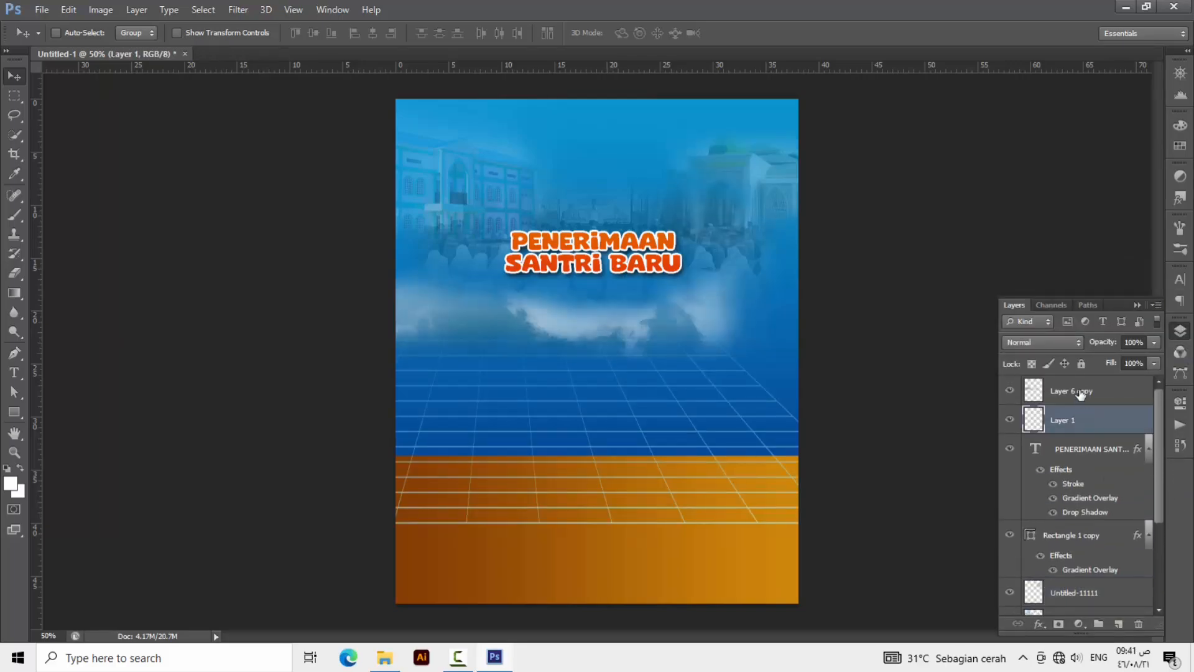
pyautogui.keyDown('shift'); pyautogui.click(1081, 391); pyautogui.keyUp('shift')
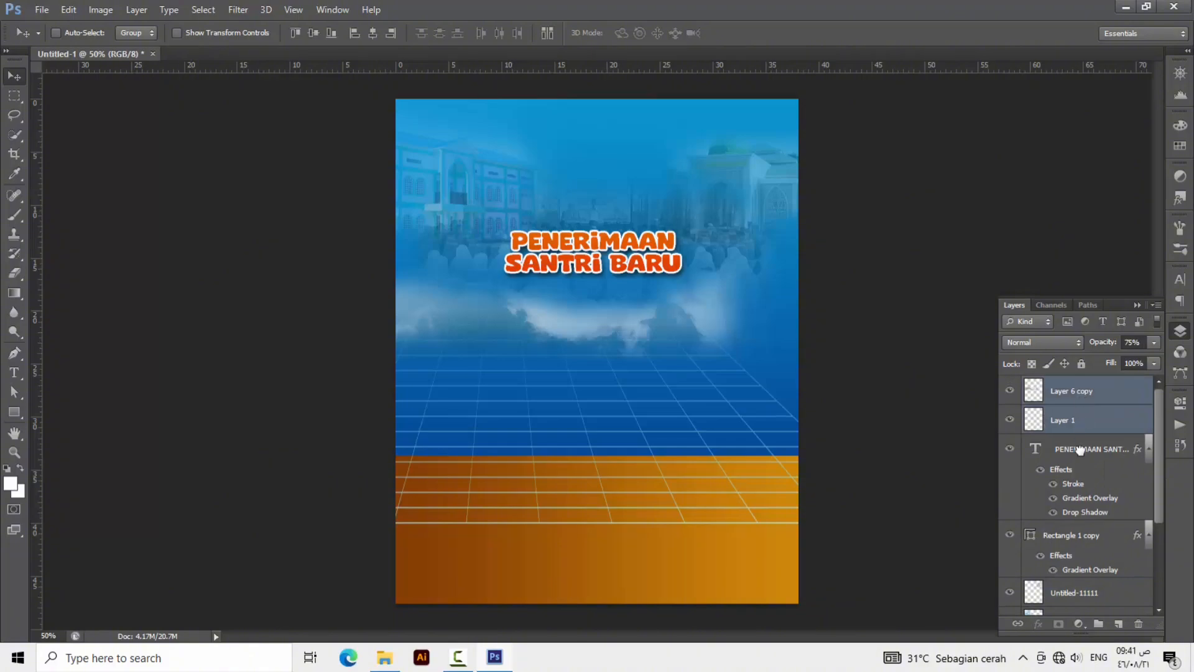
pyautogui.moveTo(1081, 392); pyautogui.dragTo(1104, 600)
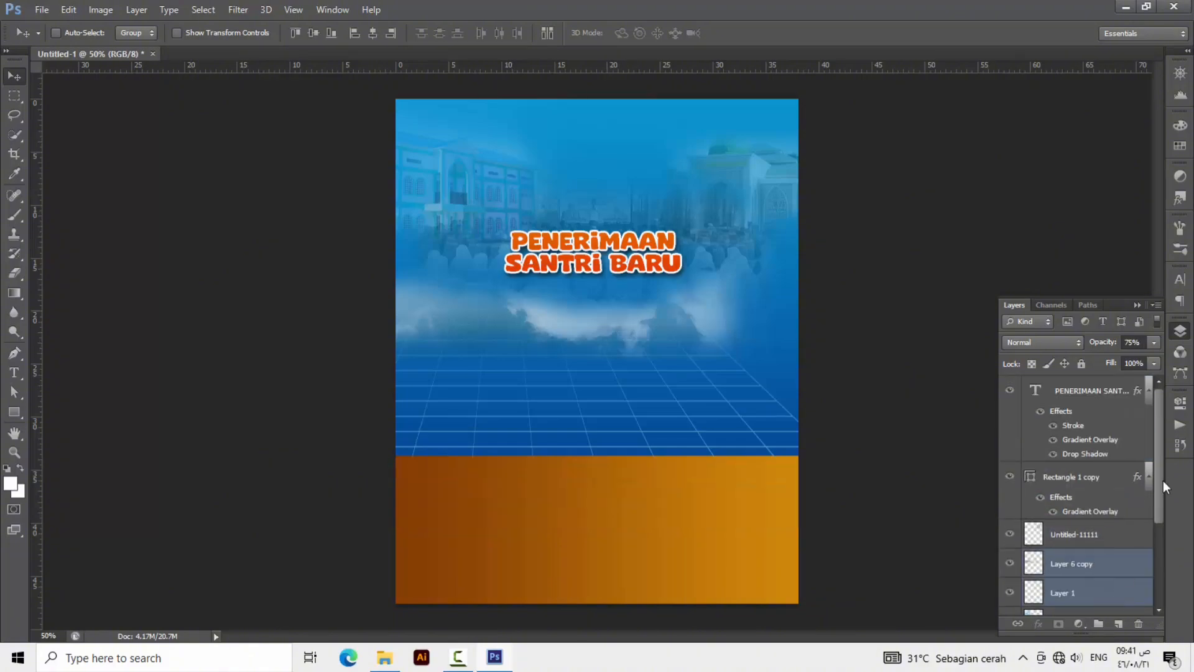
# Move the Layer 6 copy clouds up behind the title and shift the 1111 crowd photo down so the figures sit below it.
pyautogui.moveTo(1162, 483); pyautogui.dragTo(1160, 575)
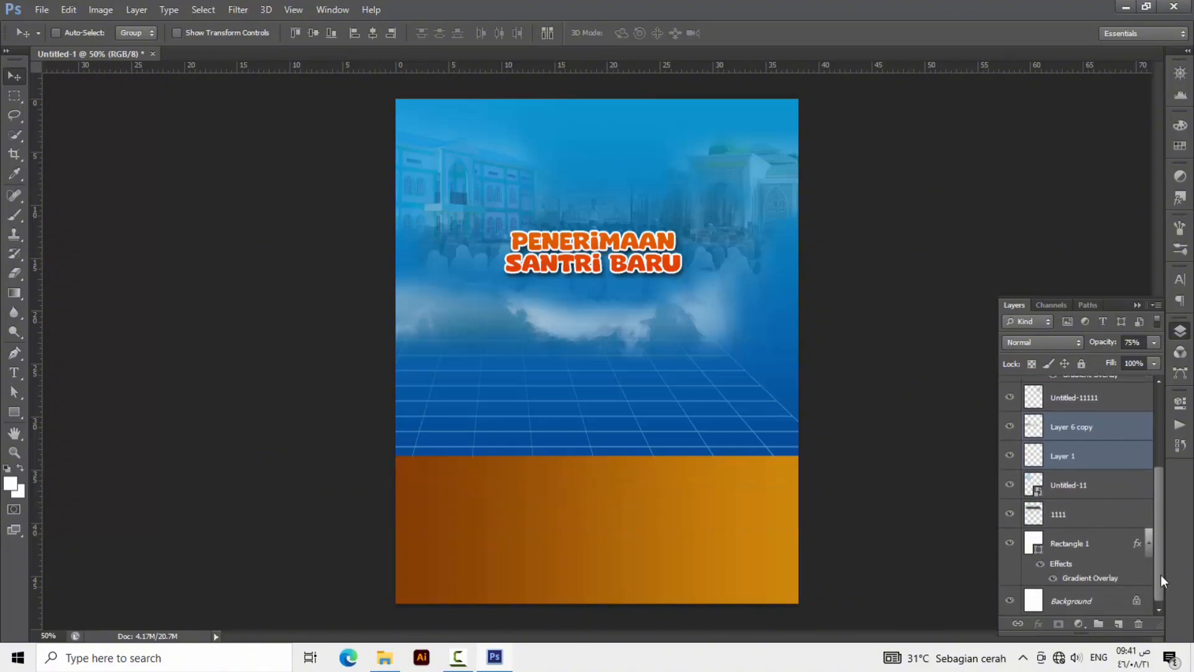
pyautogui.click(1076, 434)
pyautogui.moveTo(671, 319); pyautogui.dragTo(766, 294)
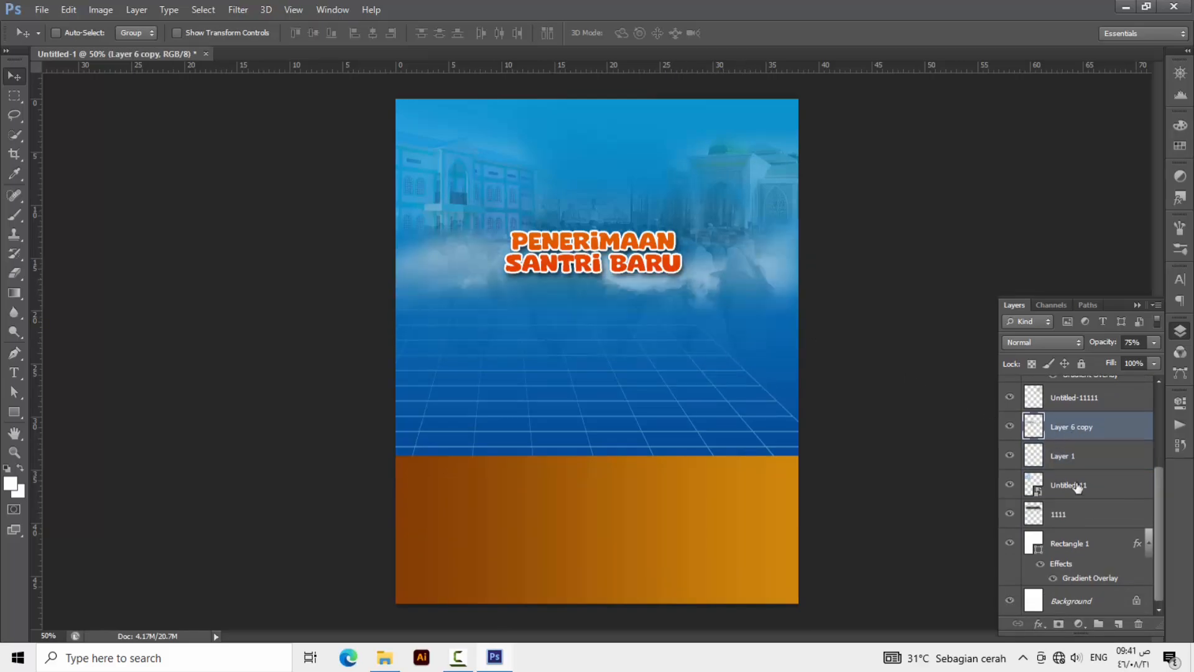
pyautogui.click(1078, 511)
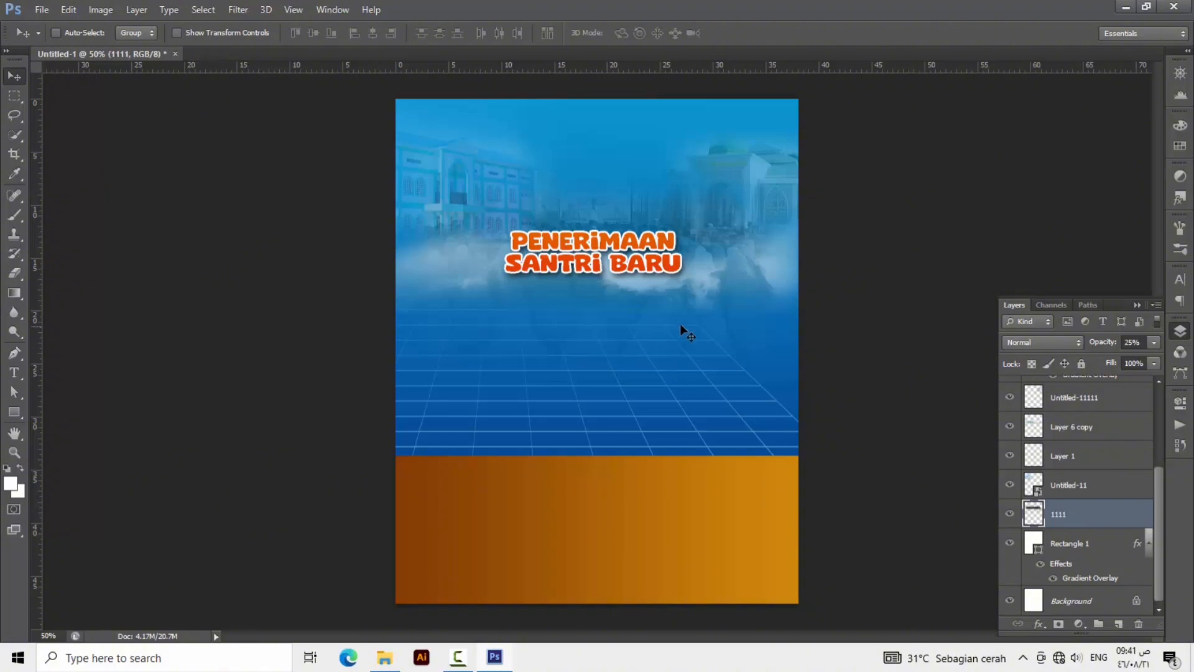
pyautogui.moveTo(684, 322); pyautogui.dragTo(687, 375)
pyautogui.click(1074, 396)
# Reposition the Layer 1 perspective grid lower on the blue area and duplicate that layer as Layer 1 copy.
pyautogui.click(1075, 459)
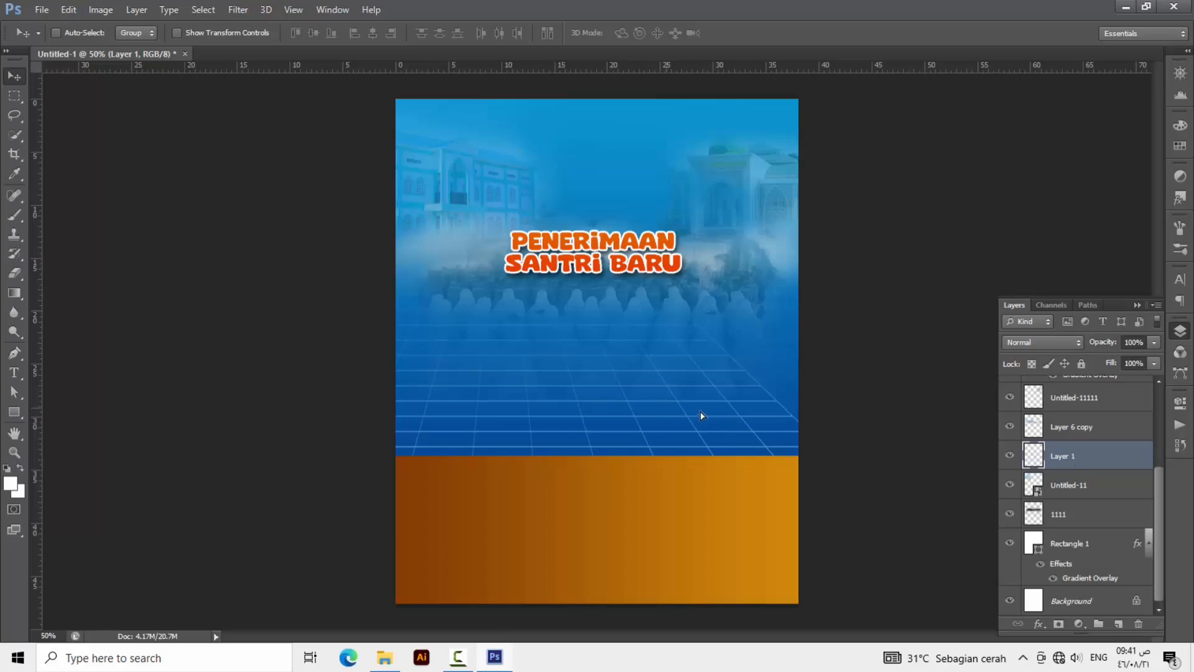
pyautogui.moveTo(702, 416); pyautogui.dragTo(752, 452)
pyautogui.rightClick(1082, 455)
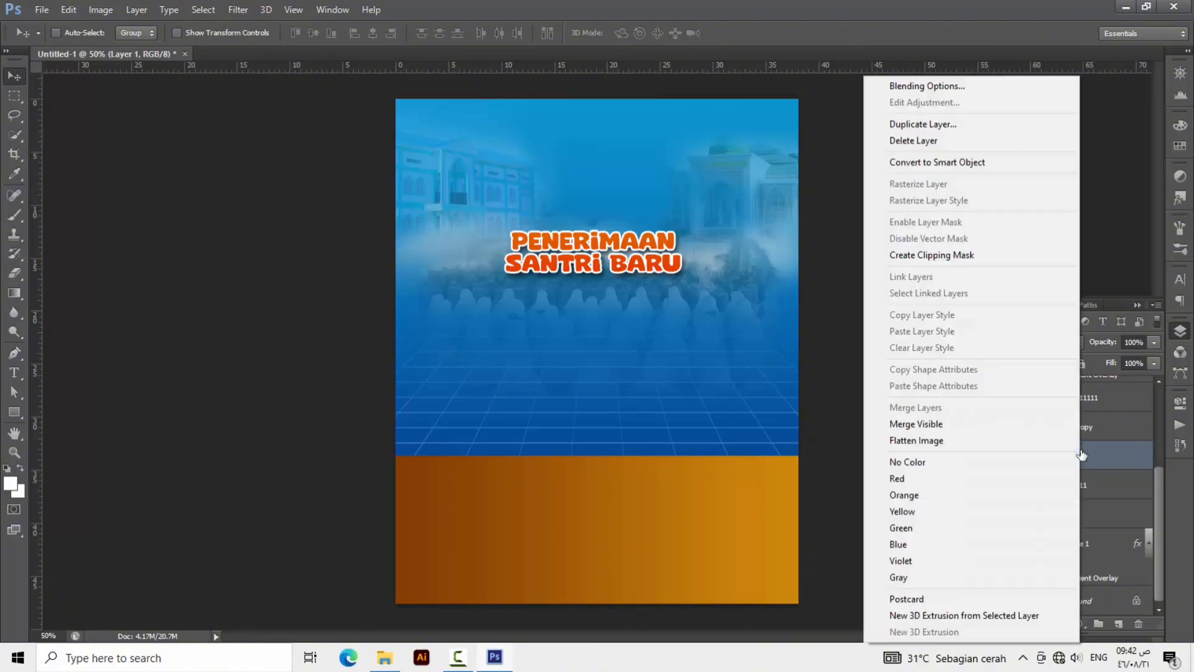
pyautogui.click(910, 127)
pyautogui.click(724, 199)
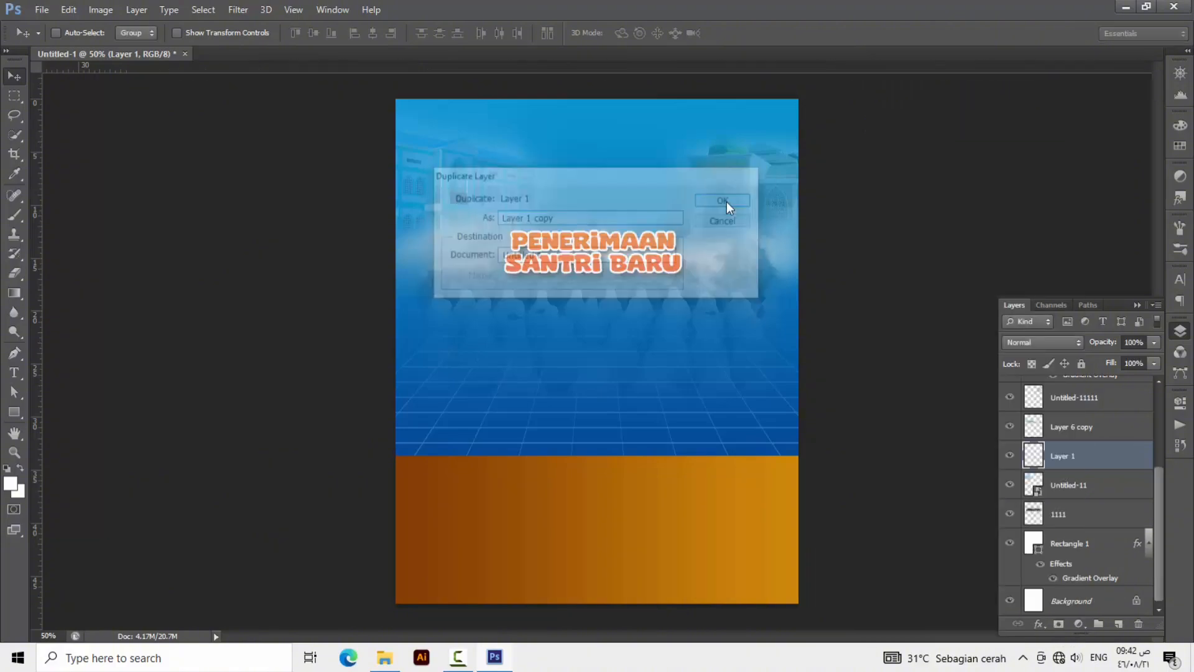
# Flip the Layer 1 copy grid vertically across the poster's top, scaled to about 69% width and -69% height.
pyautogui.moveTo(673, 337); pyautogui.dragTo(644, 421)
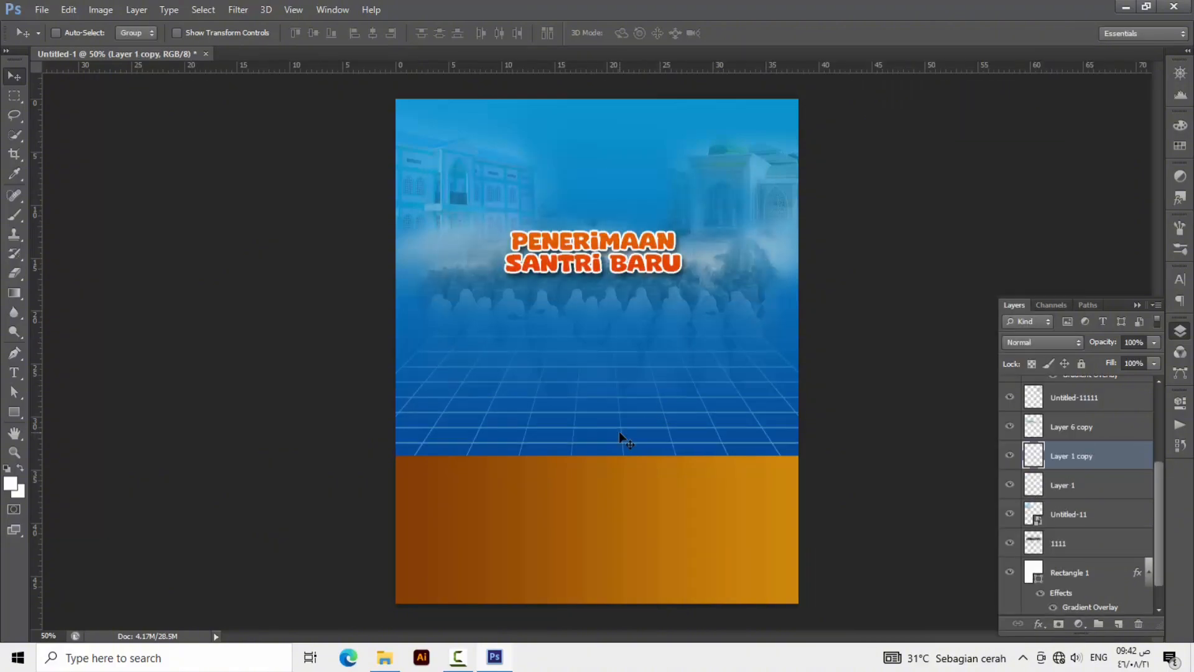
pyautogui.hotkey('ctrl', 't')
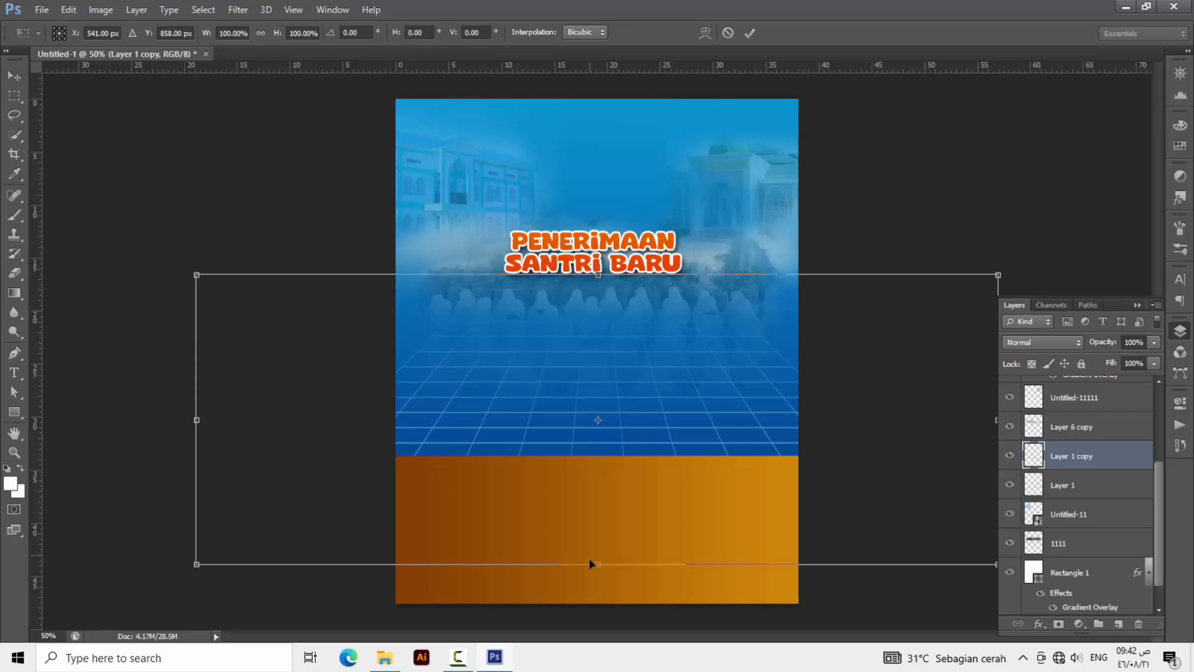
pyautogui.moveTo(598, 278); pyautogui.dragTo(608, 75)
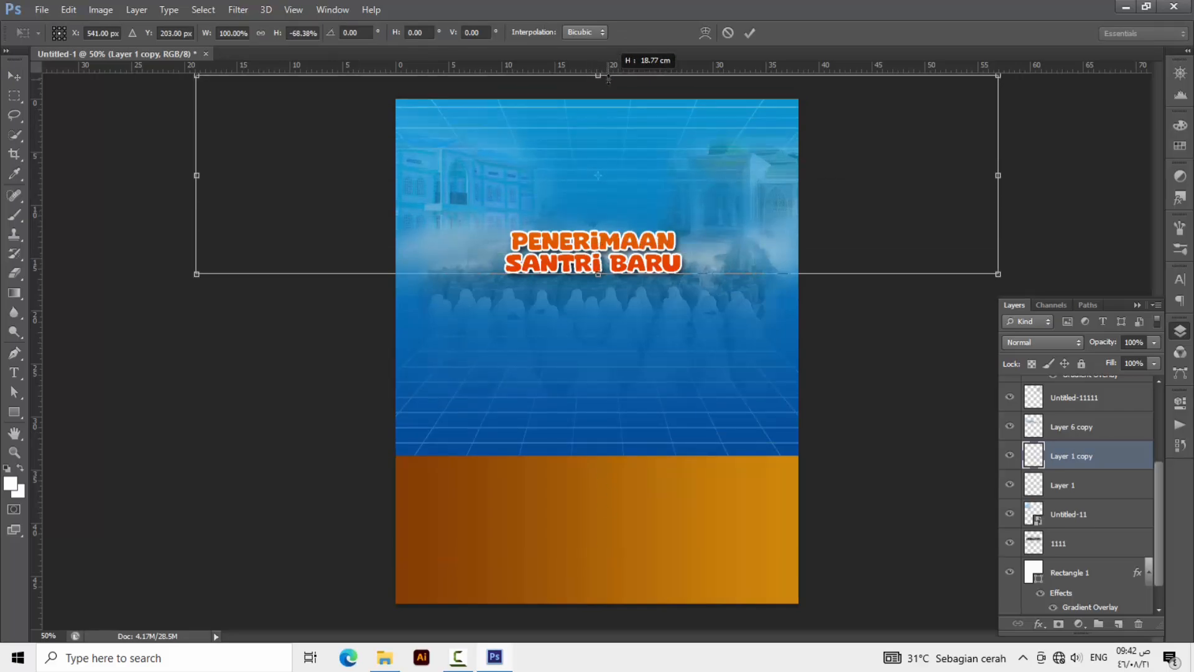
pyautogui.moveTo(193, 175); pyautogui.dragTo(312, 164)
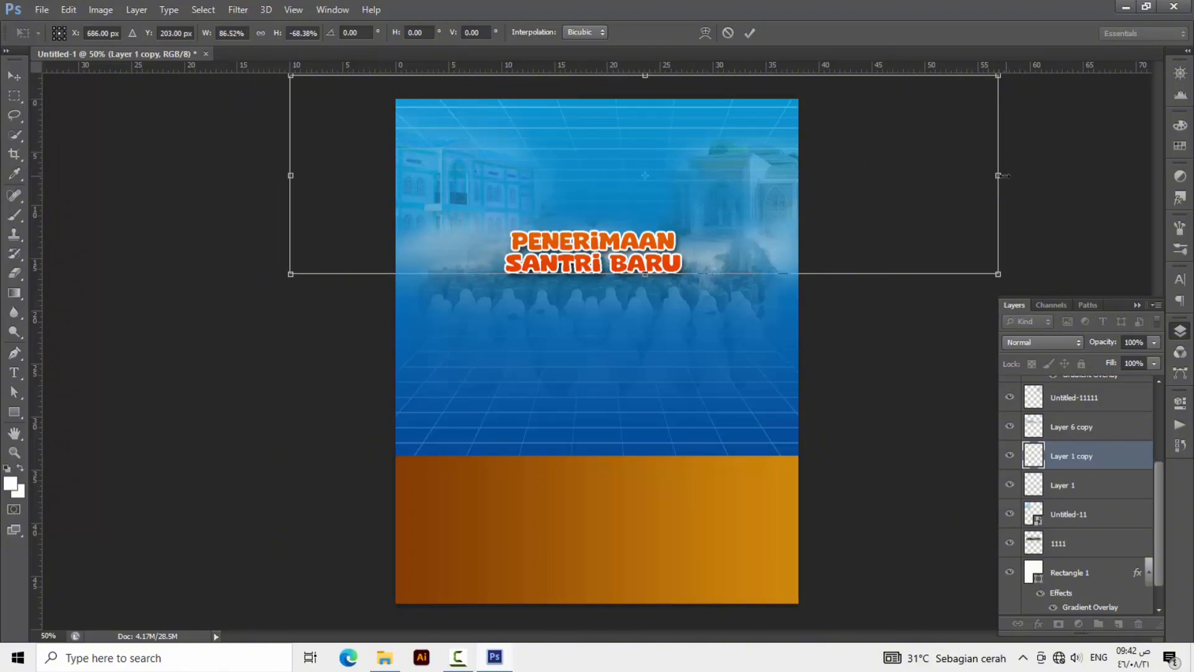
pyautogui.moveTo(943, 179); pyautogui.dragTo(851, 181)
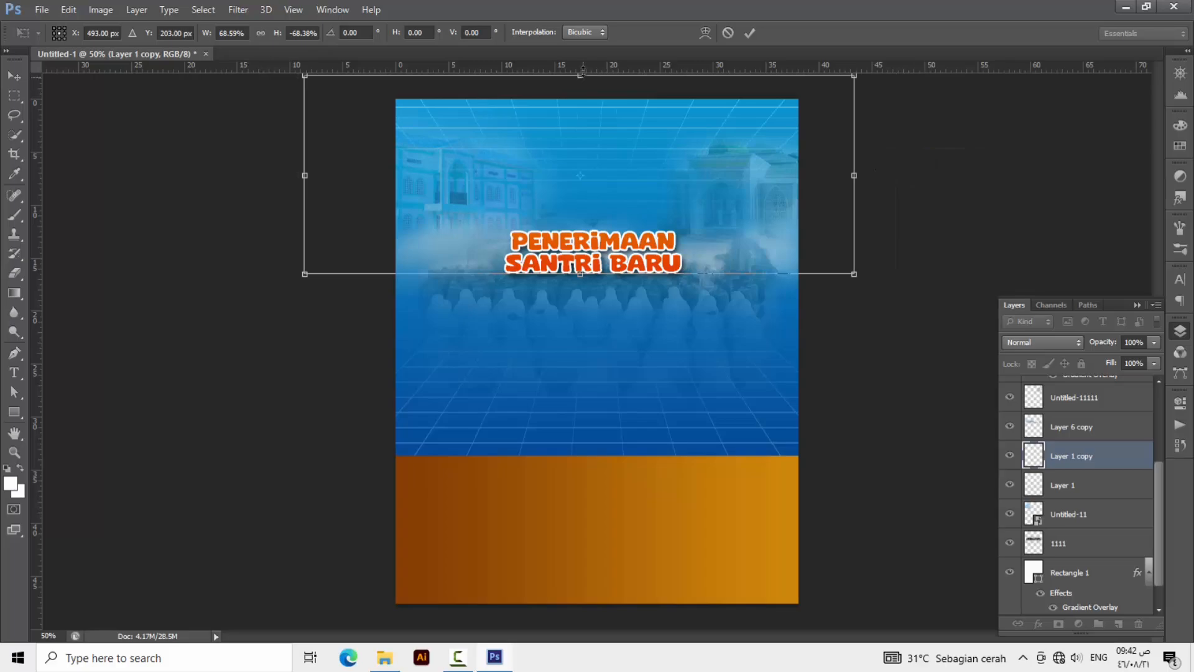
pyautogui.moveTo(583, 68); pyautogui.dragTo(589, 76)
pyautogui.click(13, 76)
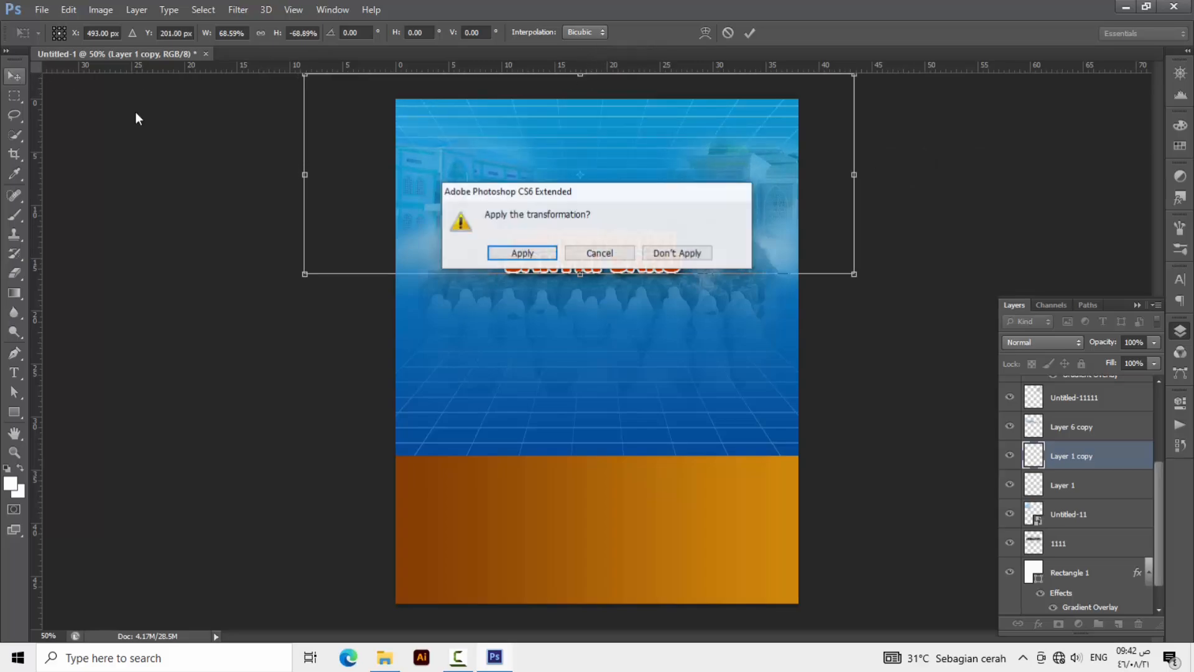
pyautogui.click(522, 253)
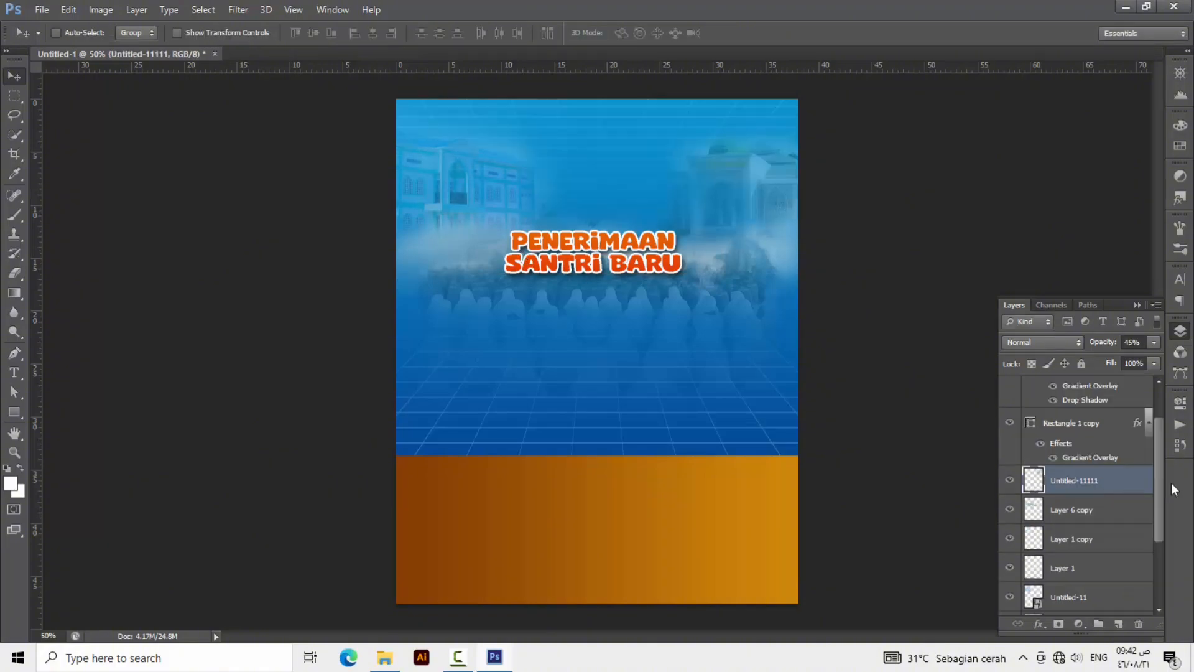
# Duplicate the gold Rectangle 1 copy layer, shift the duplicate down, and nudge the original slightly up to leave a gold band.
pyautogui.click(1068, 429)
pyautogui.rightClick(1067, 429)
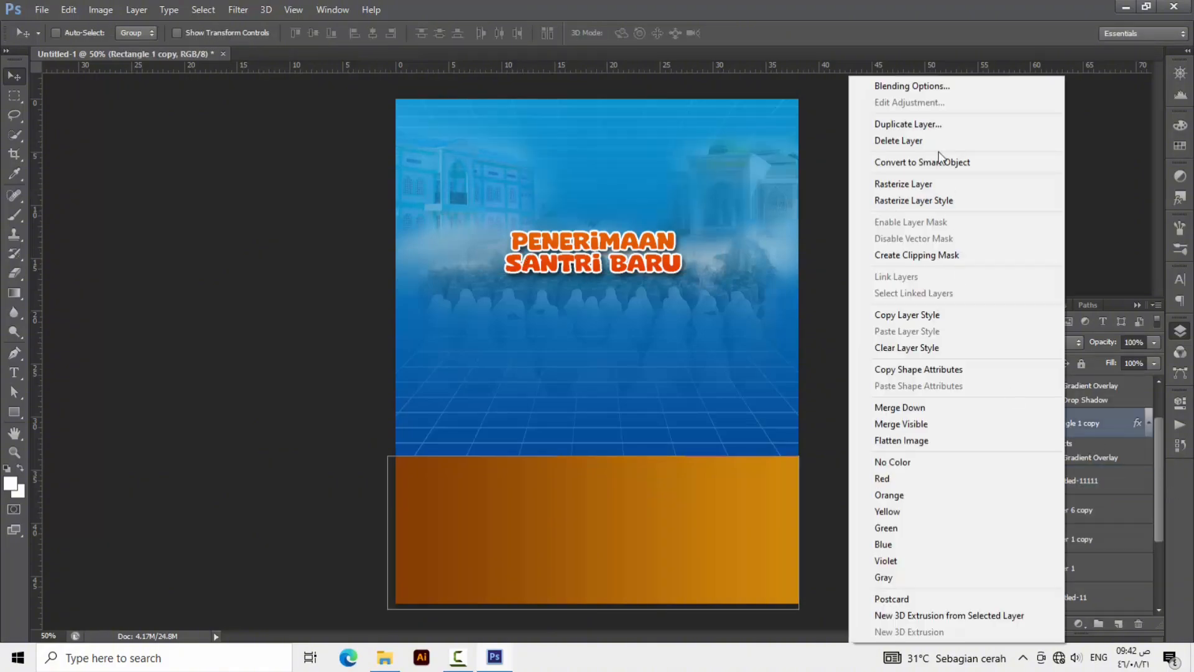
pyautogui.click(938, 125)
pyautogui.click(733, 195)
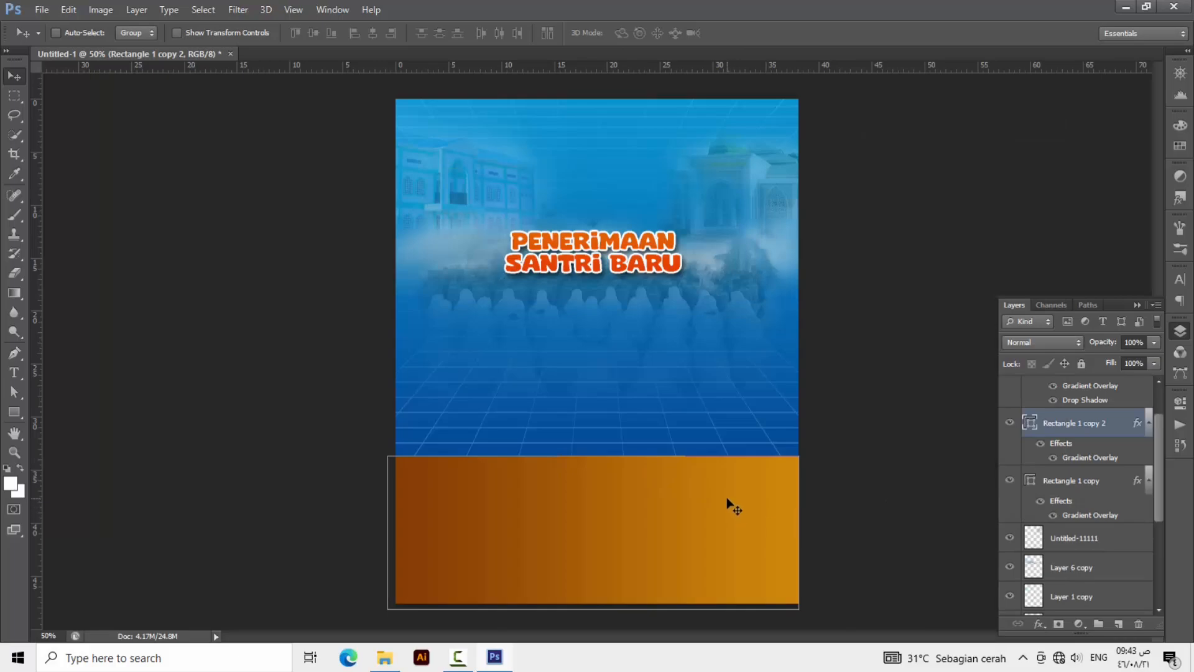
pyautogui.moveTo(726, 507); pyautogui.dragTo(726, 515)
pyautogui.click(1054, 477)
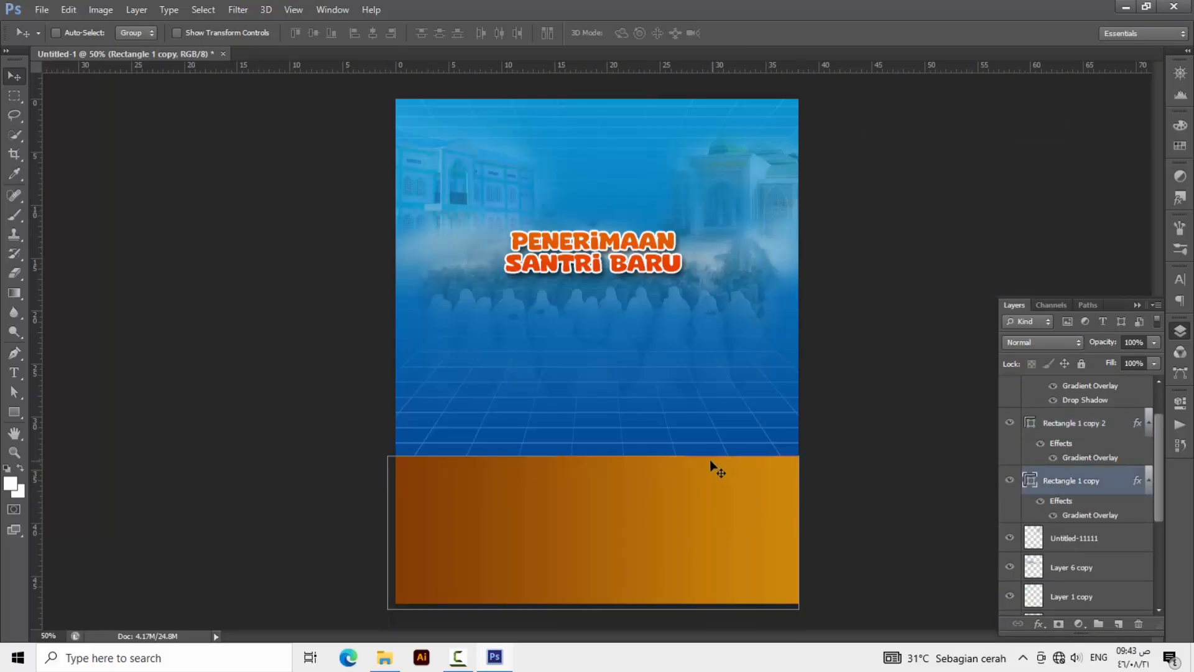
pyautogui.moveTo(712, 469); pyautogui.dragTo(713, 458)
# Set the starting color stop of Rectangle 1 copy 2's Gradient Overlay to green 038467.
pyautogui.click(1094, 430)
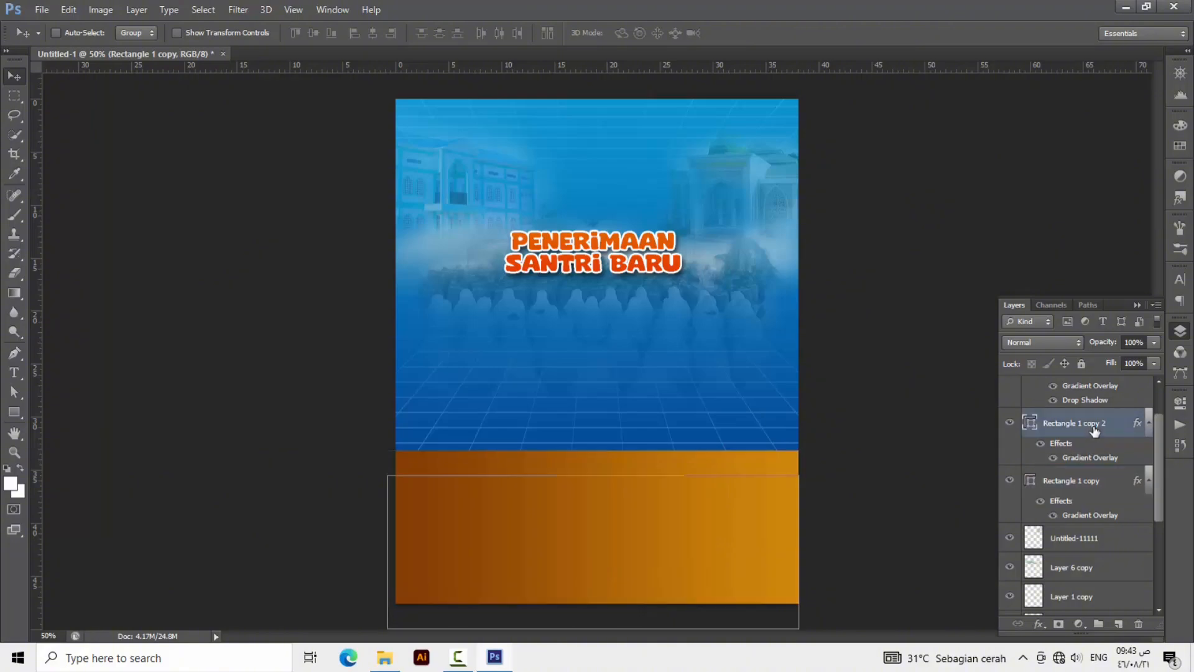
pyautogui.rightClick(1053, 423)
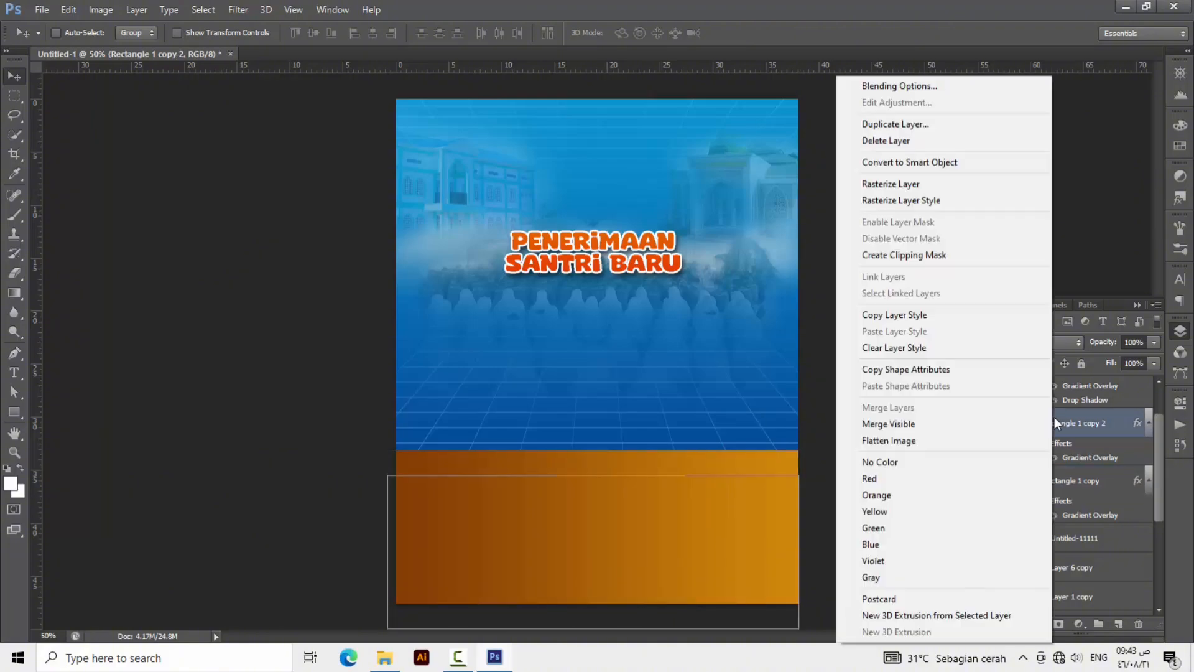
pyautogui.click(900, 85)
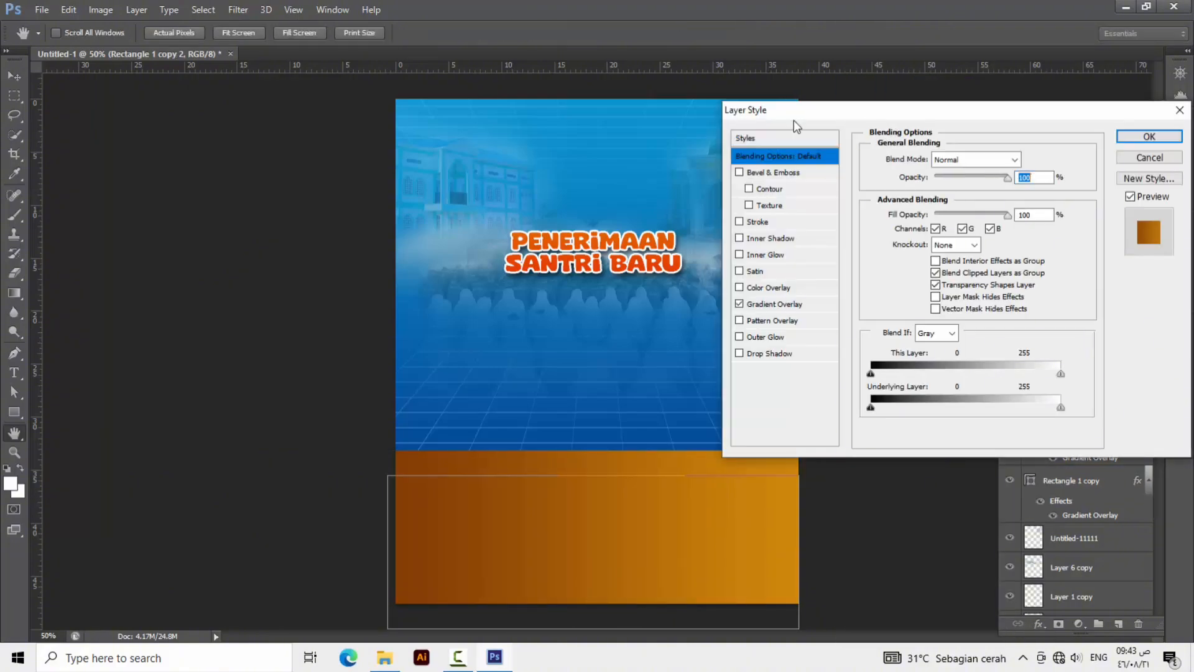
pyautogui.click(687, 308)
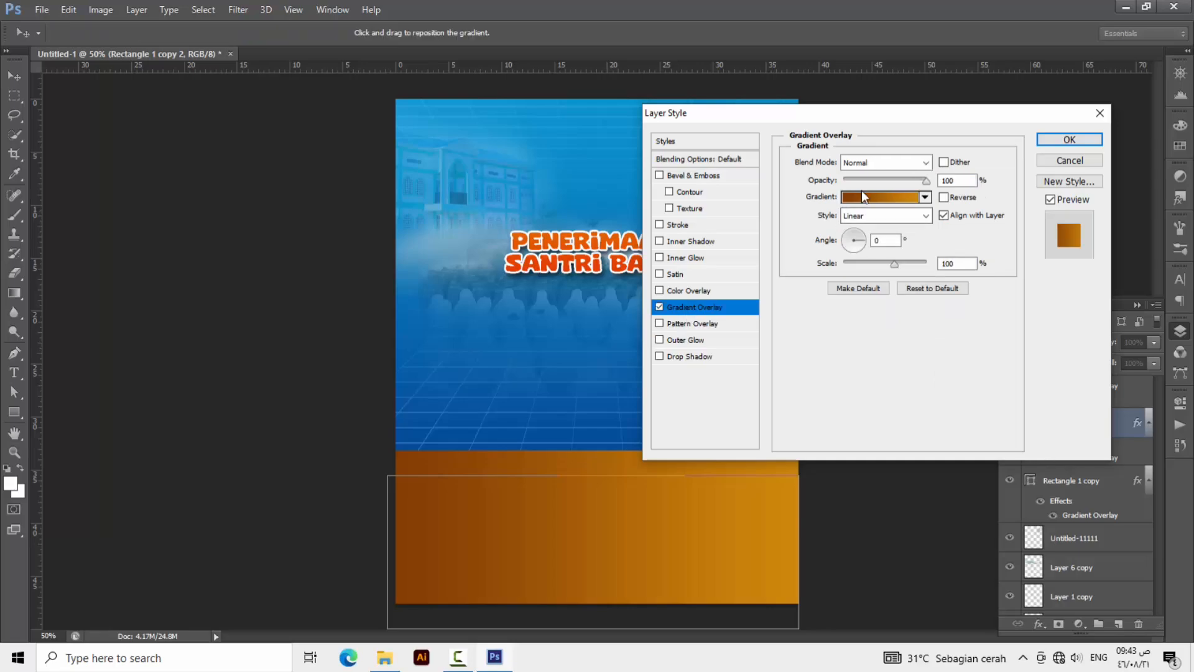
pyautogui.click(860, 193)
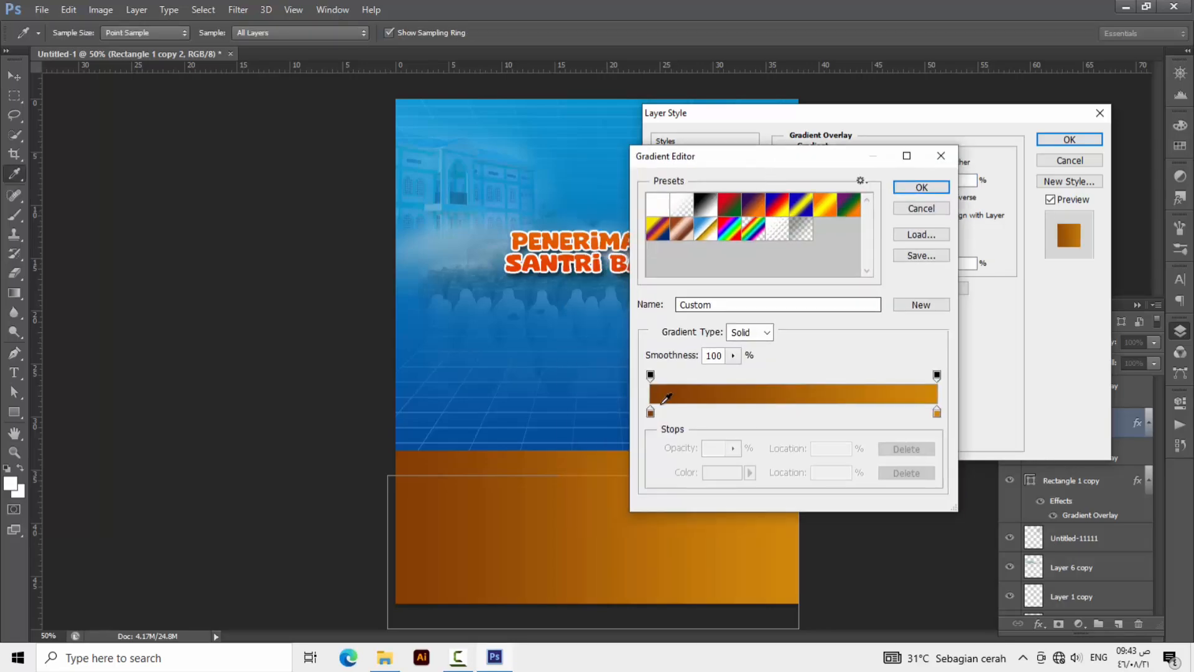
pyautogui.click(650, 410)
pyautogui.click(721, 473)
pyautogui.click(826, 281)
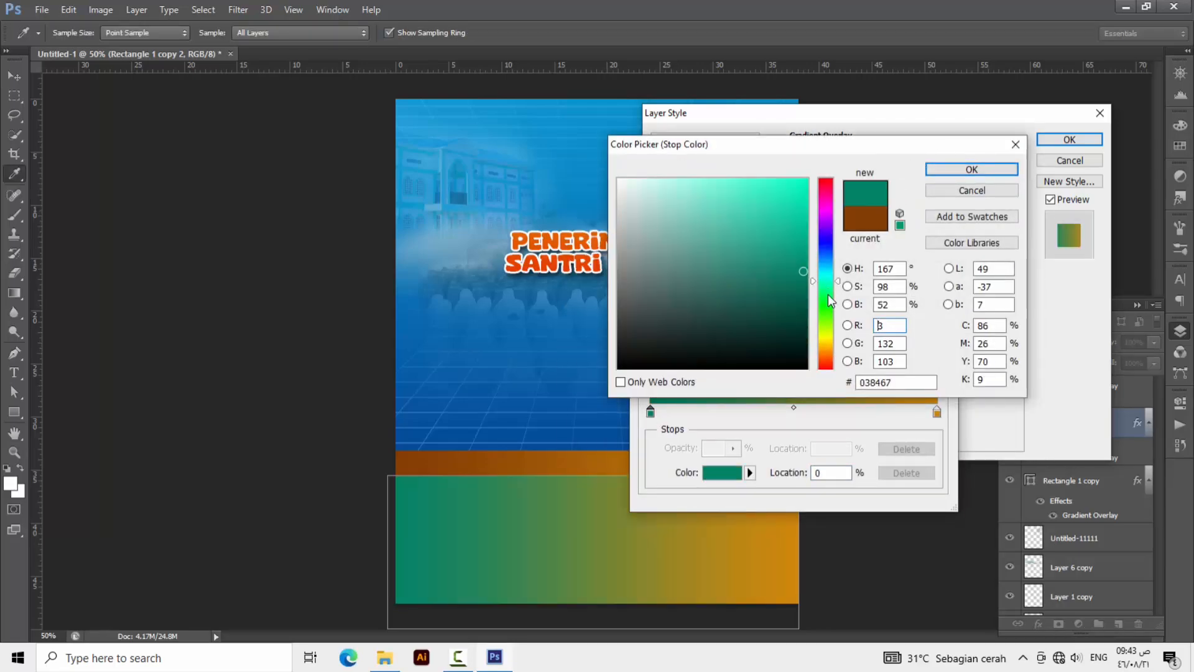
pyautogui.click(971, 169)
# Change the gradient's end color stop to turquoise 0bd0bb.
pyautogui.click(937, 412)
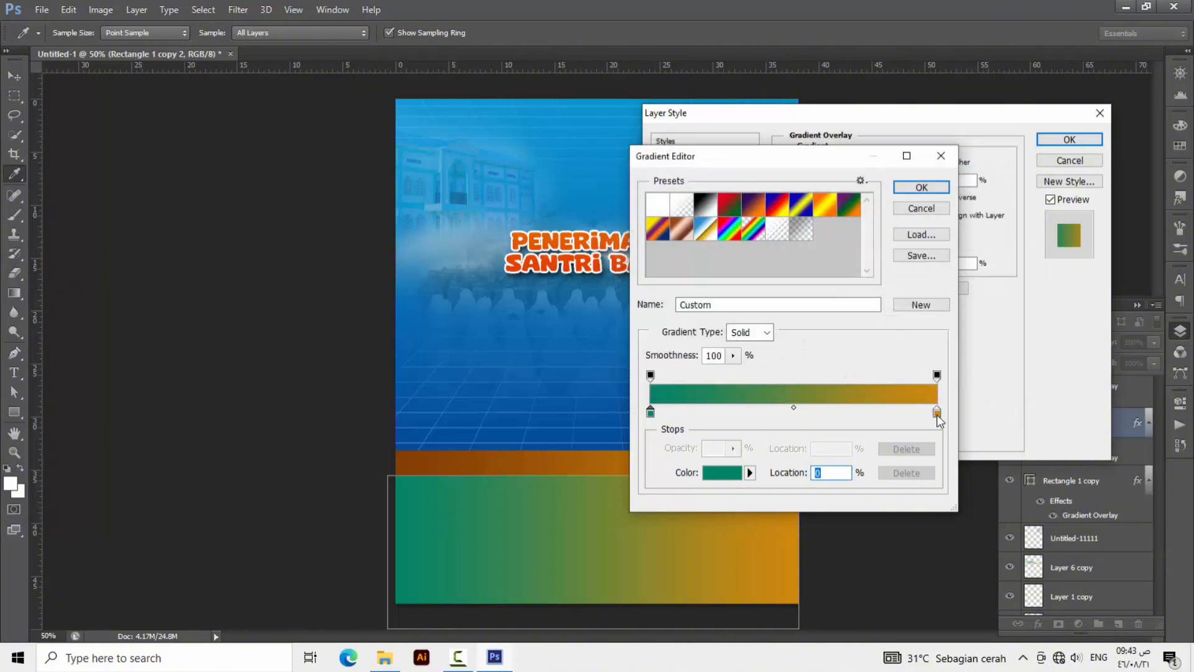
pyautogui.click(721, 472)
pyautogui.moveTo(831, 353); pyautogui.dragTo(833, 283)
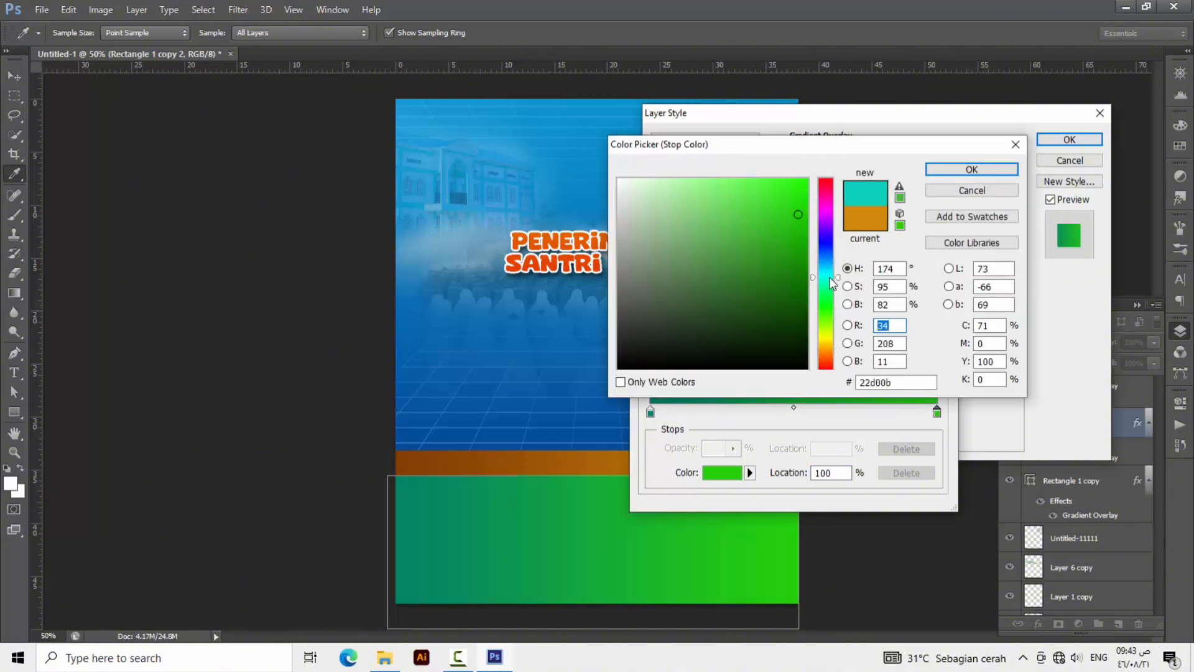
pyautogui.click(971, 169)
# Darken both the green and turquoise color stops of the rectangle's gradient.
pyautogui.click(651, 411)
pyautogui.click(721, 473)
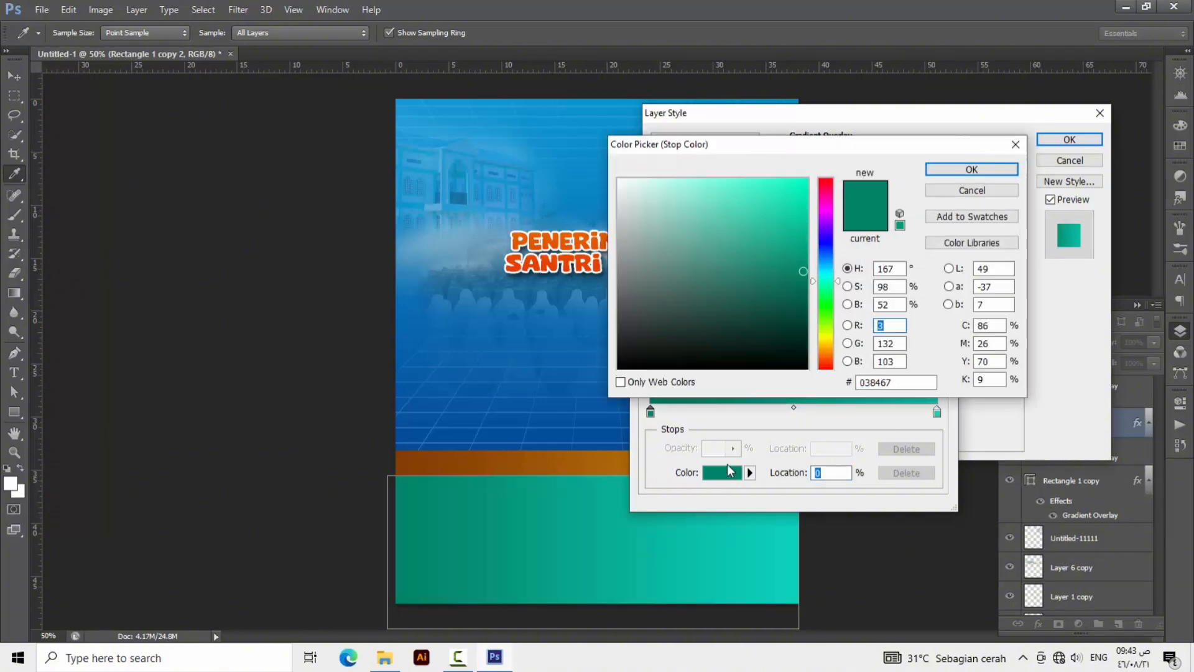
pyautogui.click(800, 277)
pyautogui.click(972, 170)
pyautogui.click(937, 411)
pyautogui.click(721, 473)
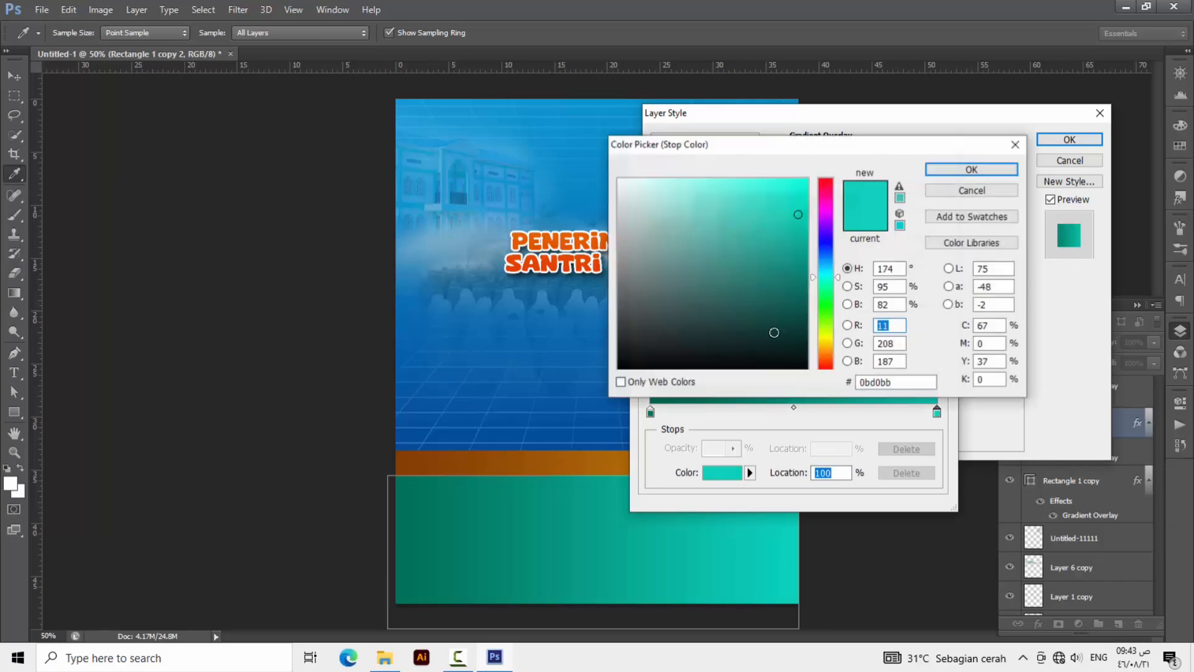
pyautogui.click(805, 235)
pyautogui.click(971, 170)
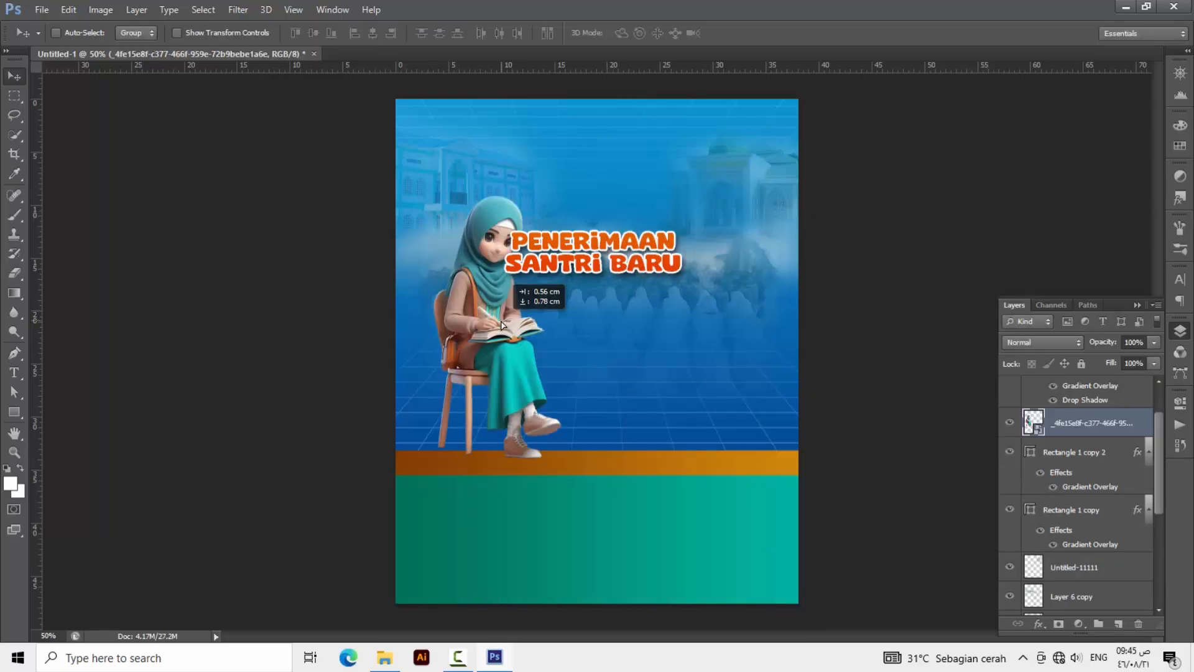
# Raise the seated girl illustration above the gold band and move the PENERIMAAN SANTRI BARU title right, clear of her face.
pyautogui.moveTo(501, 323)
pyautogui.mouseDown()
pyautogui.moveTo(502, 305)
pyautogui.moveTo(504, 316)
pyautogui.mouseUp()
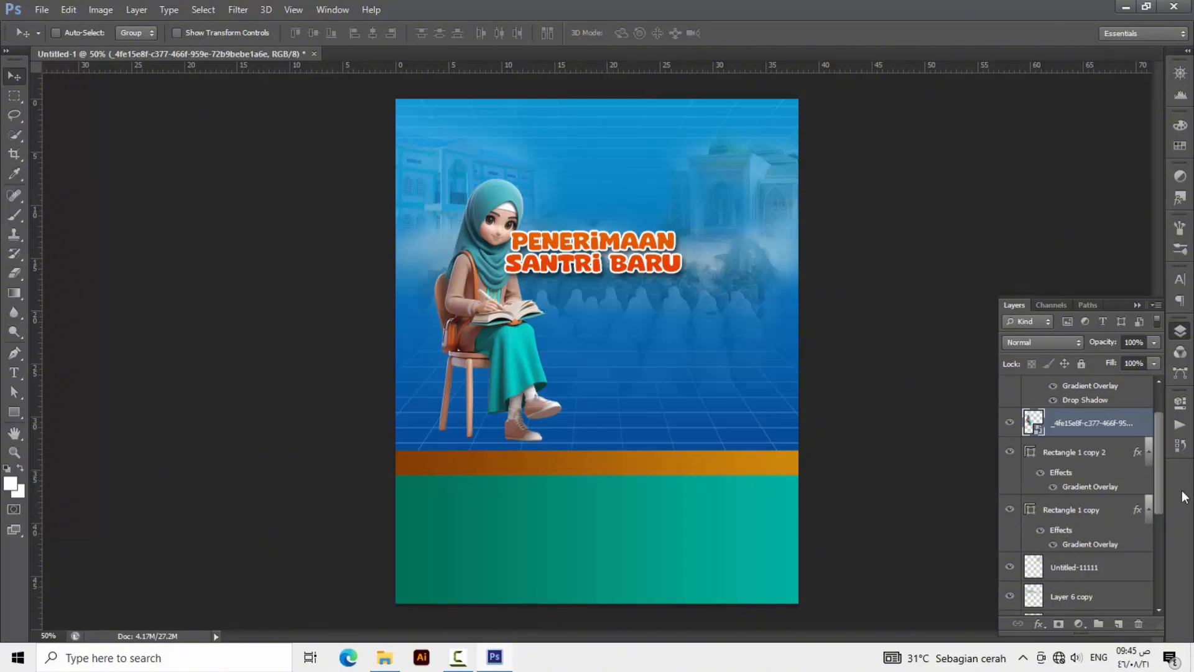
pyautogui.moveTo(1162, 466); pyautogui.dragTo(1161, 434)
pyautogui.click(1064, 399)
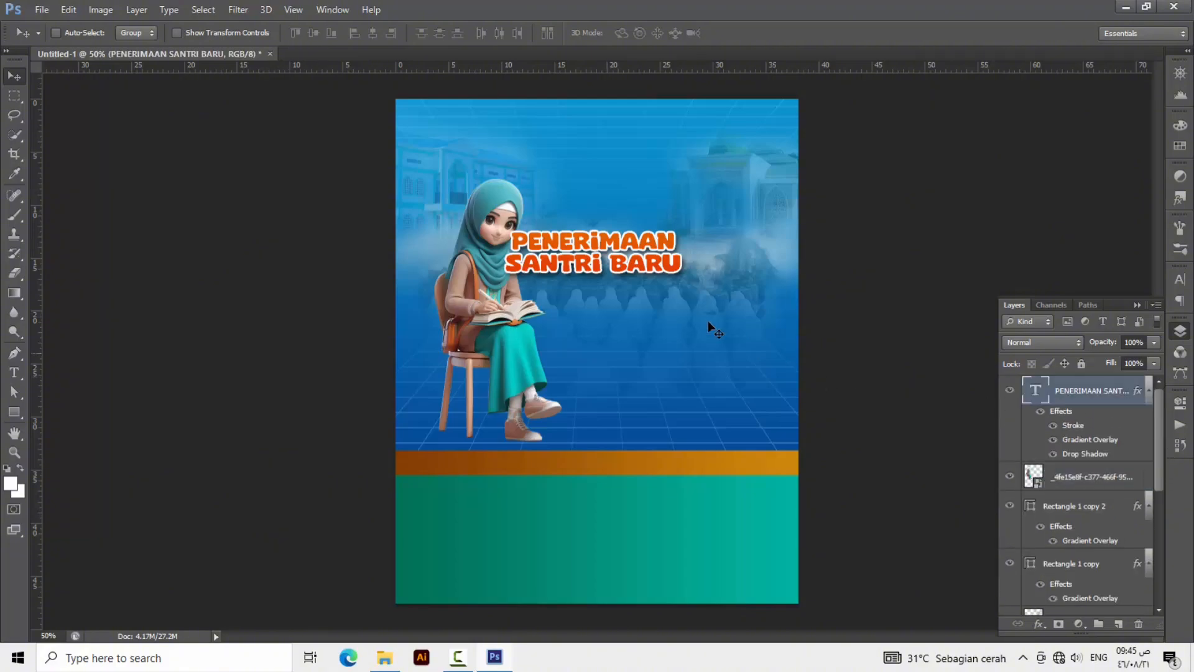
pyautogui.moveTo(585, 261); pyautogui.dragTo(622, 250)
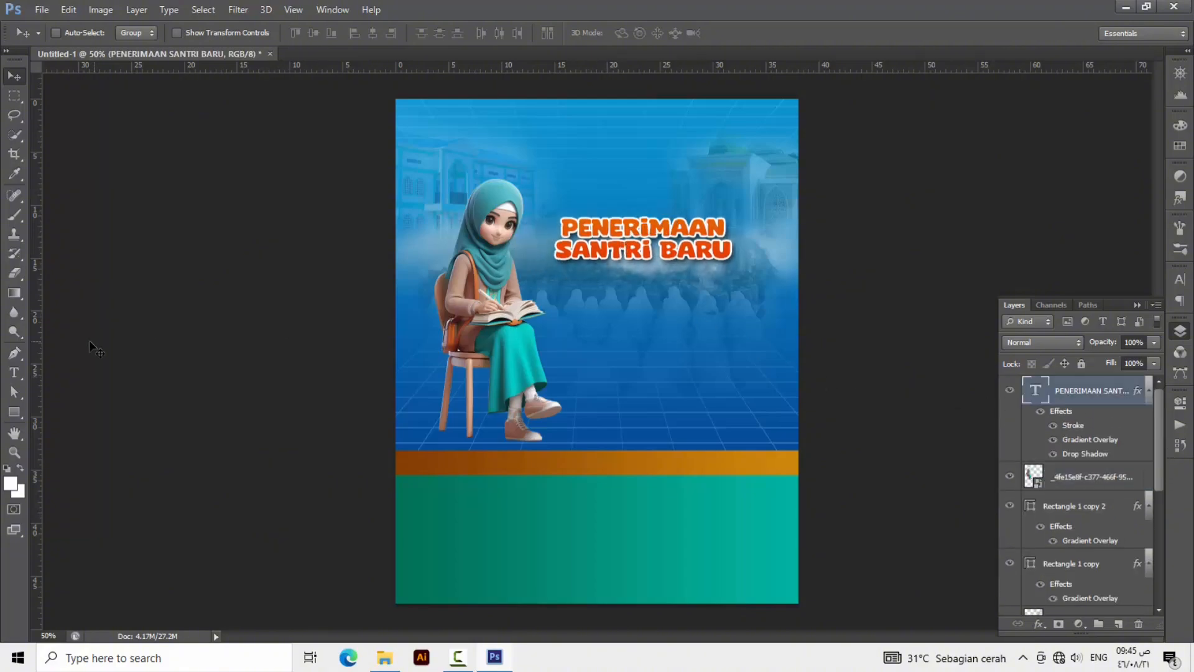
# Duplicate the PENERIMAAN SANTRI BARU title layer and place the copy directly below the original.
pyautogui.rightClick(1092, 399)
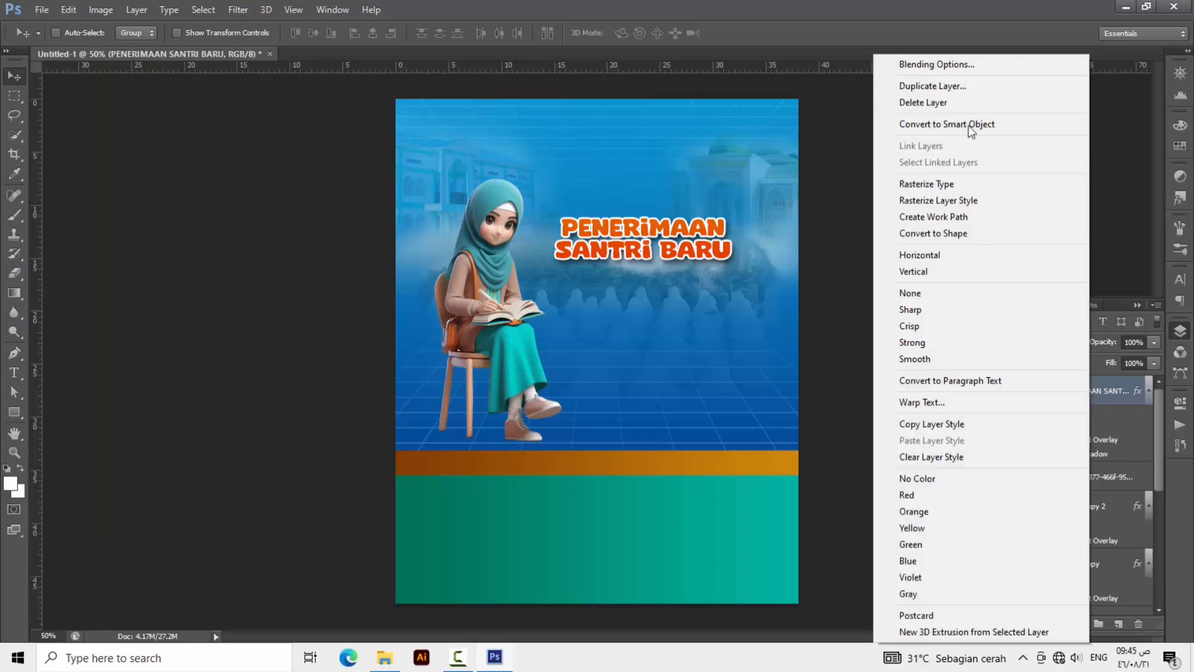
pyautogui.click(949, 91)
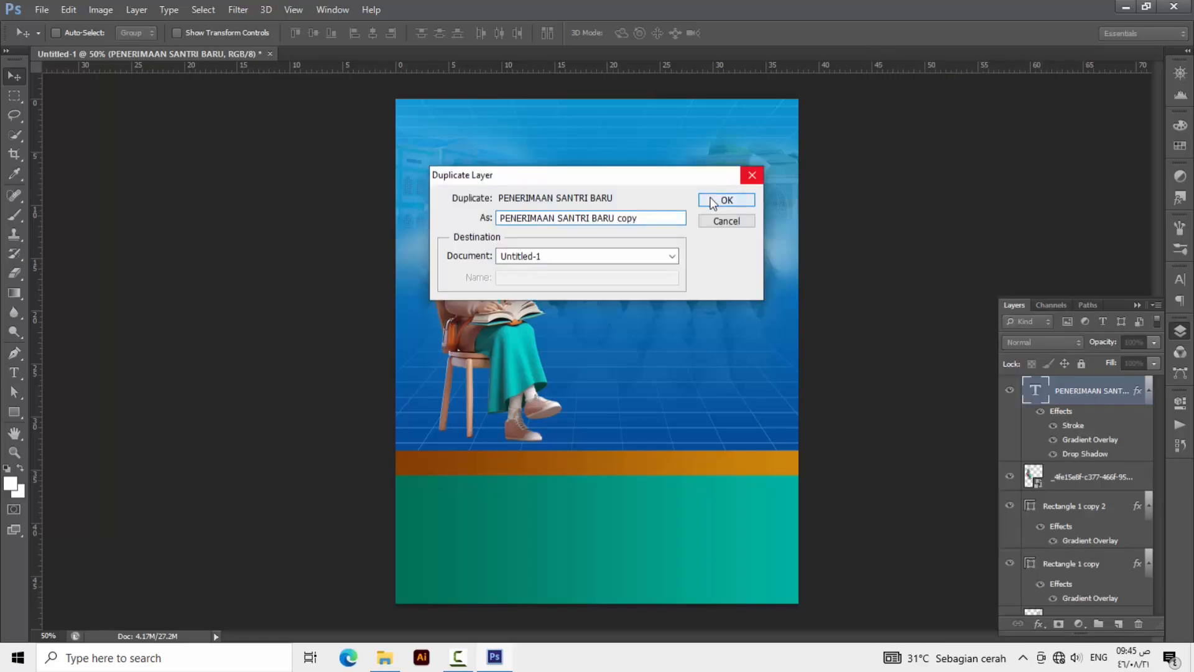
pyautogui.click(726, 198)
pyautogui.moveTo(677, 254); pyautogui.dragTo(678, 309)
# Delete the SANTRI BARU line from the upper title and move the separate SANTRI BARU text up close beneath PENERIMAAN.
pyautogui.click(14, 372)
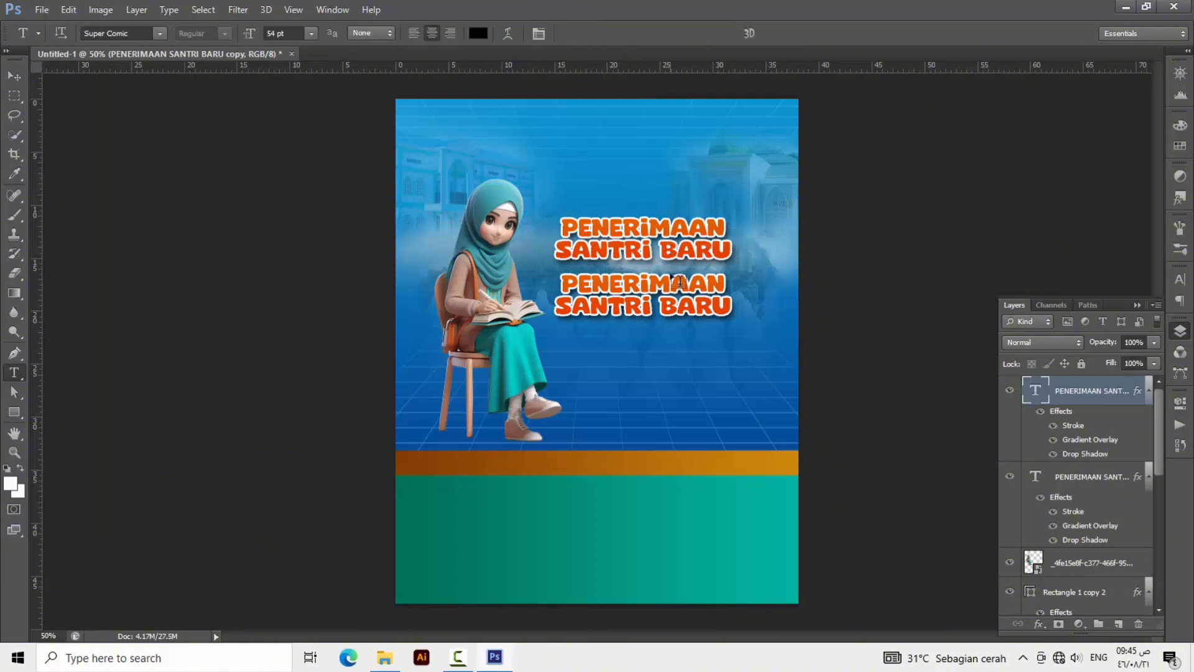
pyautogui.click(669, 248)
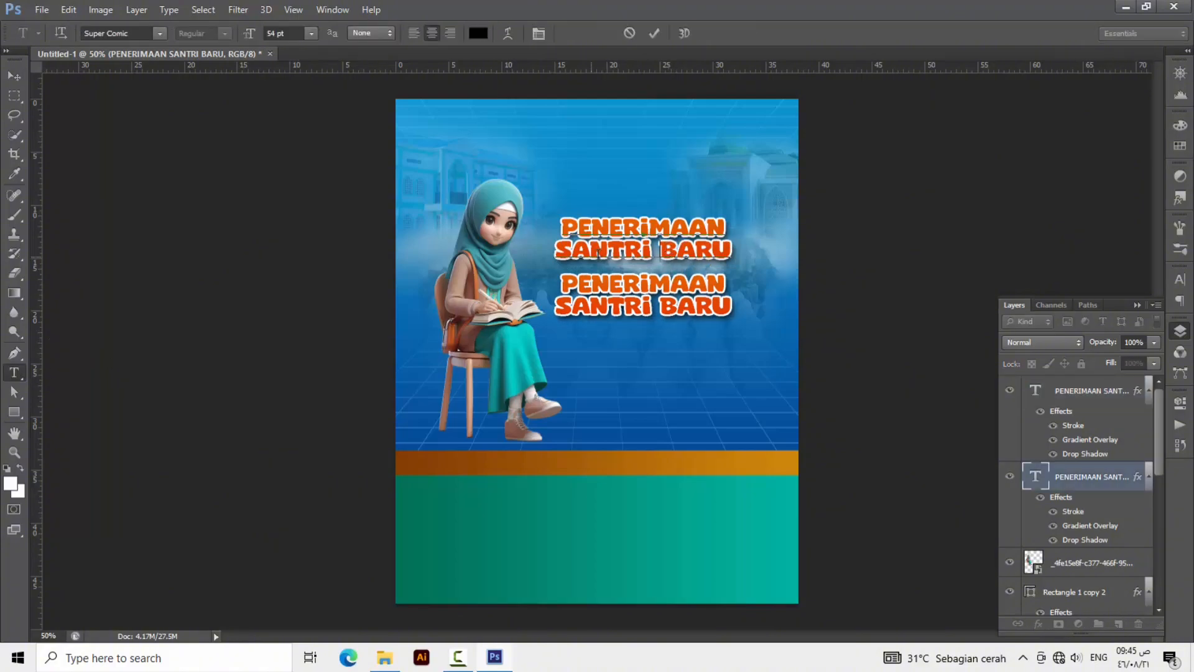
pyautogui.moveTo(553, 249); pyautogui.dragTo(776, 250)
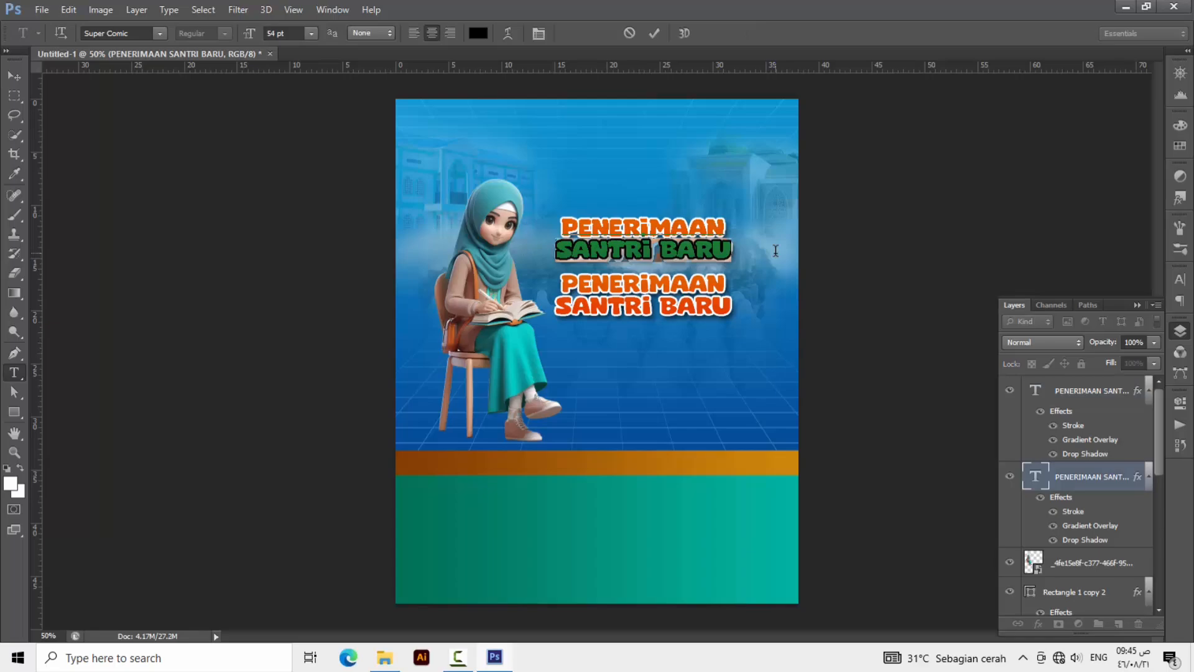
pyautogui.press('BackSpace')
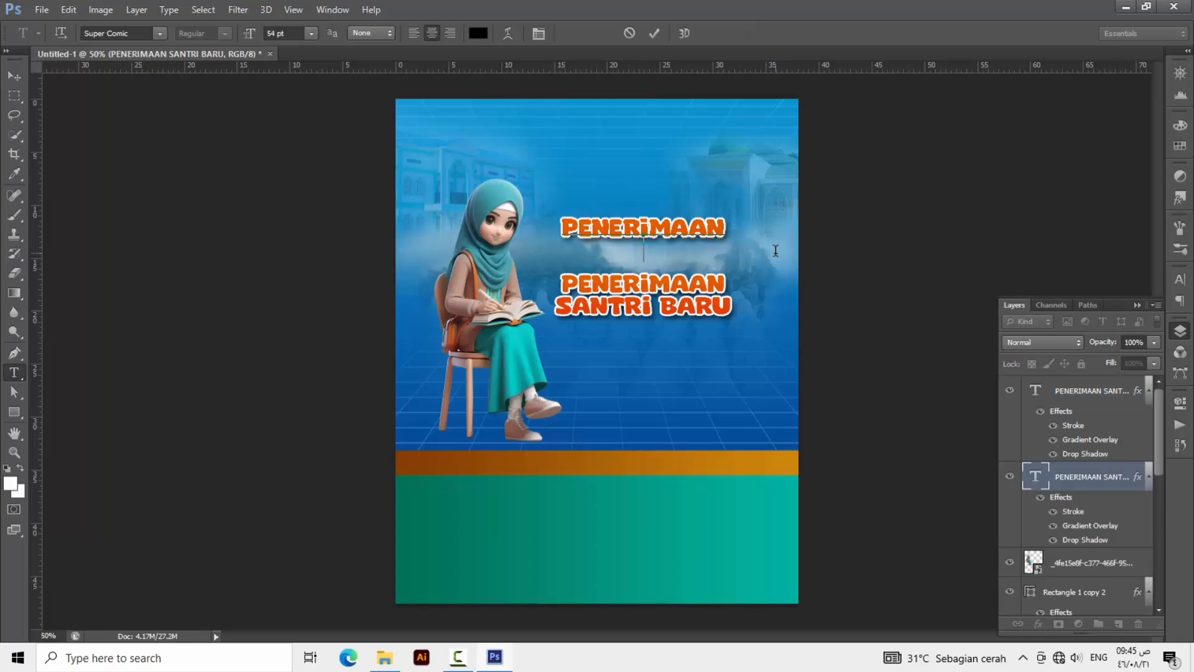
pyautogui.click(13, 75)
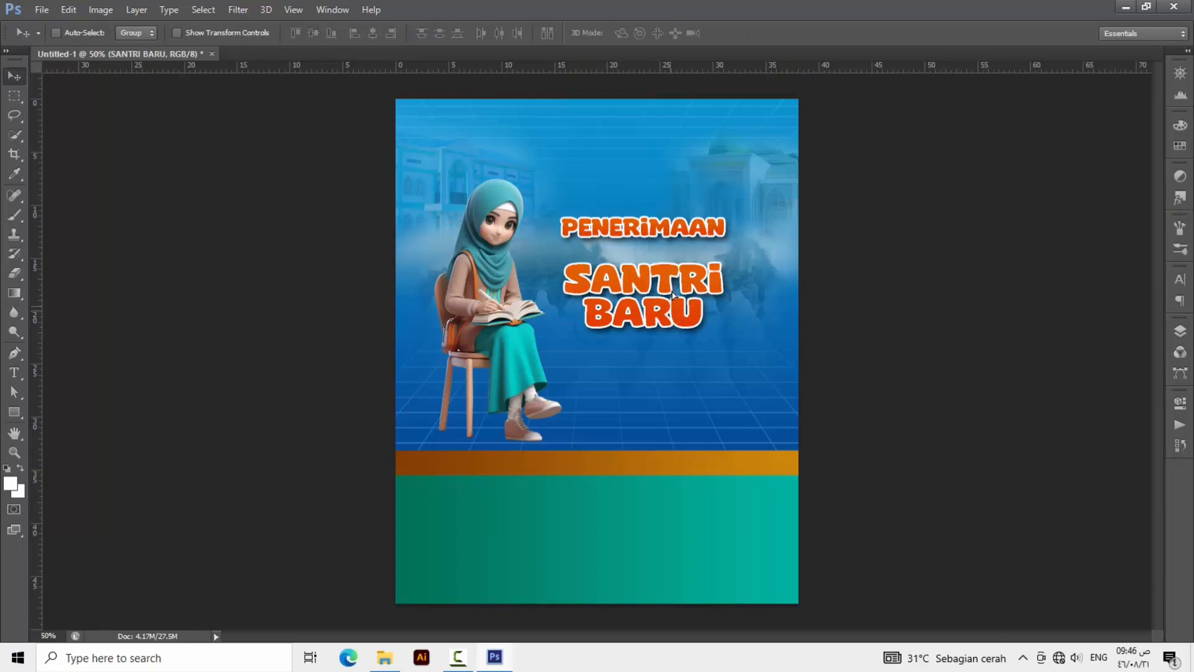
pyautogui.moveTo(673, 295); pyautogui.dragTo(675, 287)
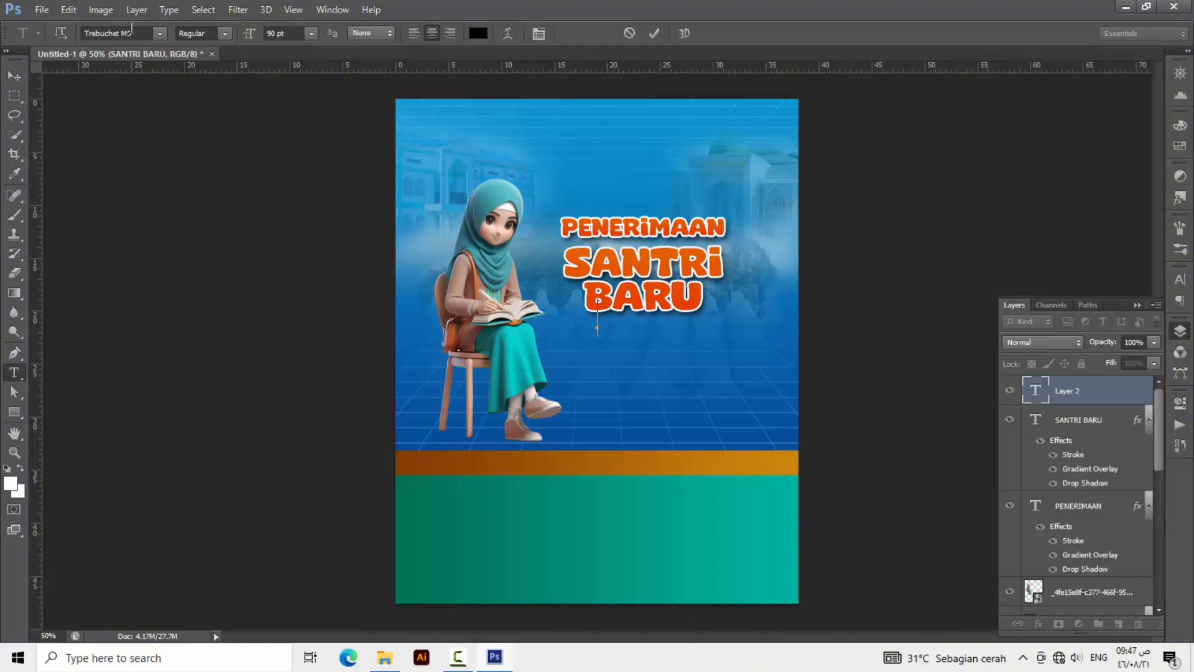
# Enter the text "Tahun Ajaran 2025/2026" below the SANTRI BARU title and color it white.
pyautogui.write('Tahun A')
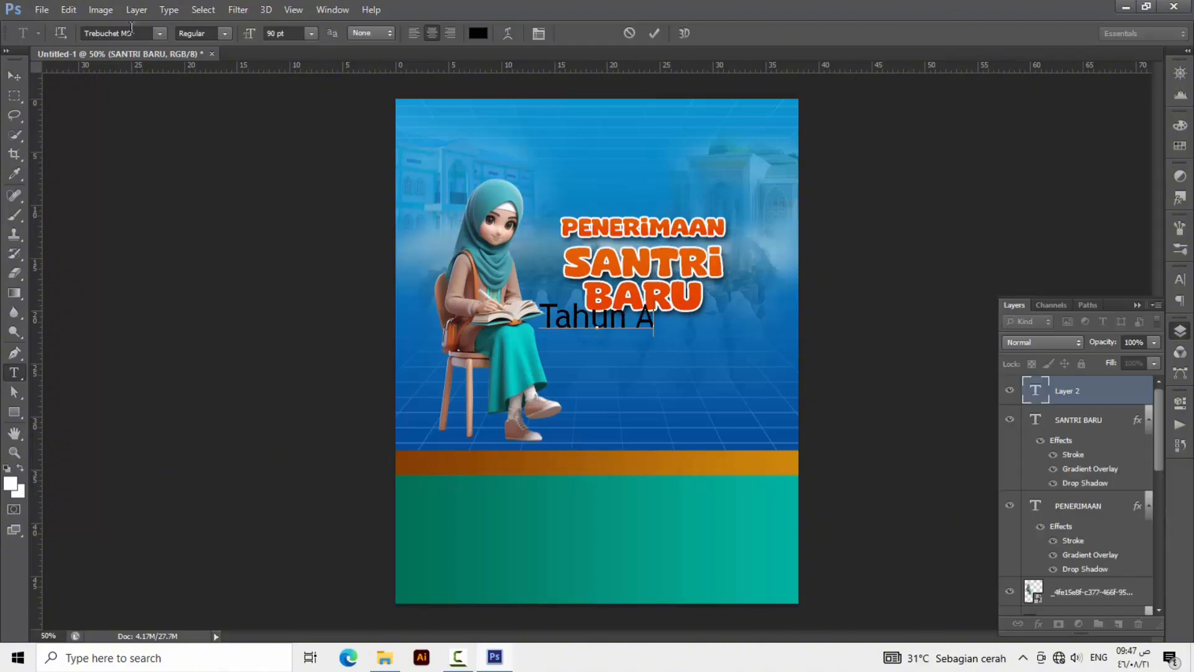
pyautogui.write('jaran 202')
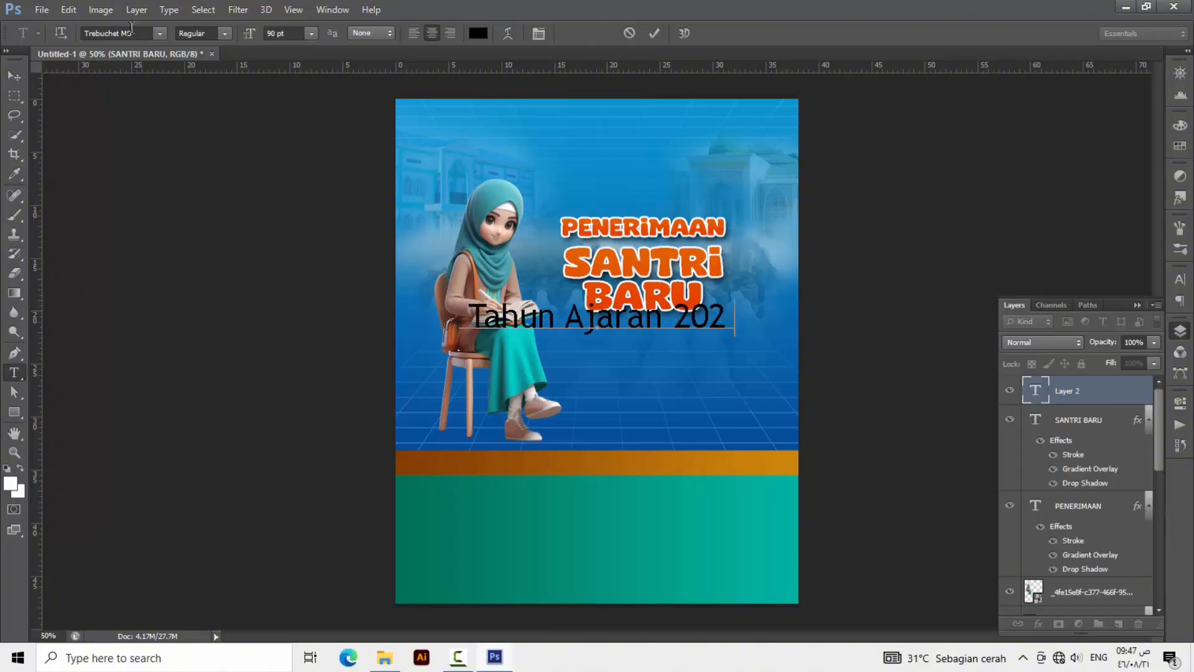
pyautogui.write('5')
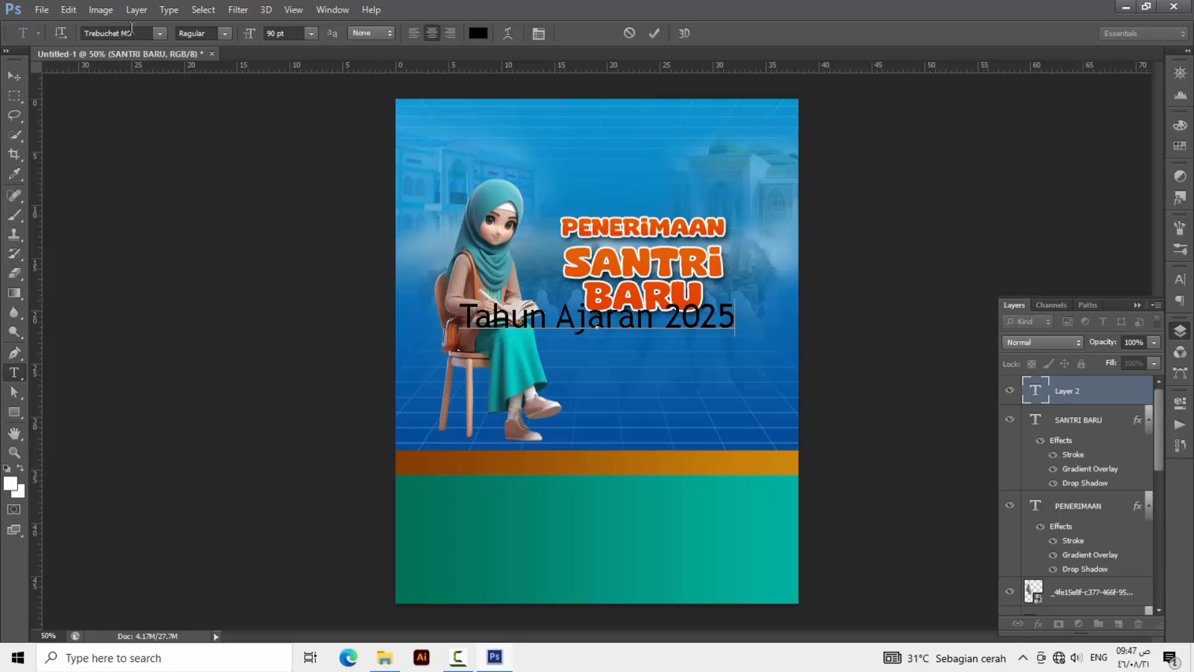
pyautogui.write('/2026')
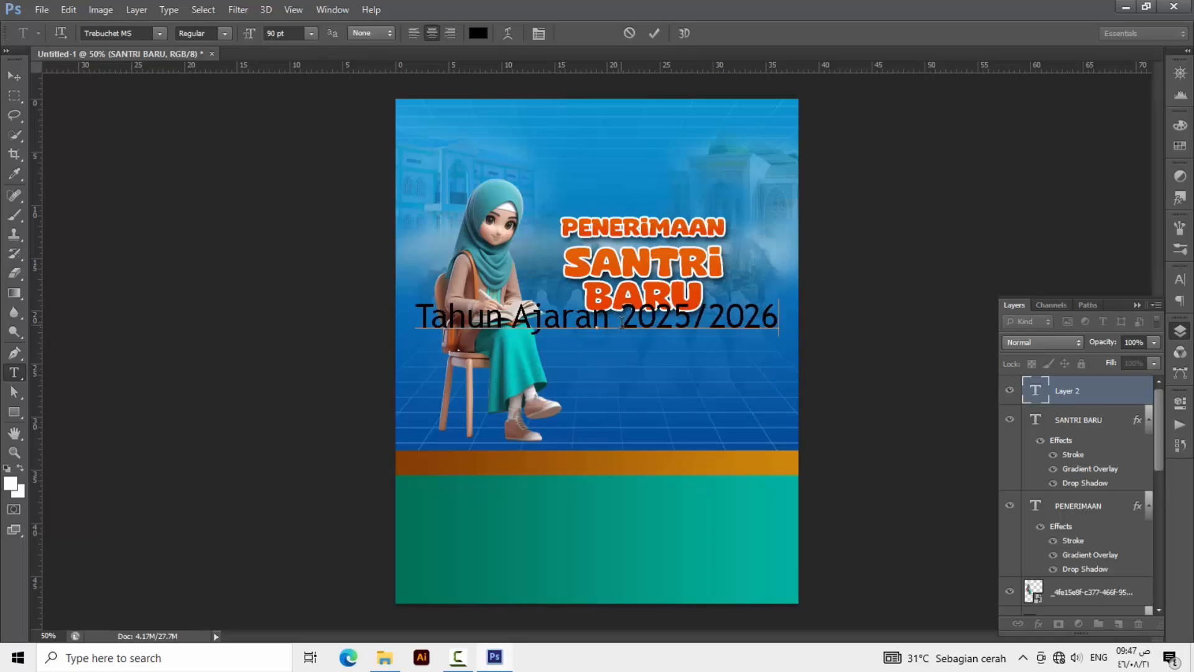
pyautogui.hotkey('ctrl', 'a')
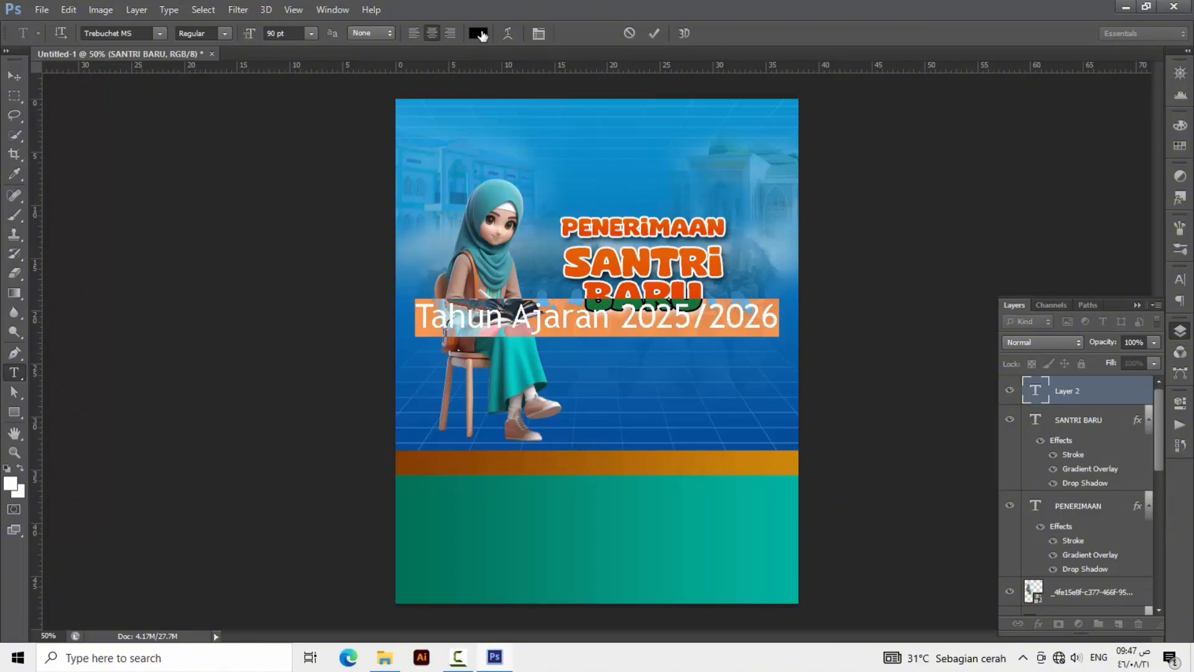
pyautogui.click(482, 36)
pyautogui.moveTo(651, 199); pyautogui.dragTo(585, 157)
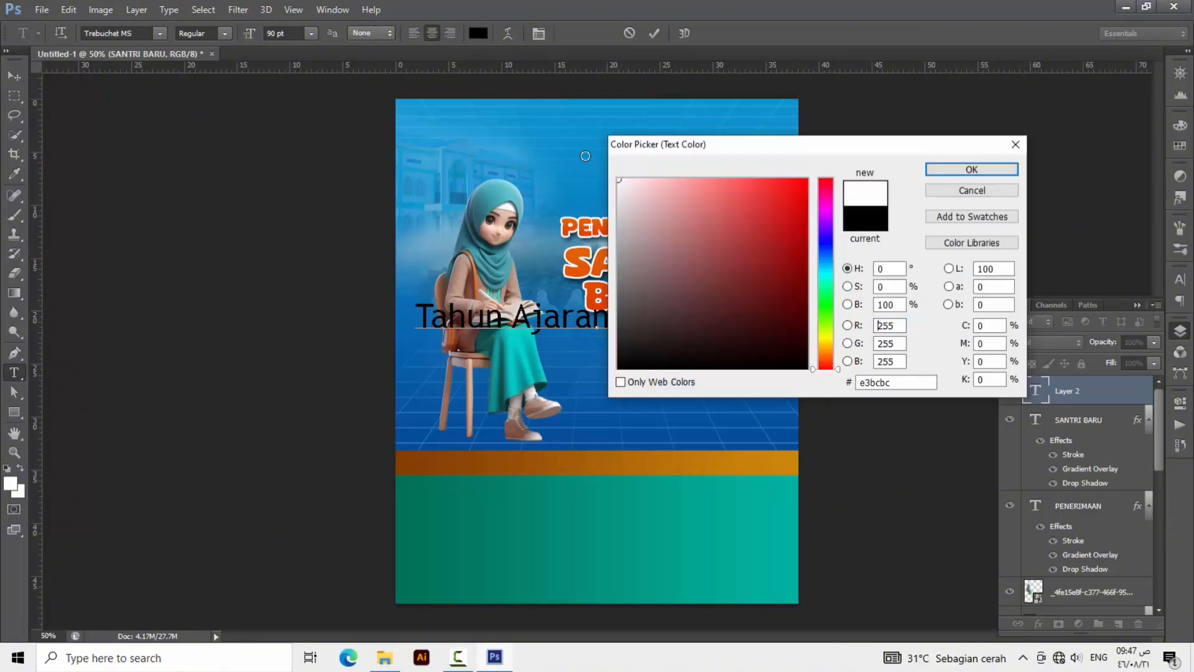
pyautogui.click(972, 170)
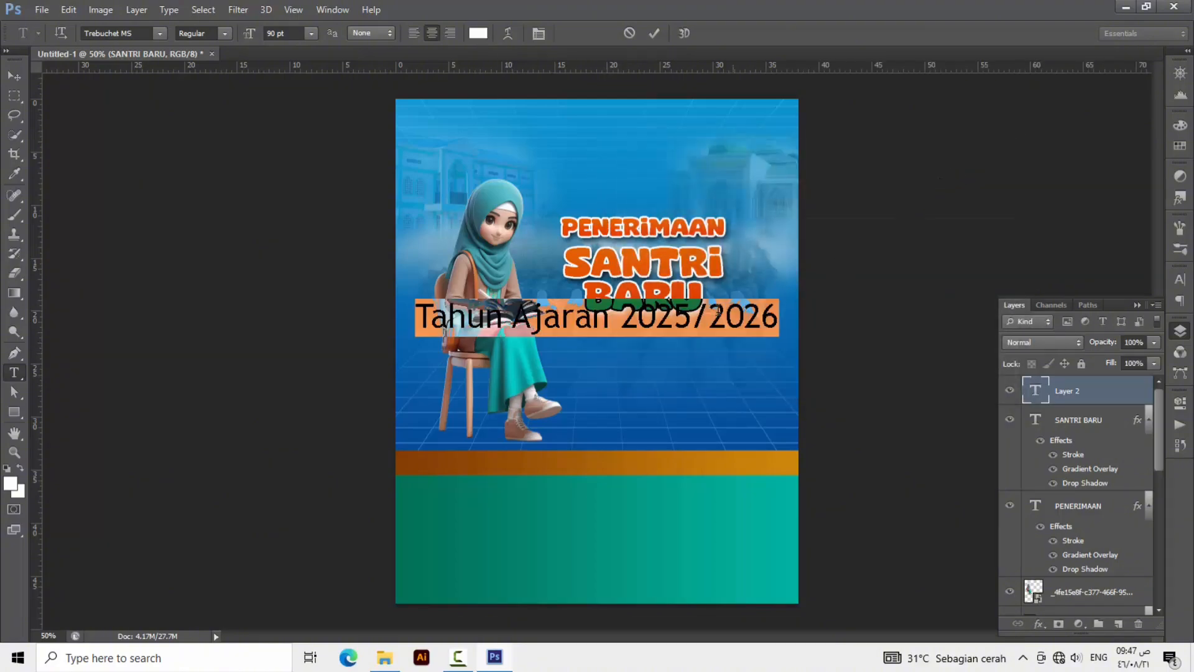
# Set the school-year text to 35 pt and center it just beneath the SANTRI BARU title.
pyautogui.click(274, 32)
pyautogui.write('25')
pyautogui.press('Return')
pyautogui.press('BackSpace')
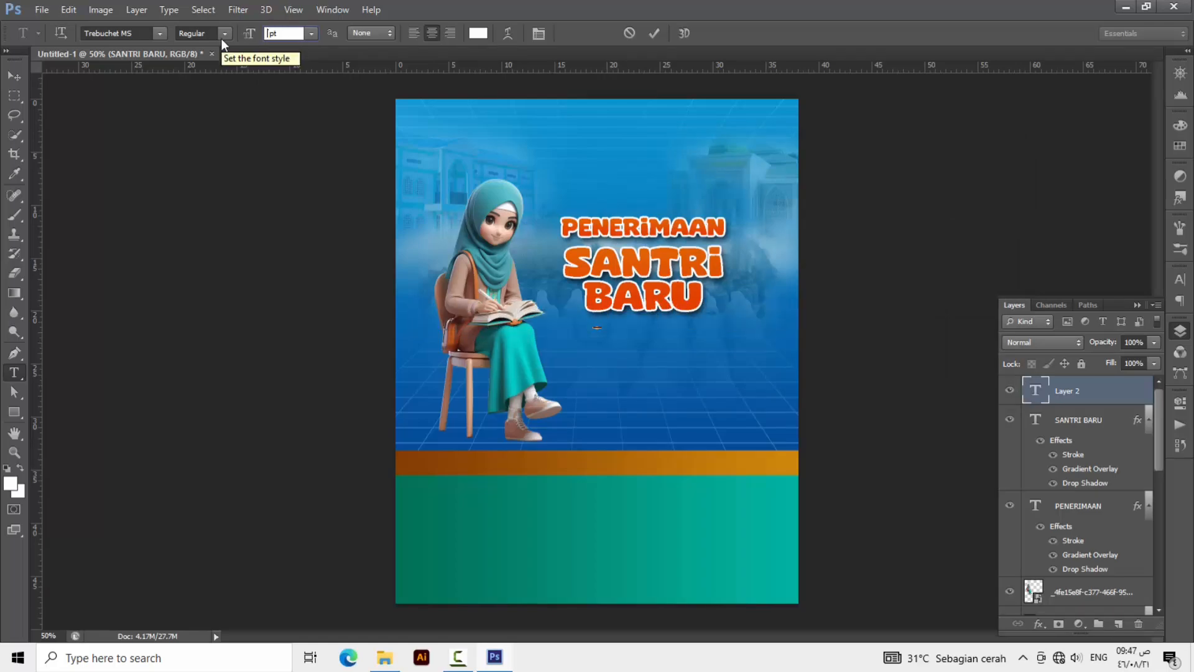
pyautogui.write('35')
pyautogui.press('Return')
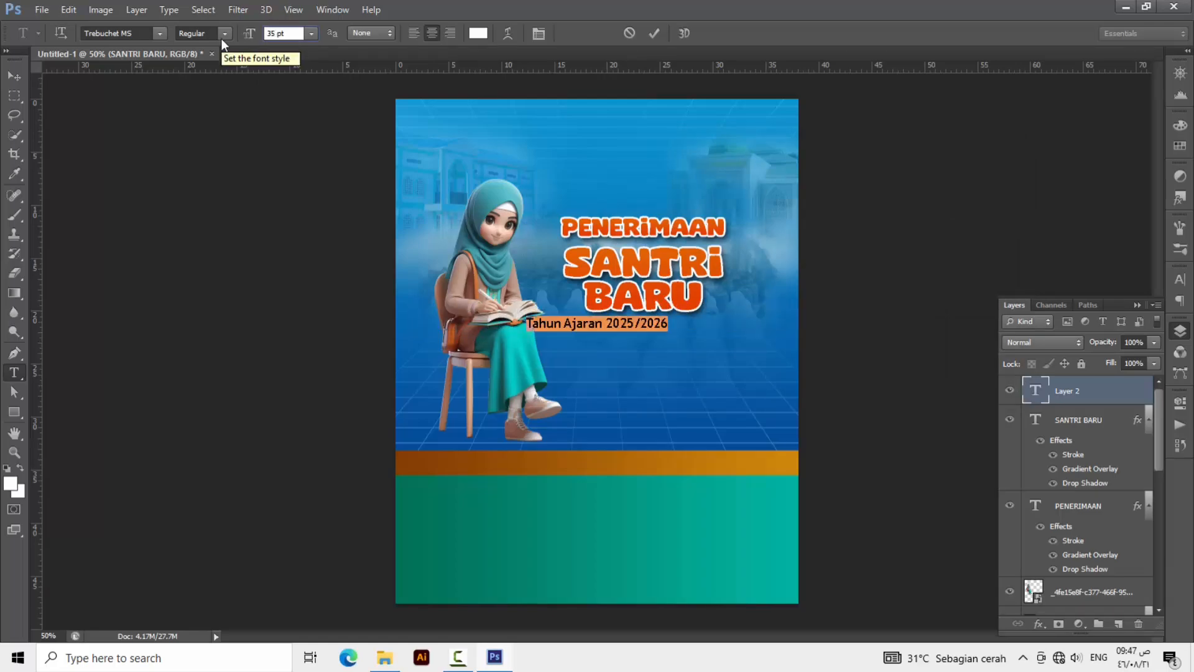
pyautogui.click(8, 74)
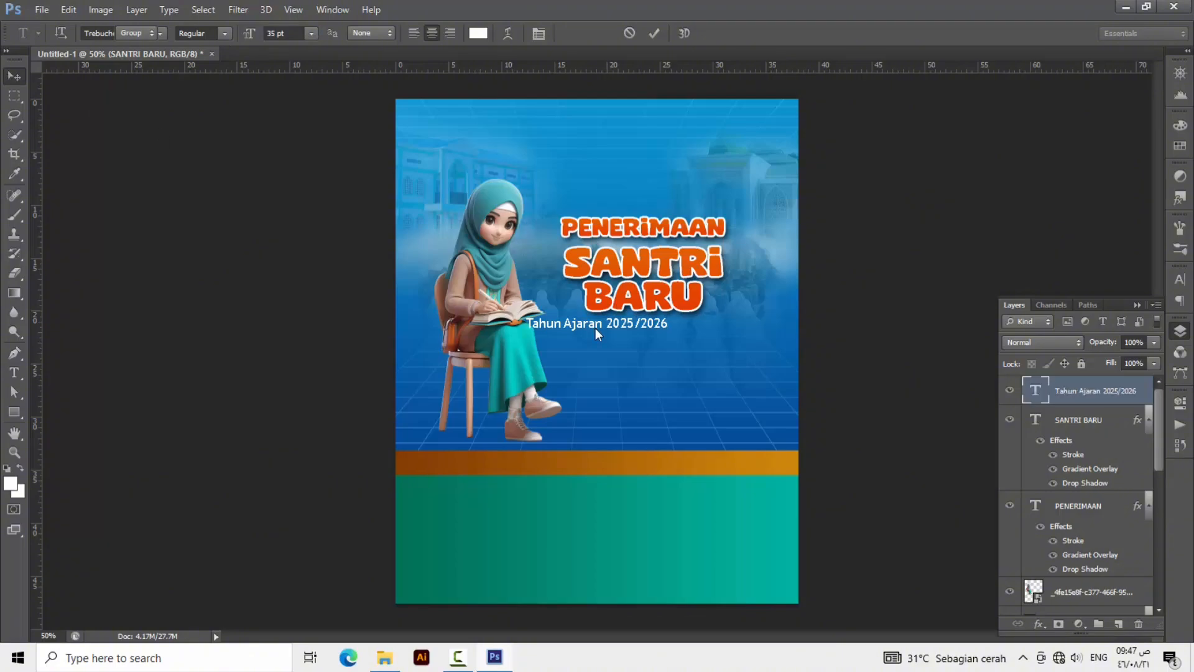
pyautogui.moveTo(595, 327); pyautogui.dragTo(641, 331)
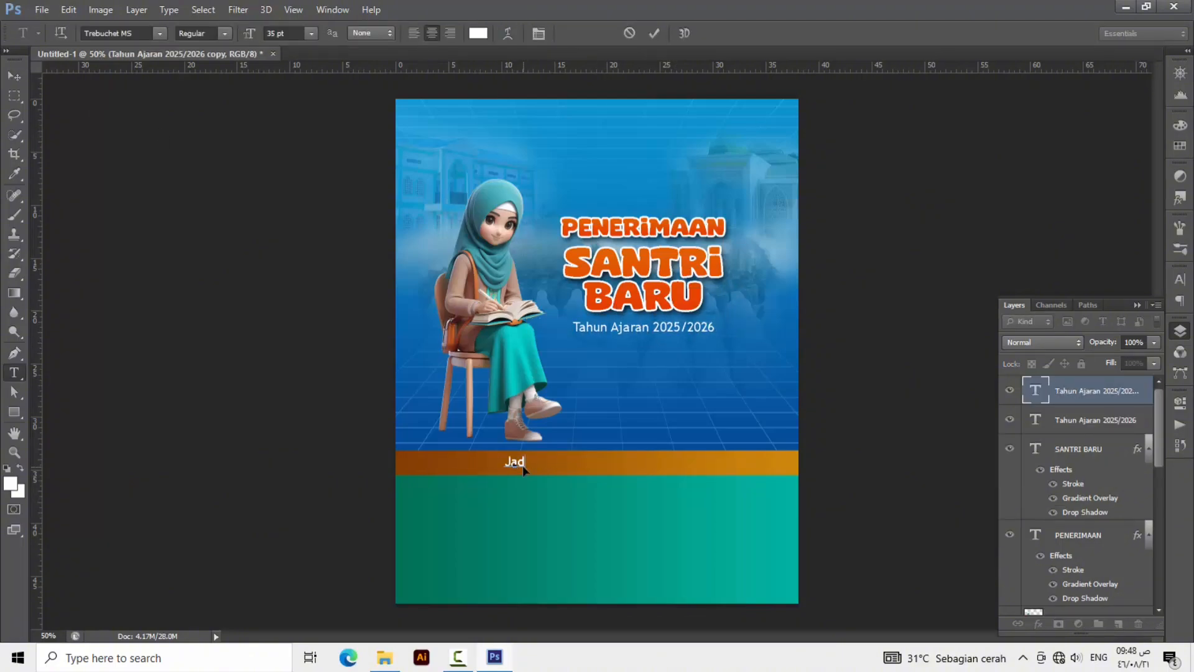
# Complete the text on the gold band as "Jadwal Pendaftaran".
pyautogui.write('Pendaftaran')
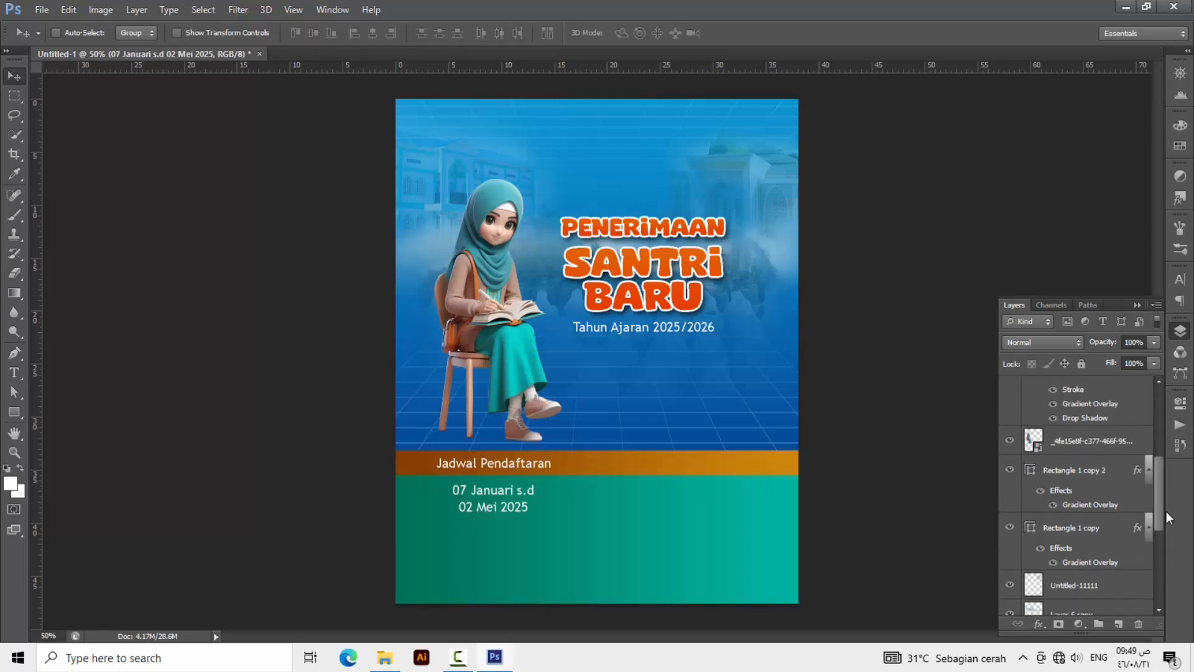
# Convert the green gradient rectangle layer, Rectangle 1 copy 2, to a smart object.
pyautogui.scroll(1, 1078, 489)
pyautogui.click(1051, 492)
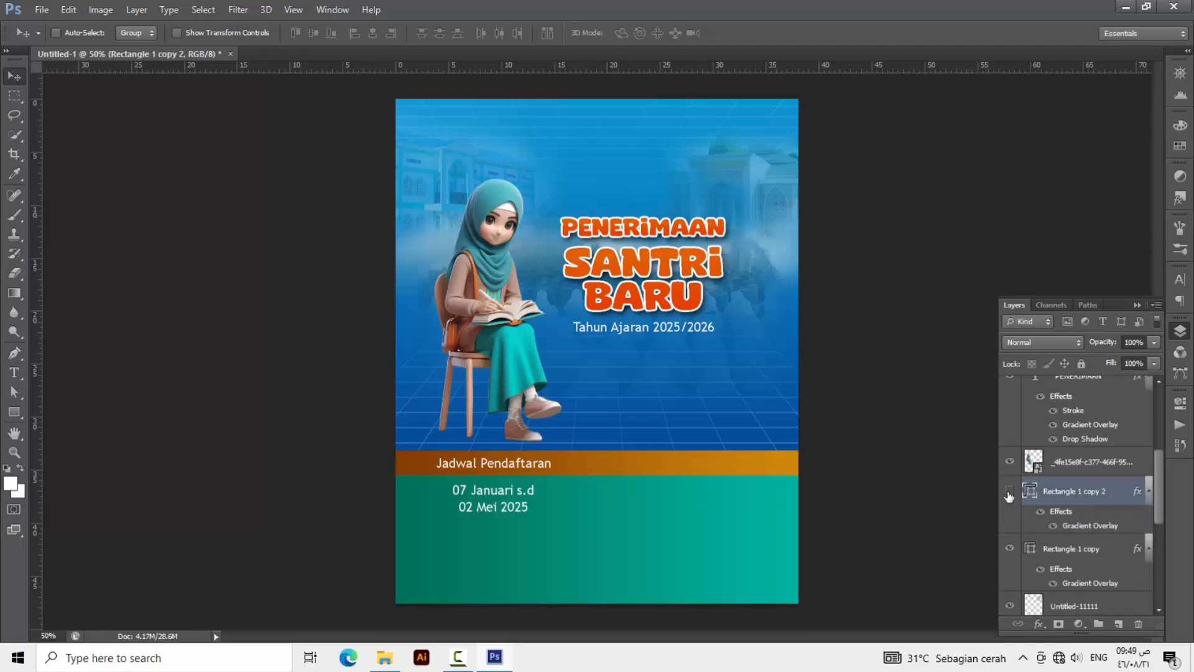
pyautogui.rightClick(1050, 493)
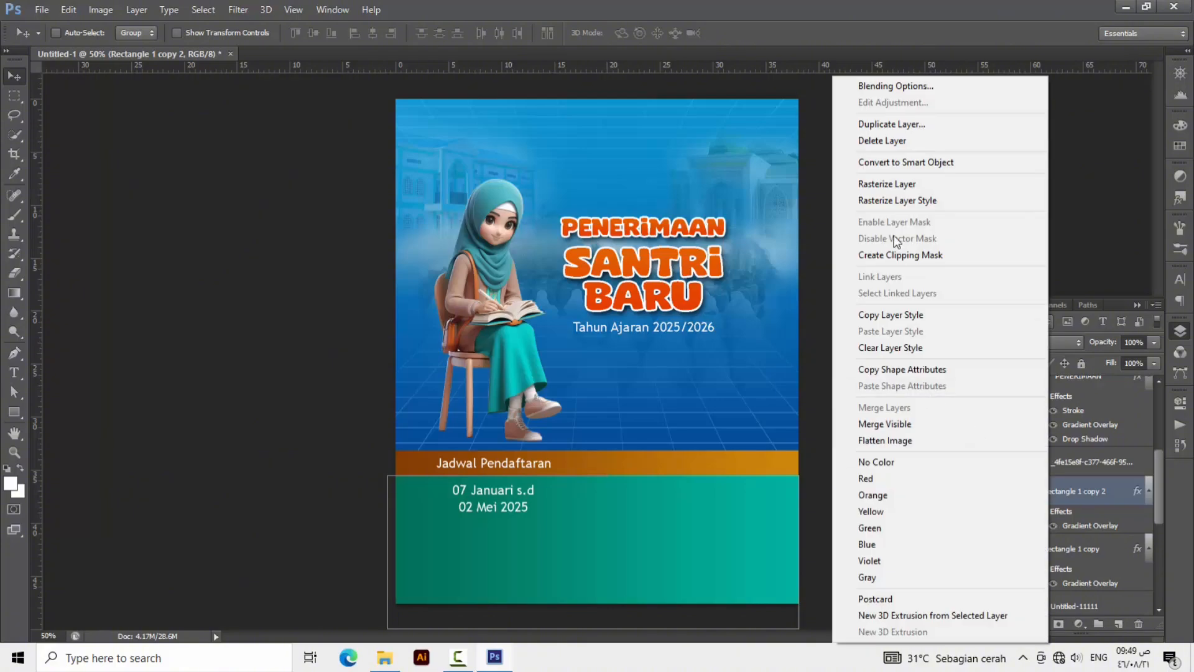
pyautogui.click(893, 163)
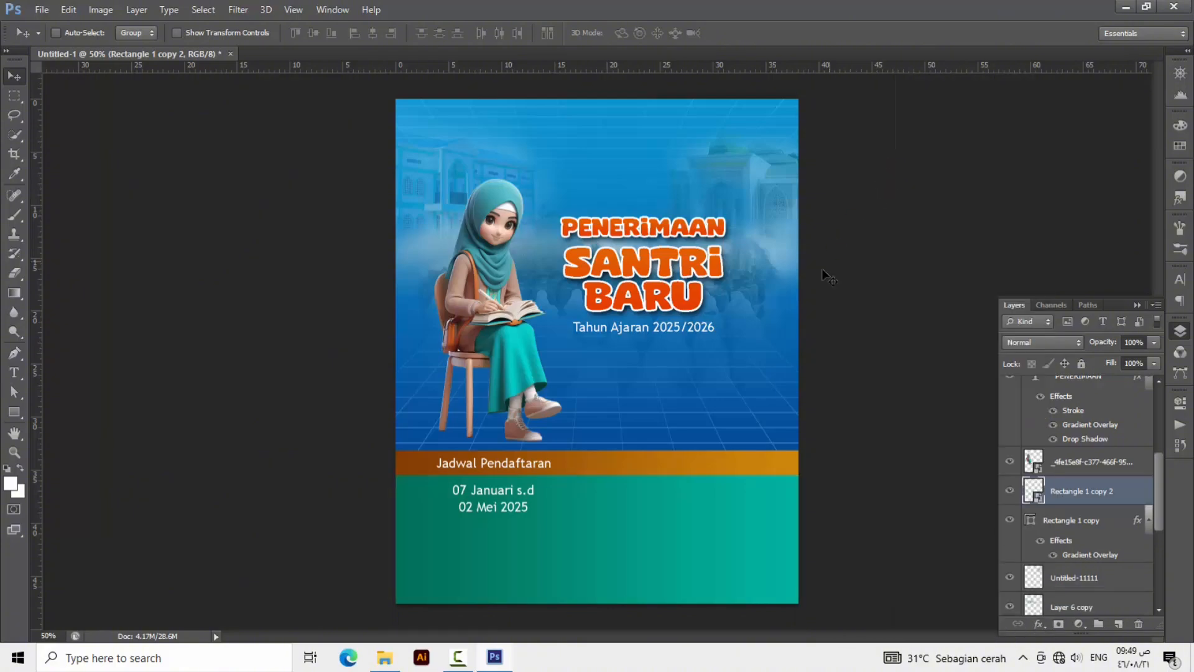
pyautogui.click(242, 9)
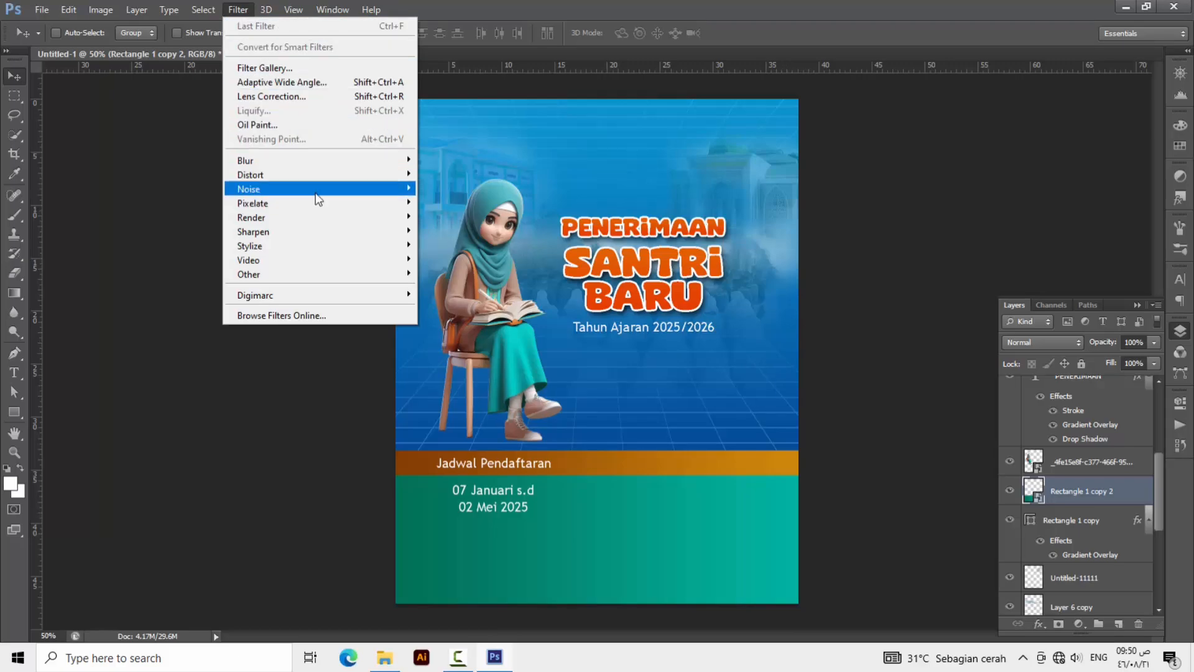
pyautogui.moveTo(331, 195)
pyautogui.click(349, 383)
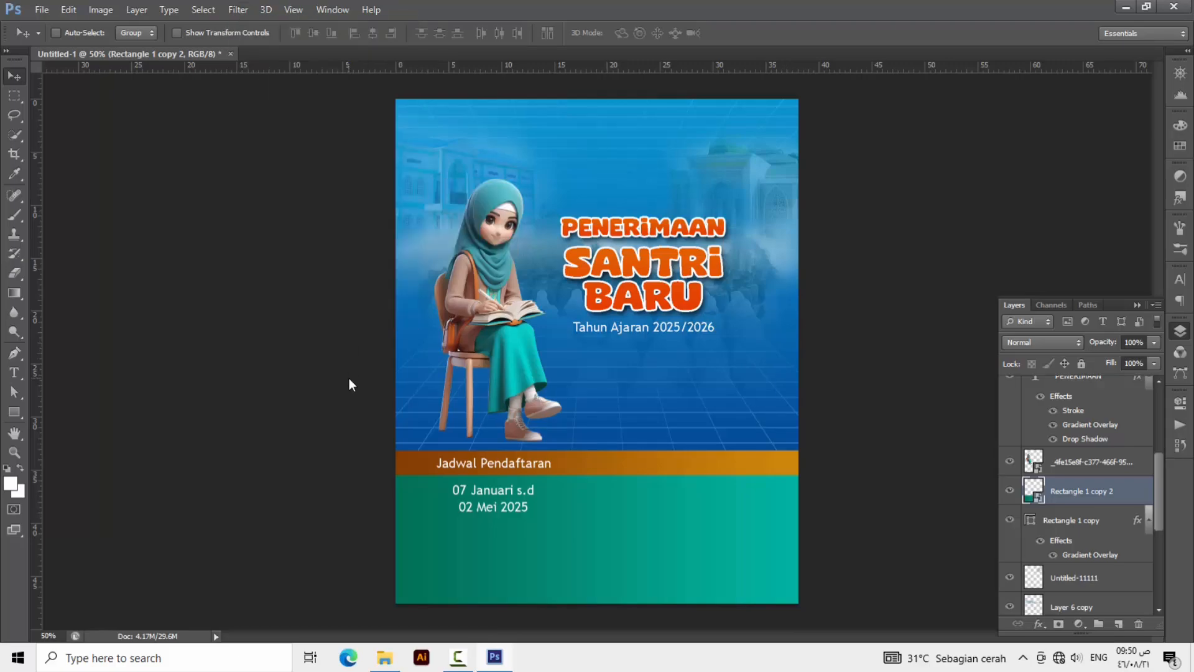
# Apply an Add Noise filter to the green rectangle with an amount of 7% and Uniform distribution.
pyautogui.click(238, 10)
pyautogui.moveTo(308, 188)
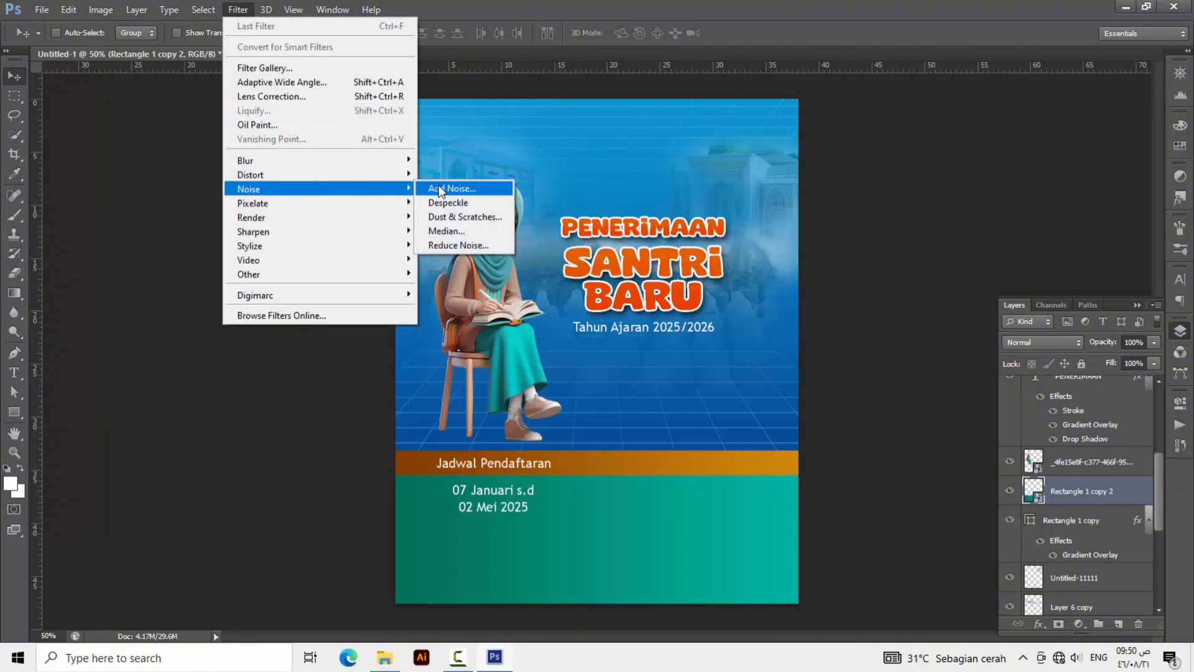
pyautogui.click(439, 185)
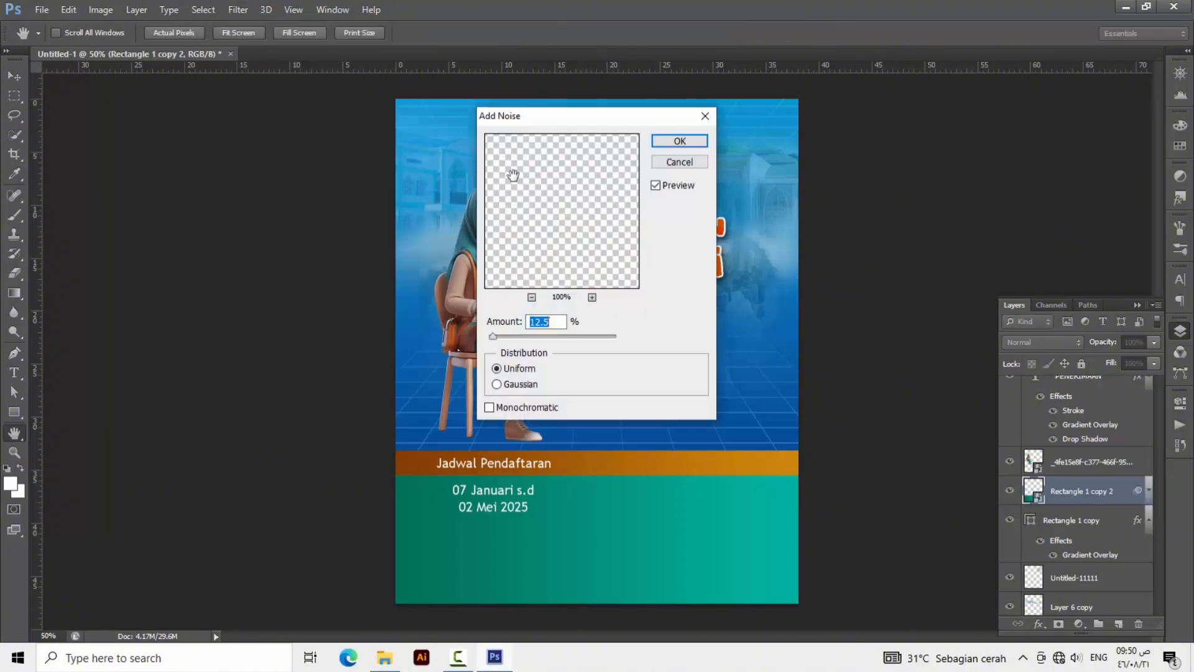
pyautogui.click(538, 323)
pyautogui.doubleClick(539, 322)
pyautogui.write('9')
pyautogui.click(515, 369)
pyautogui.click(680, 141)
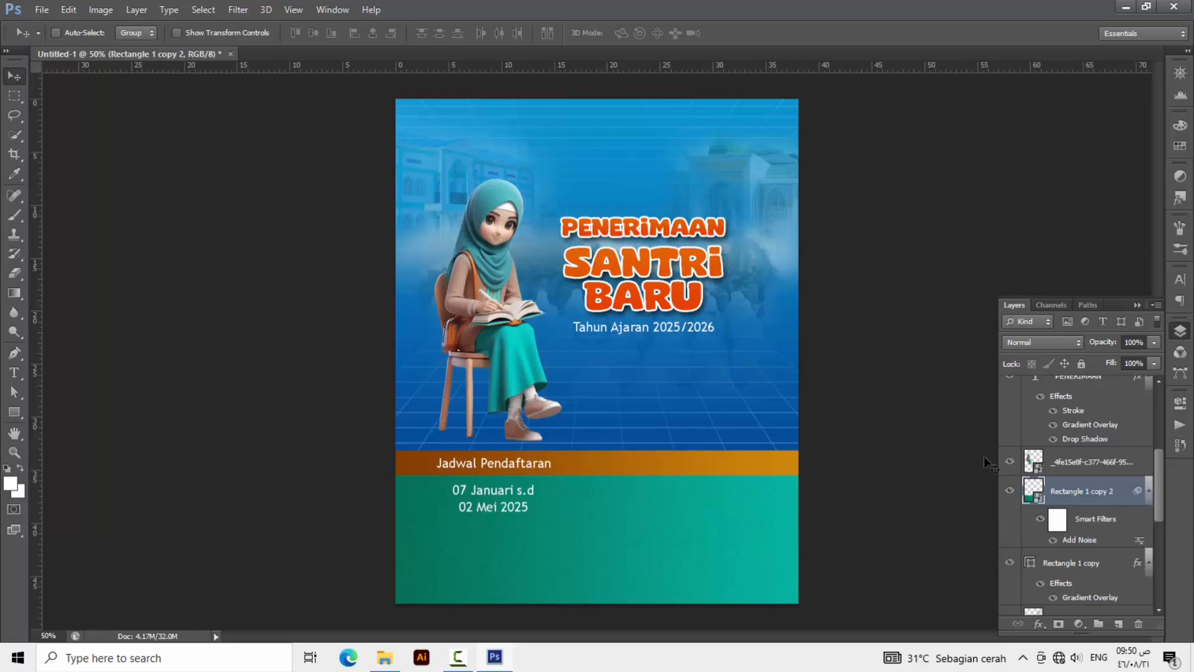
# Convert the gold rectangle layer to a smart object and apply the same 7% Uniform Add Noise filter to it.
pyautogui.click(1082, 562)
pyautogui.rightClick(1082, 563)
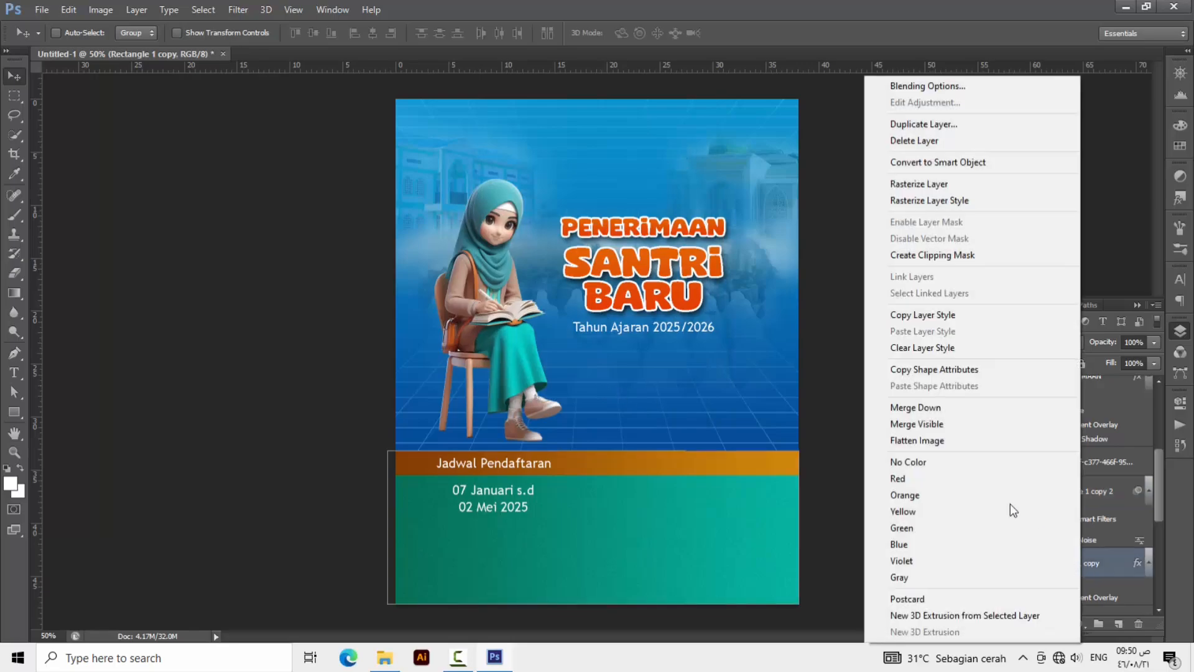
pyautogui.click(934, 162)
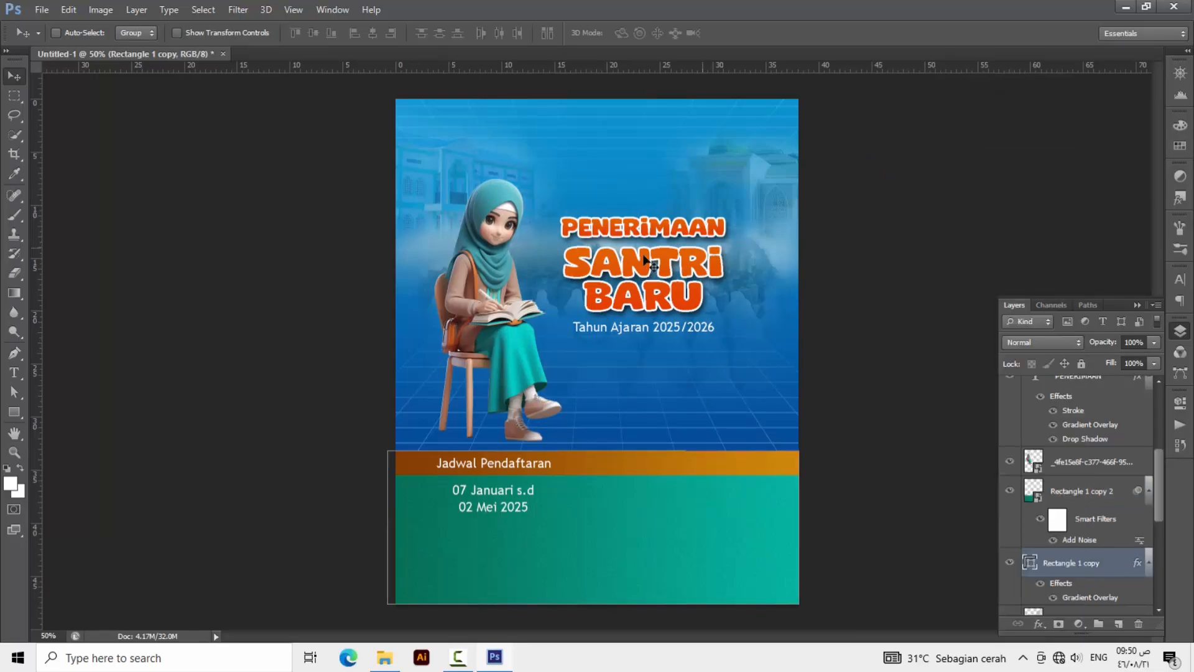
pyautogui.click(240, 11)
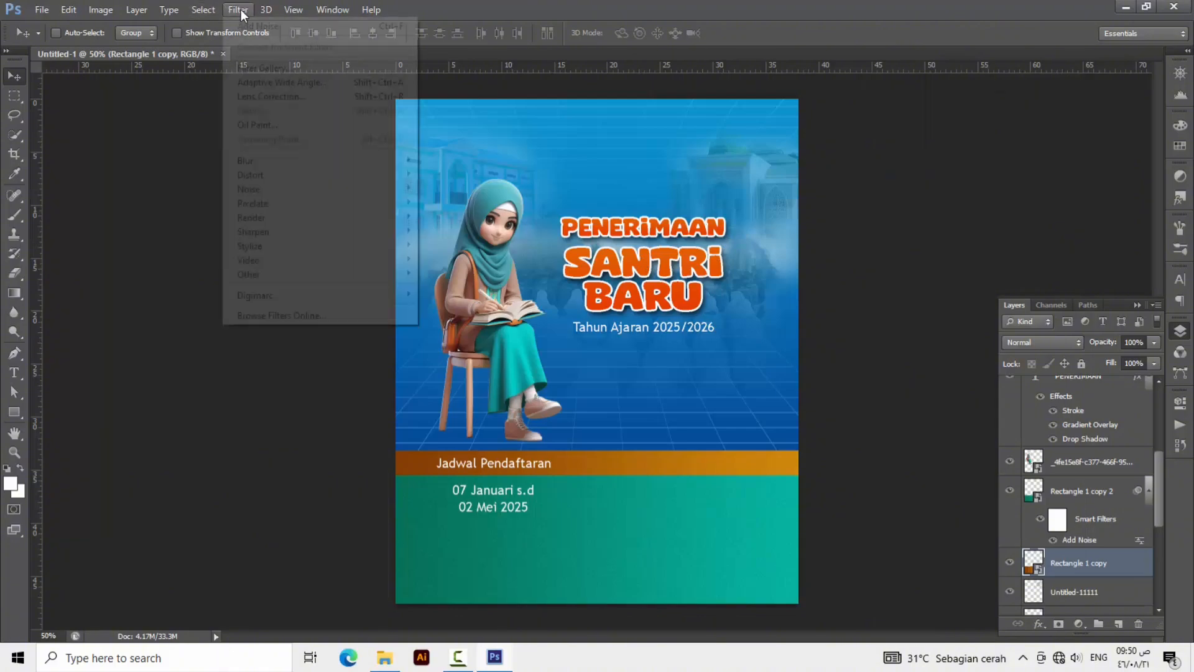
pyautogui.click(256, 25)
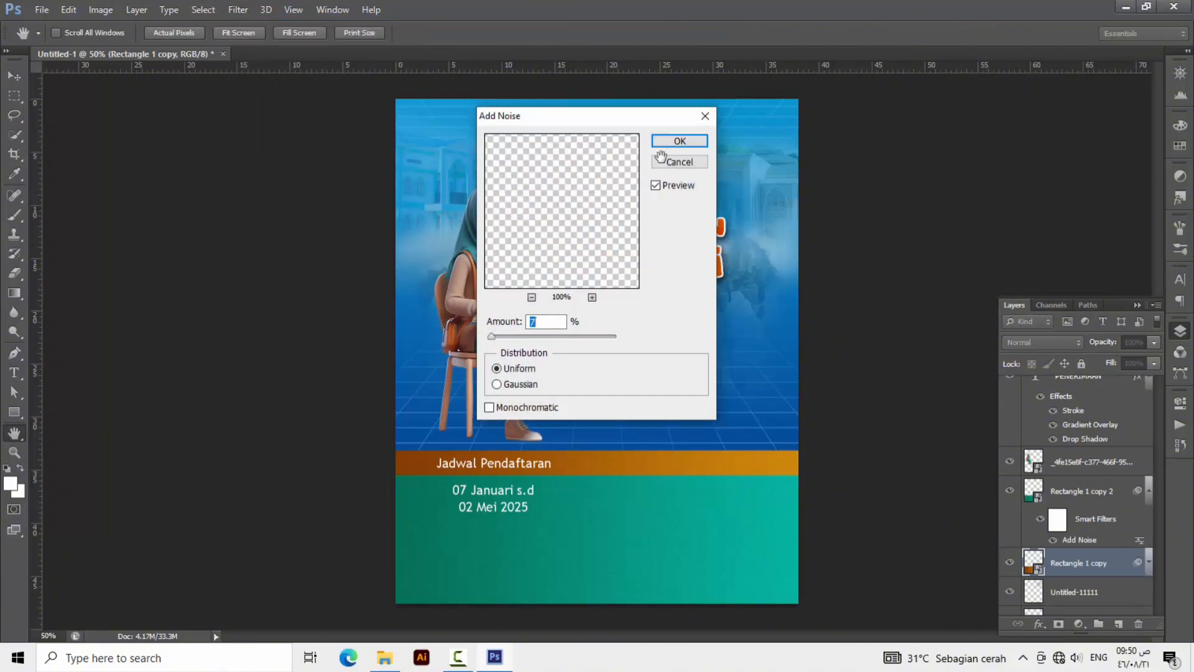
pyautogui.click(684, 141)
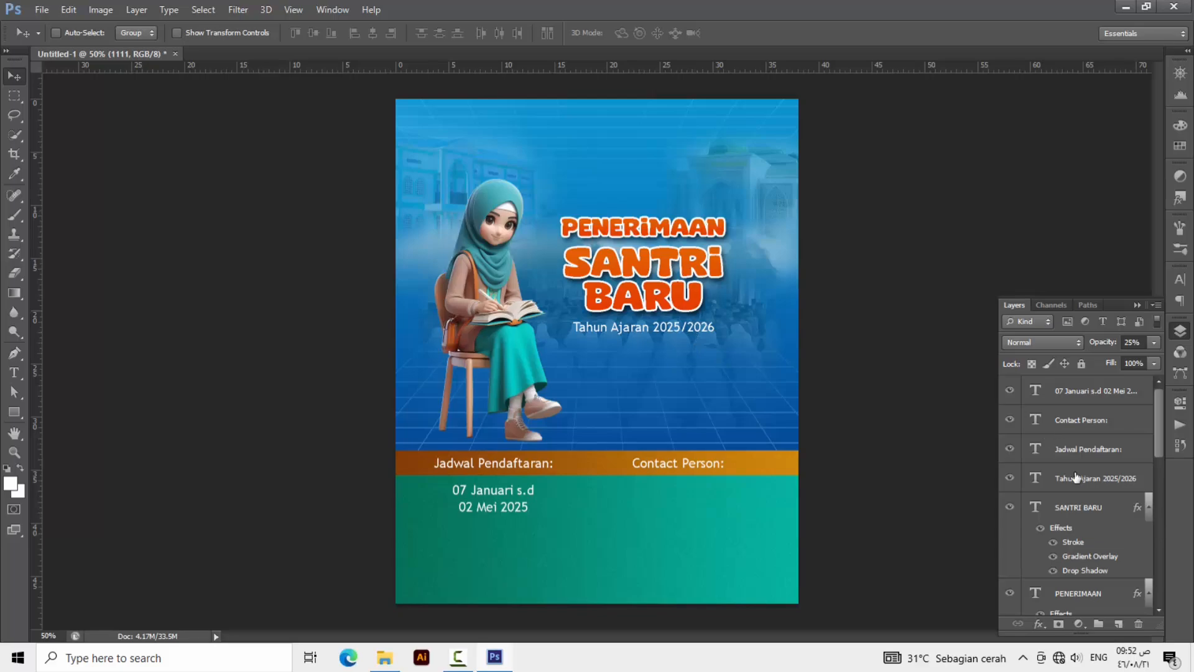
# Duplicate the Tahun Ajaran 2025/2026 text layer and place the copy above the PENERIMAAN title.
pyautogui.rightClick(1076, 477)
pyautogui.click(923, 87)
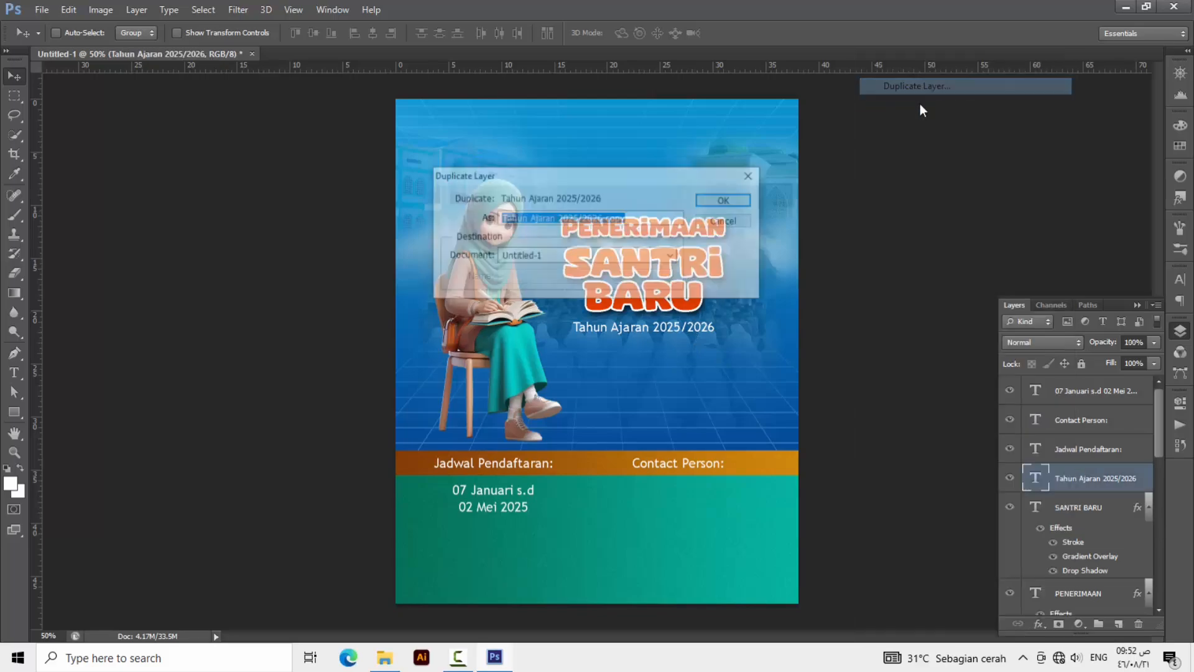
pyautogui.press('Return')
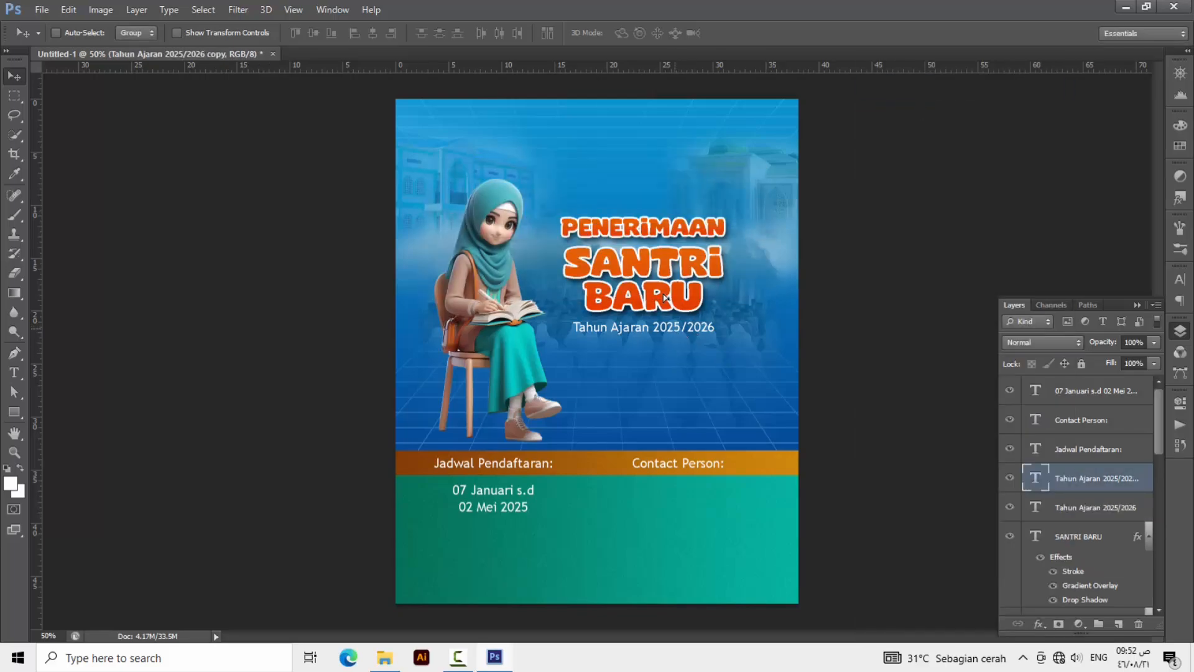
pyautogui.moveTo(665, 297); pyautogui.dragTo(650, 186)
# Replace the text of the upper school-year copy with "PONDOK PESANTREN".
pyautogui.click(14, 372)
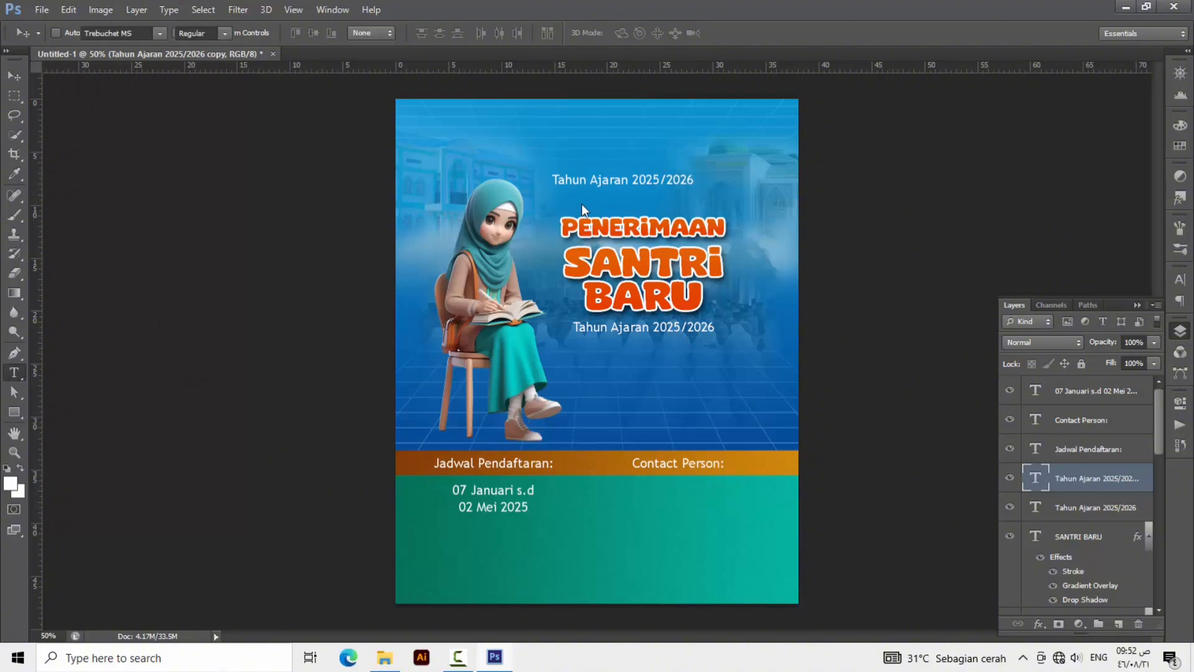
pyautogui.click(604, 179)
pyautogui.hotkey('ctrl', 'a')
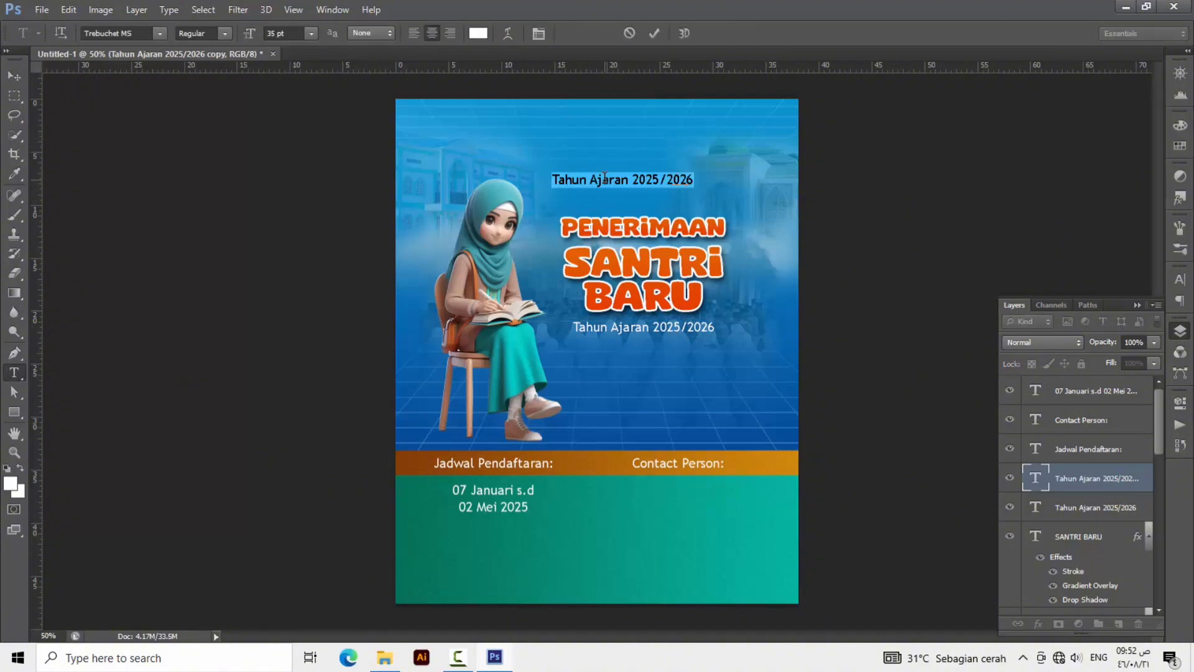
pyautogui.write('PONDOK ')
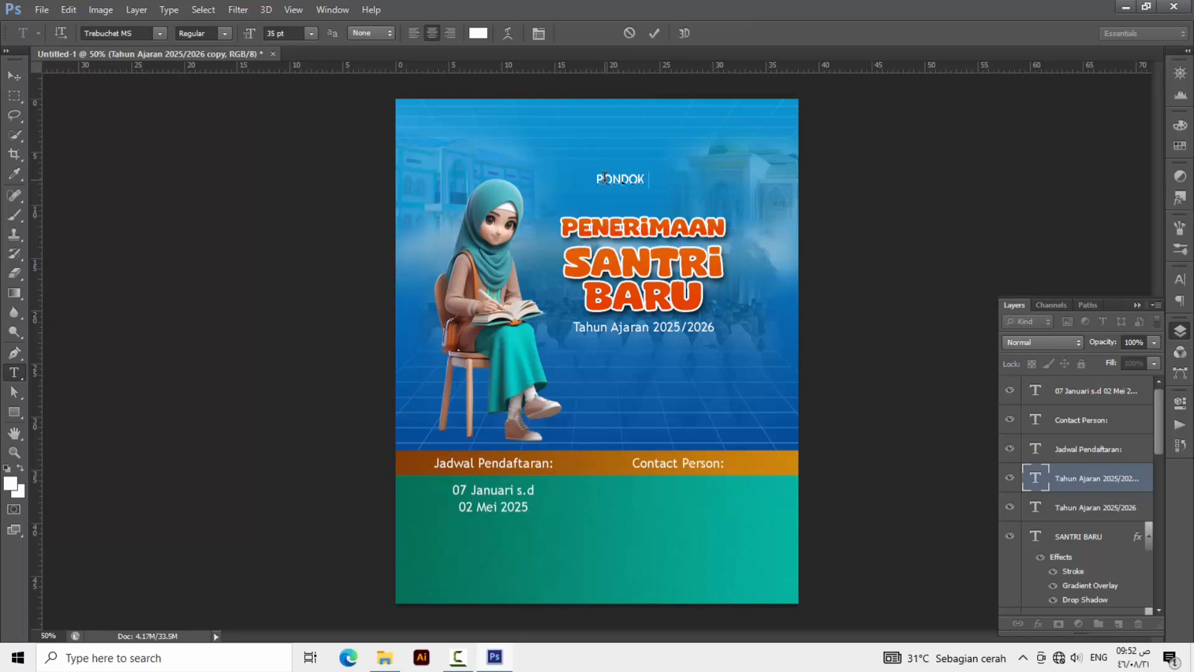
pyautogui.write('PESANTREN')
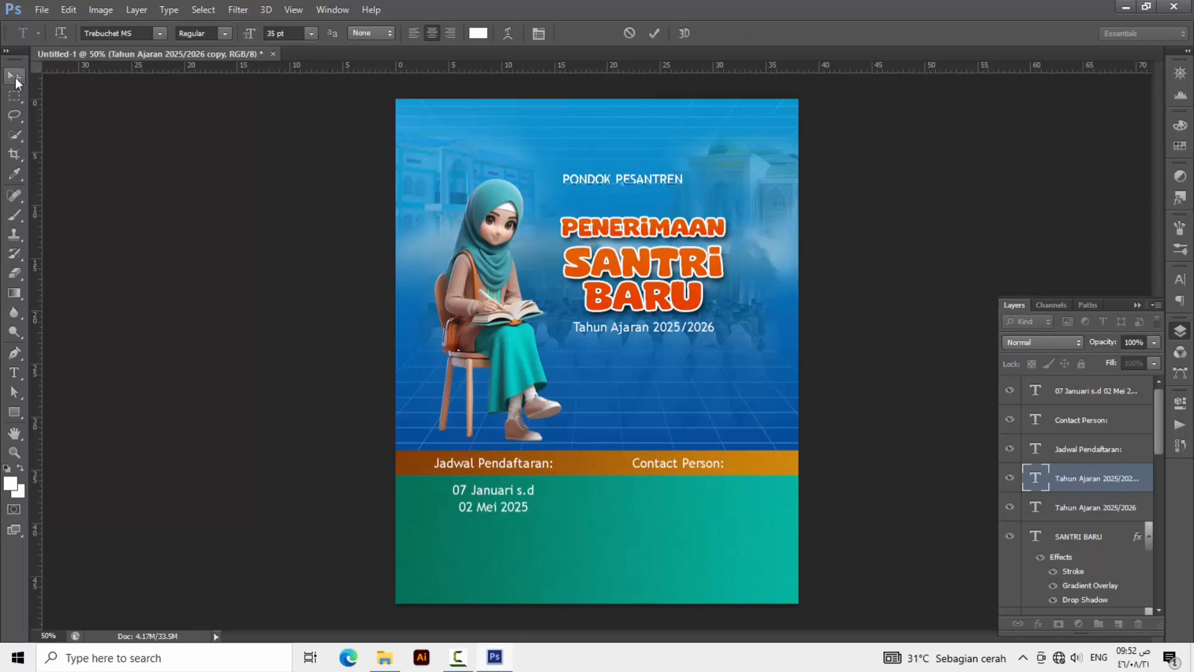
pyautogui.click(15, 75)
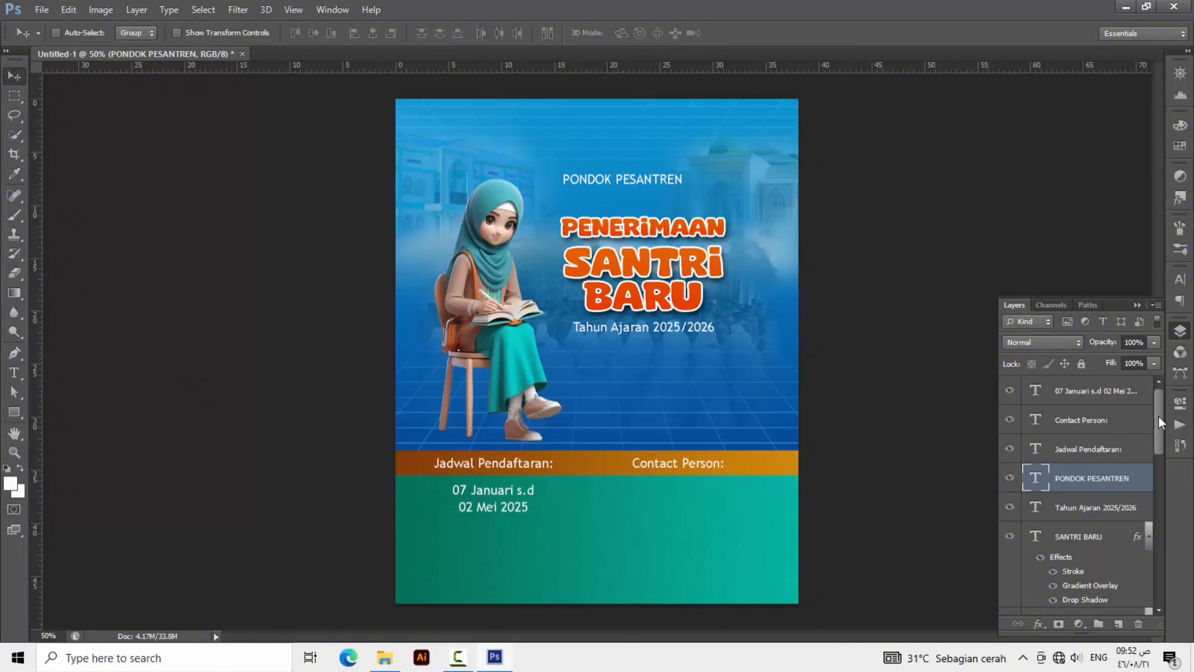
# Draw a white circle about 96 px in diameter above the PONDOK PESANTREN text with the Ellipse tool.
pyautogui.click(14, 414)
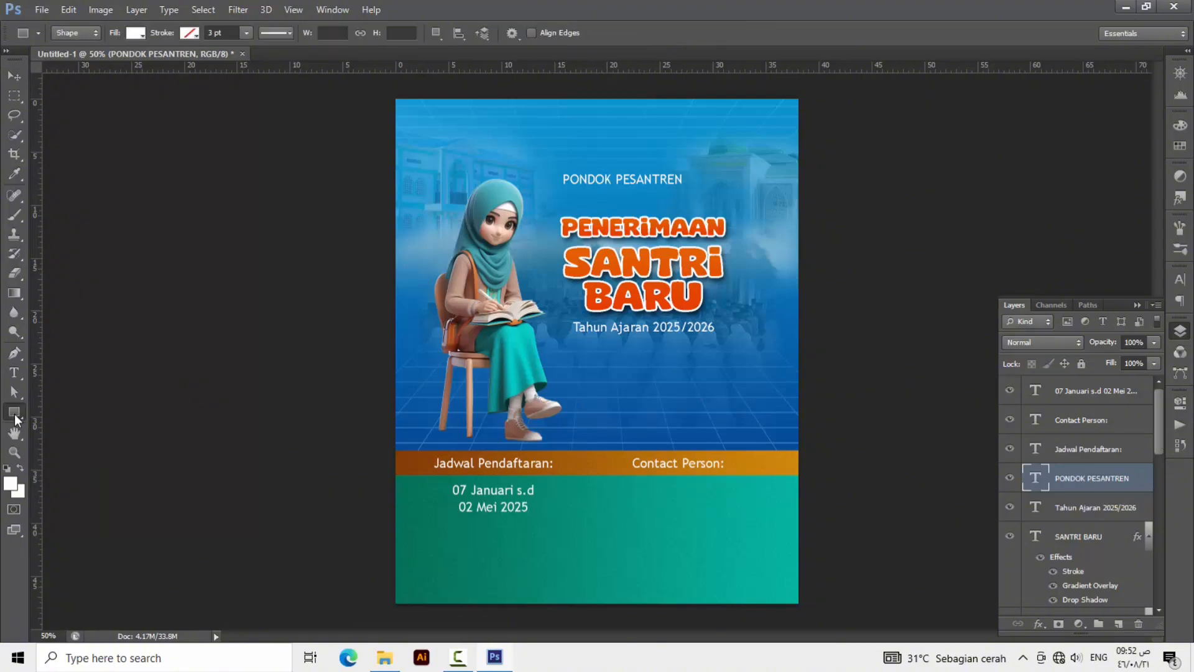
pyautogui.rightClick(15, 415)
pyautogui.click(74, 442)
pyautogui.moveTo(592, 134); pyautogui.dragTo(626, 175)
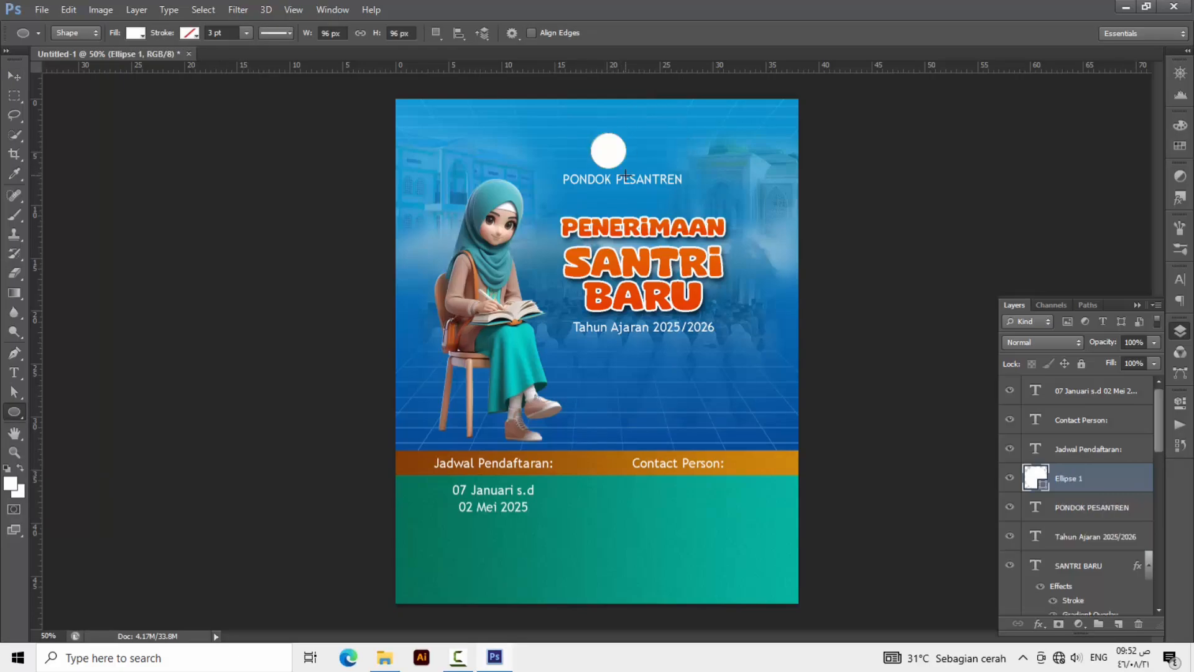
# Move the PONDOK PESANTREN text slightly down and shift the white circle so it is centered above it.
pyautogui.click(14, 76)
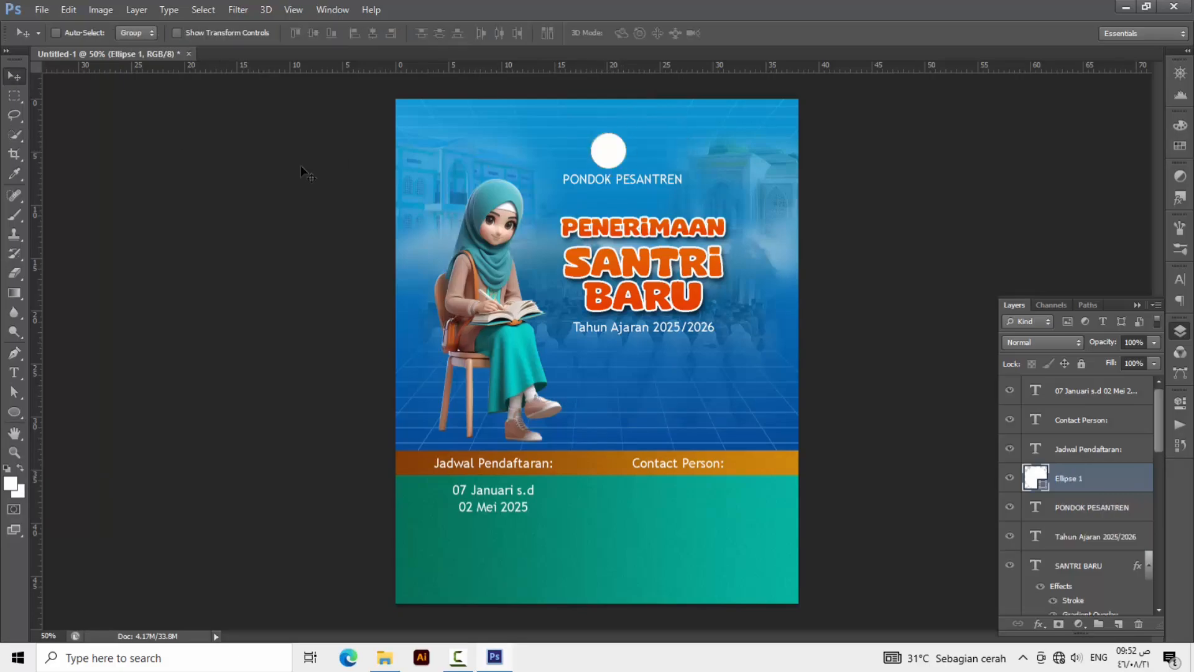
pyautogui.click(1076, 509)
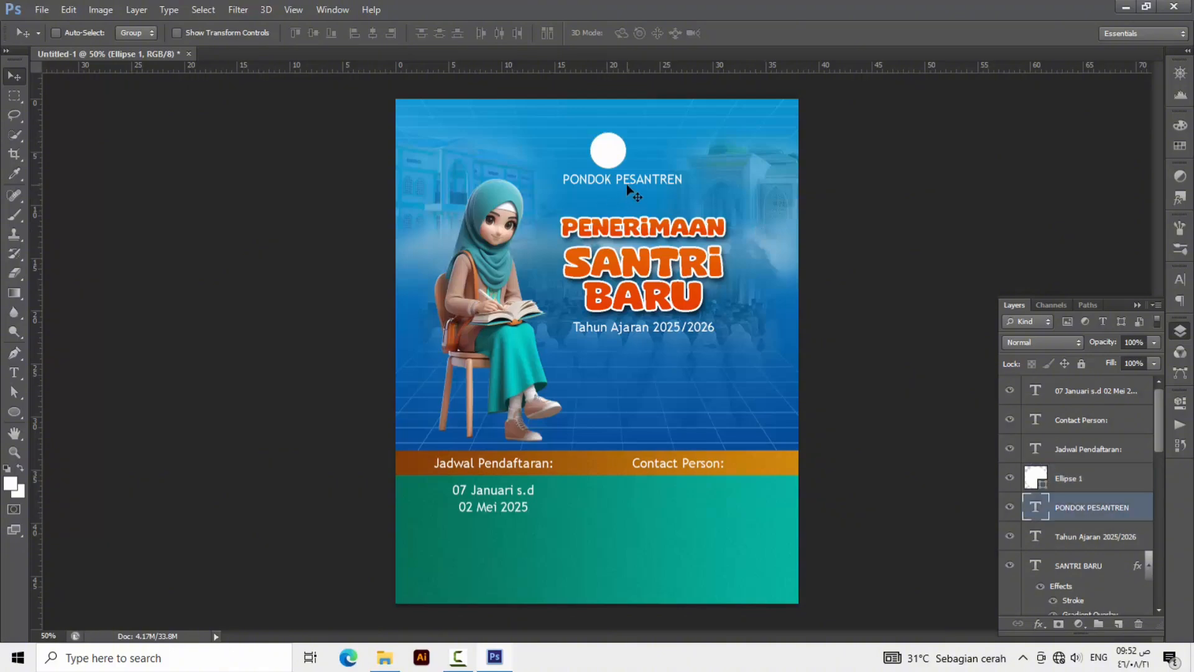
pyautogui.moveTo(629, 187); pyautogui.dragTo(627, 191)
pyautogui.click(1074, 478)
pyautogui.moveTo(616, 145); pyautogui.dragTo(627, 148)
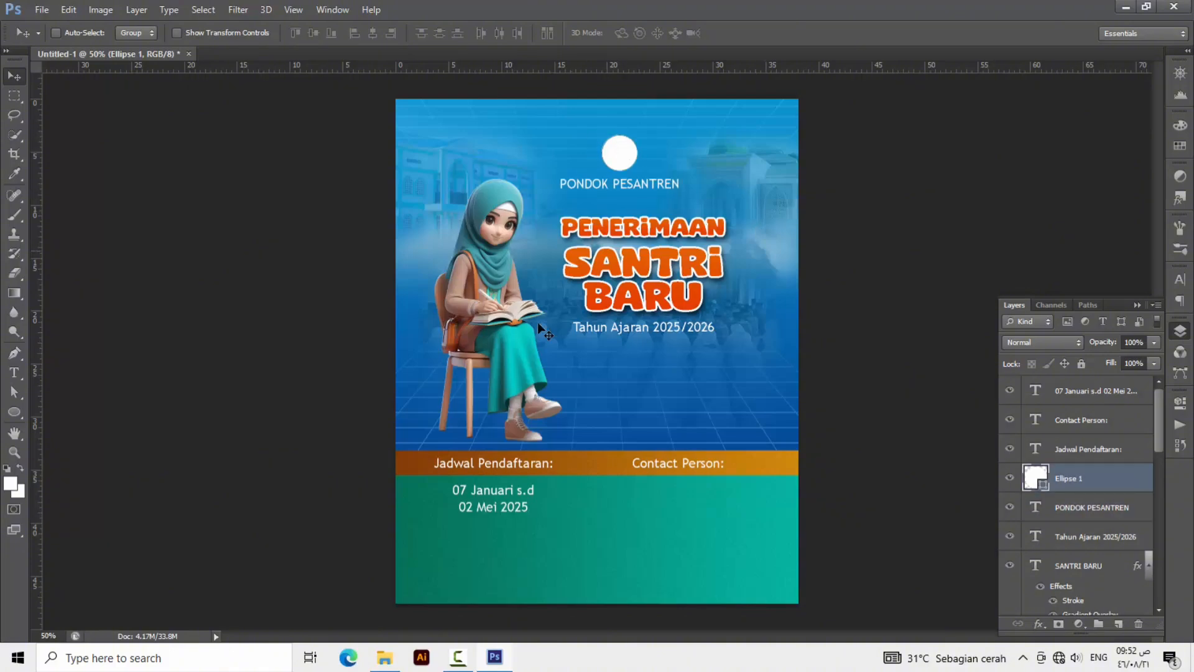